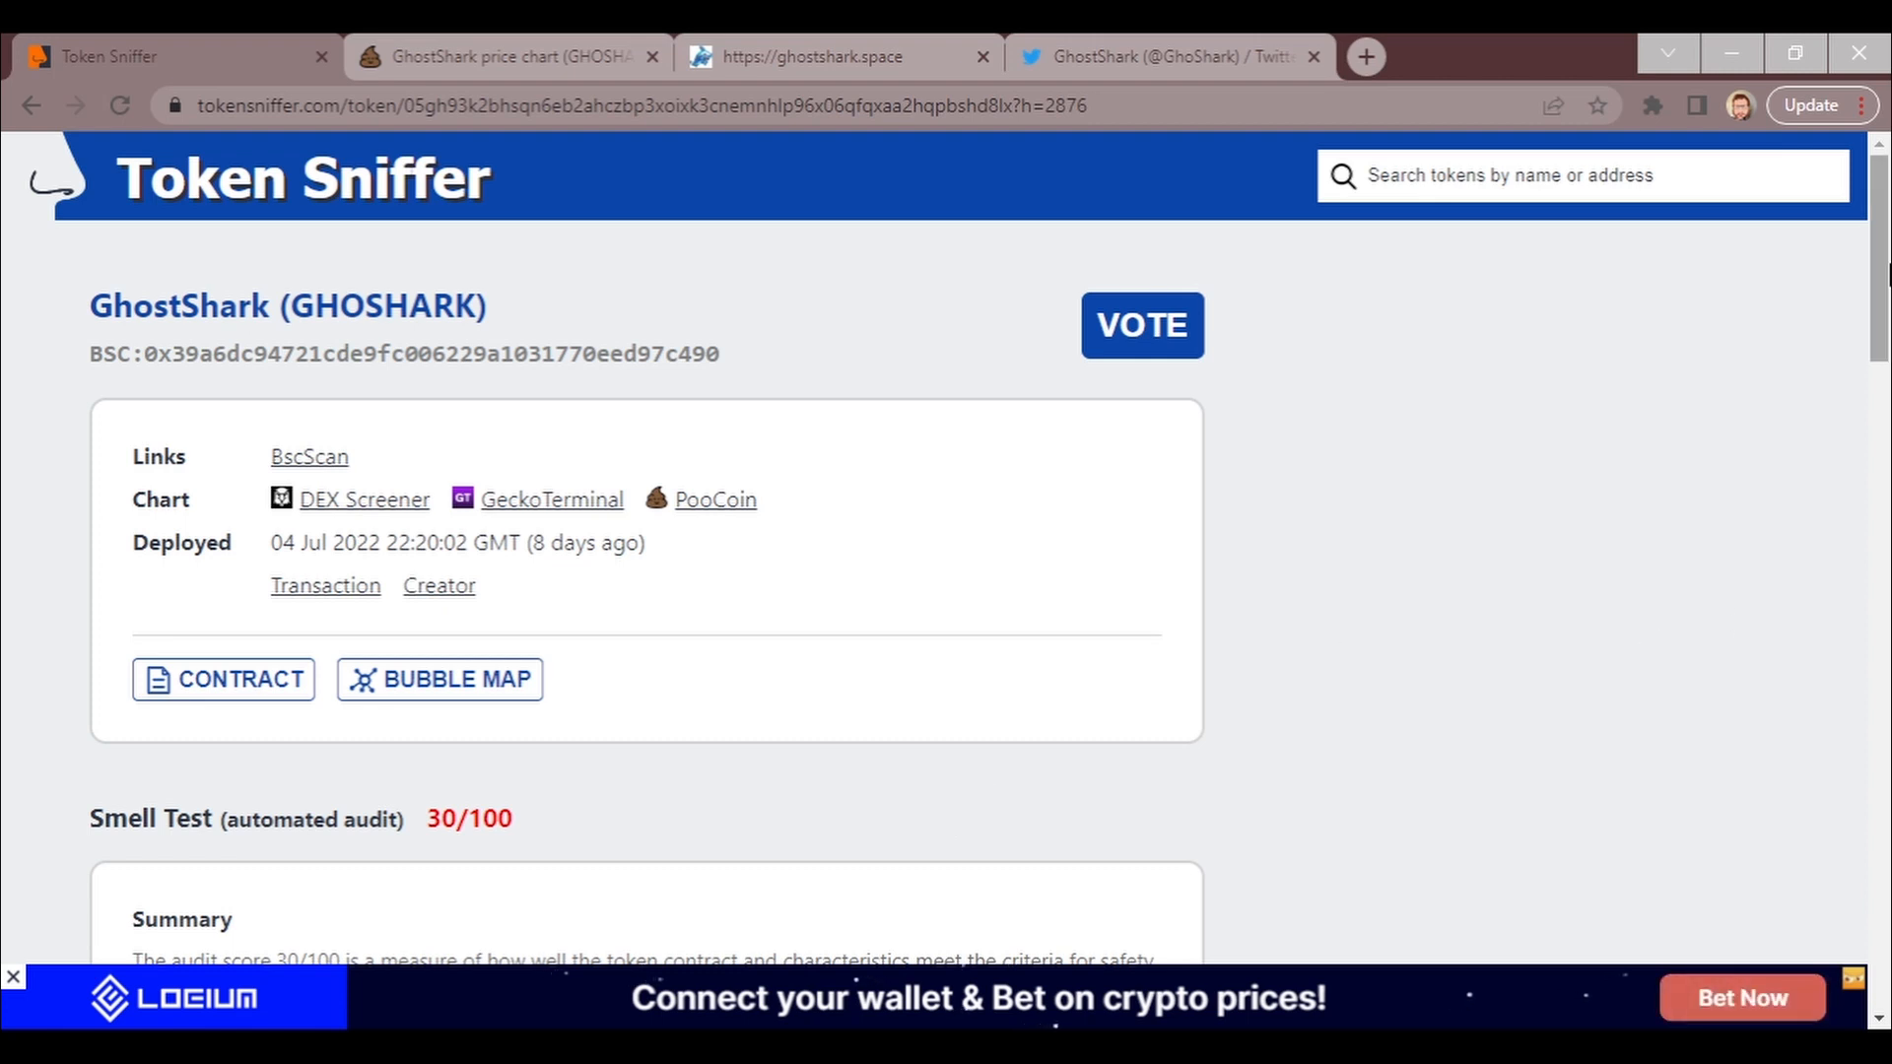
left_click_drag(1880, 266, 1881, 403)
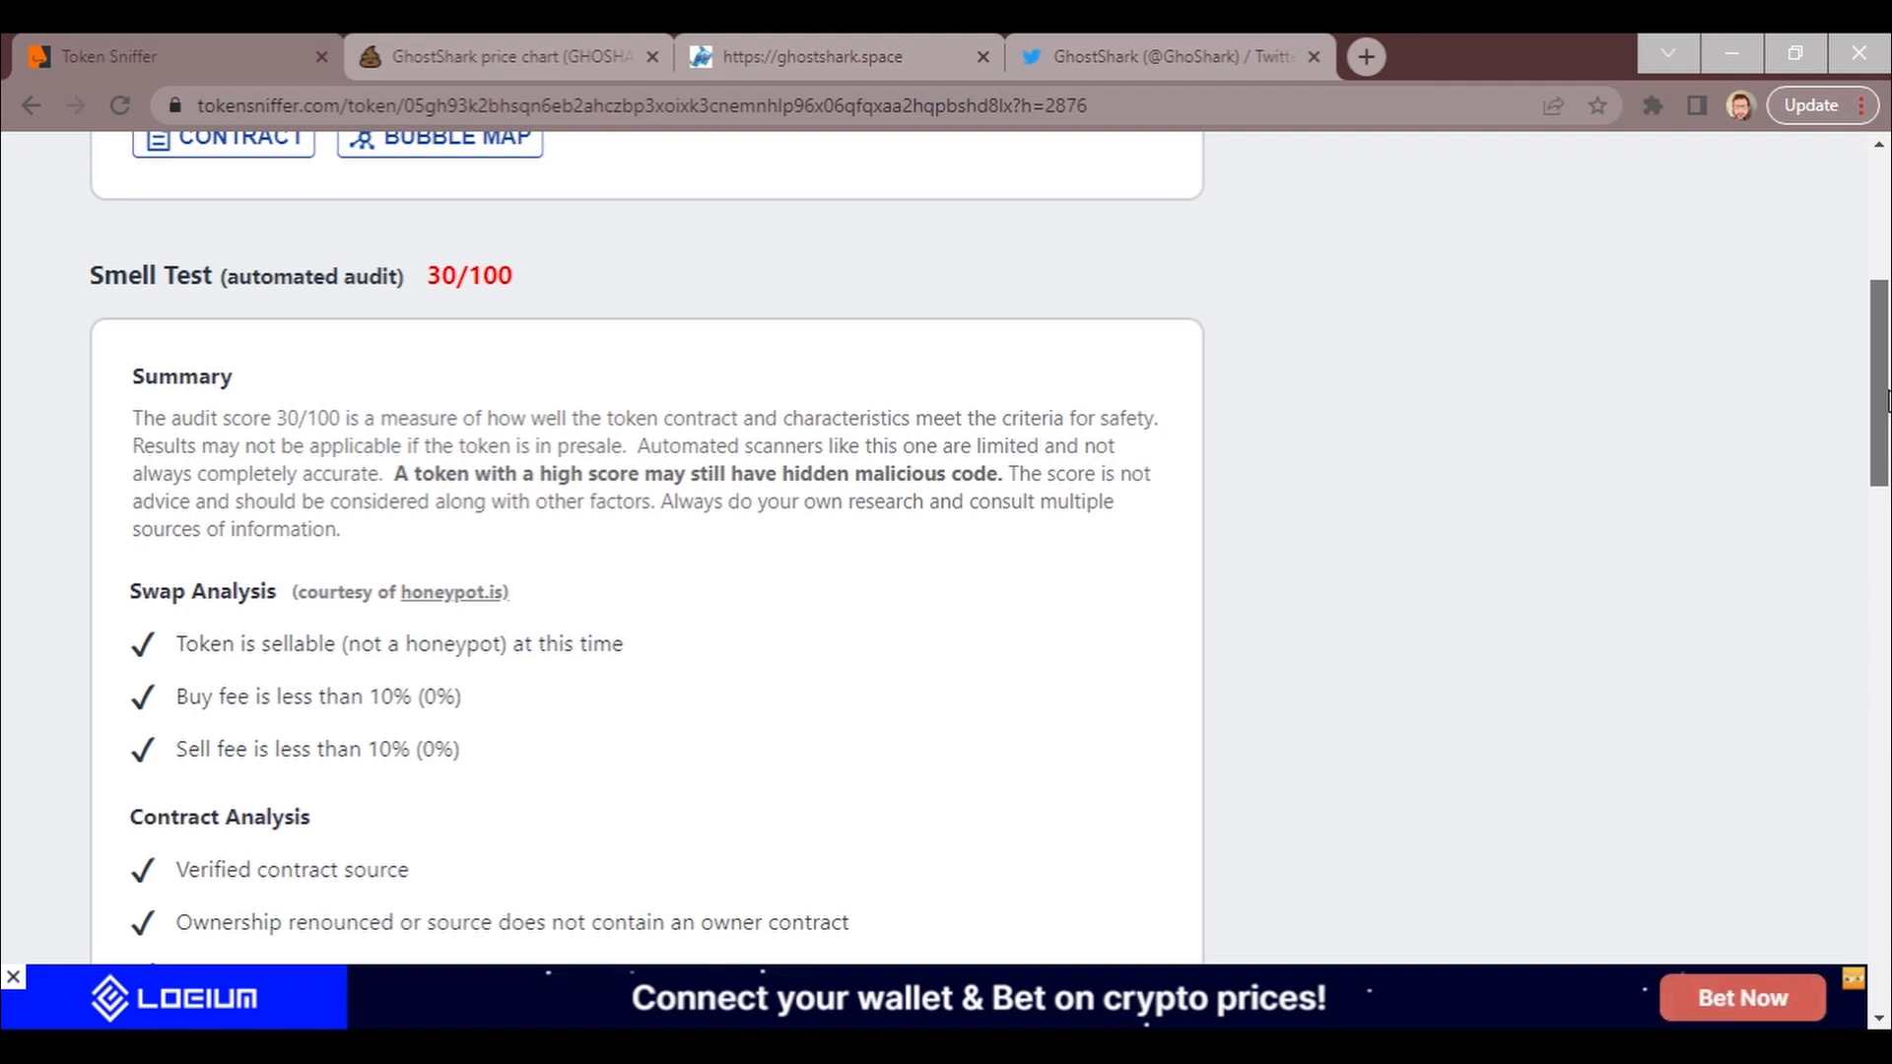
left_click_drag(1880, 402, 1880, 488)
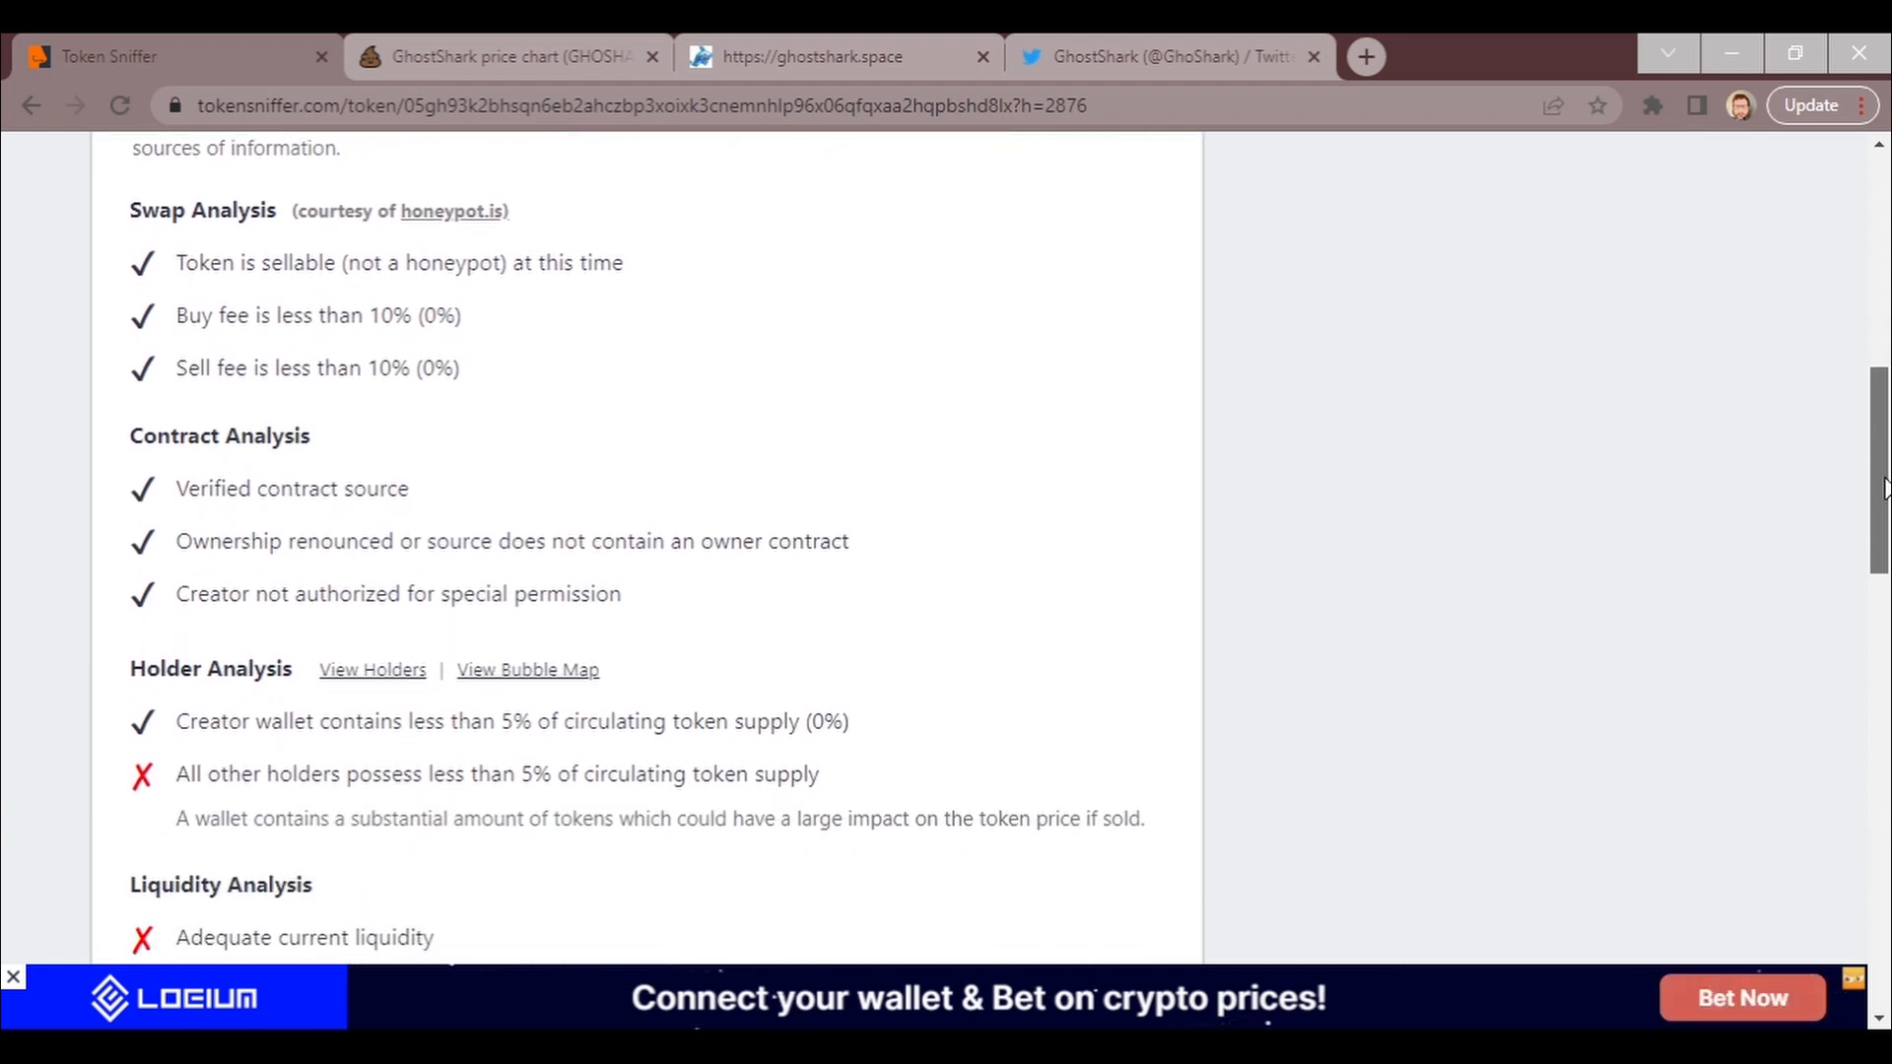
left_click_drag(1882, 488, 1881, 529)
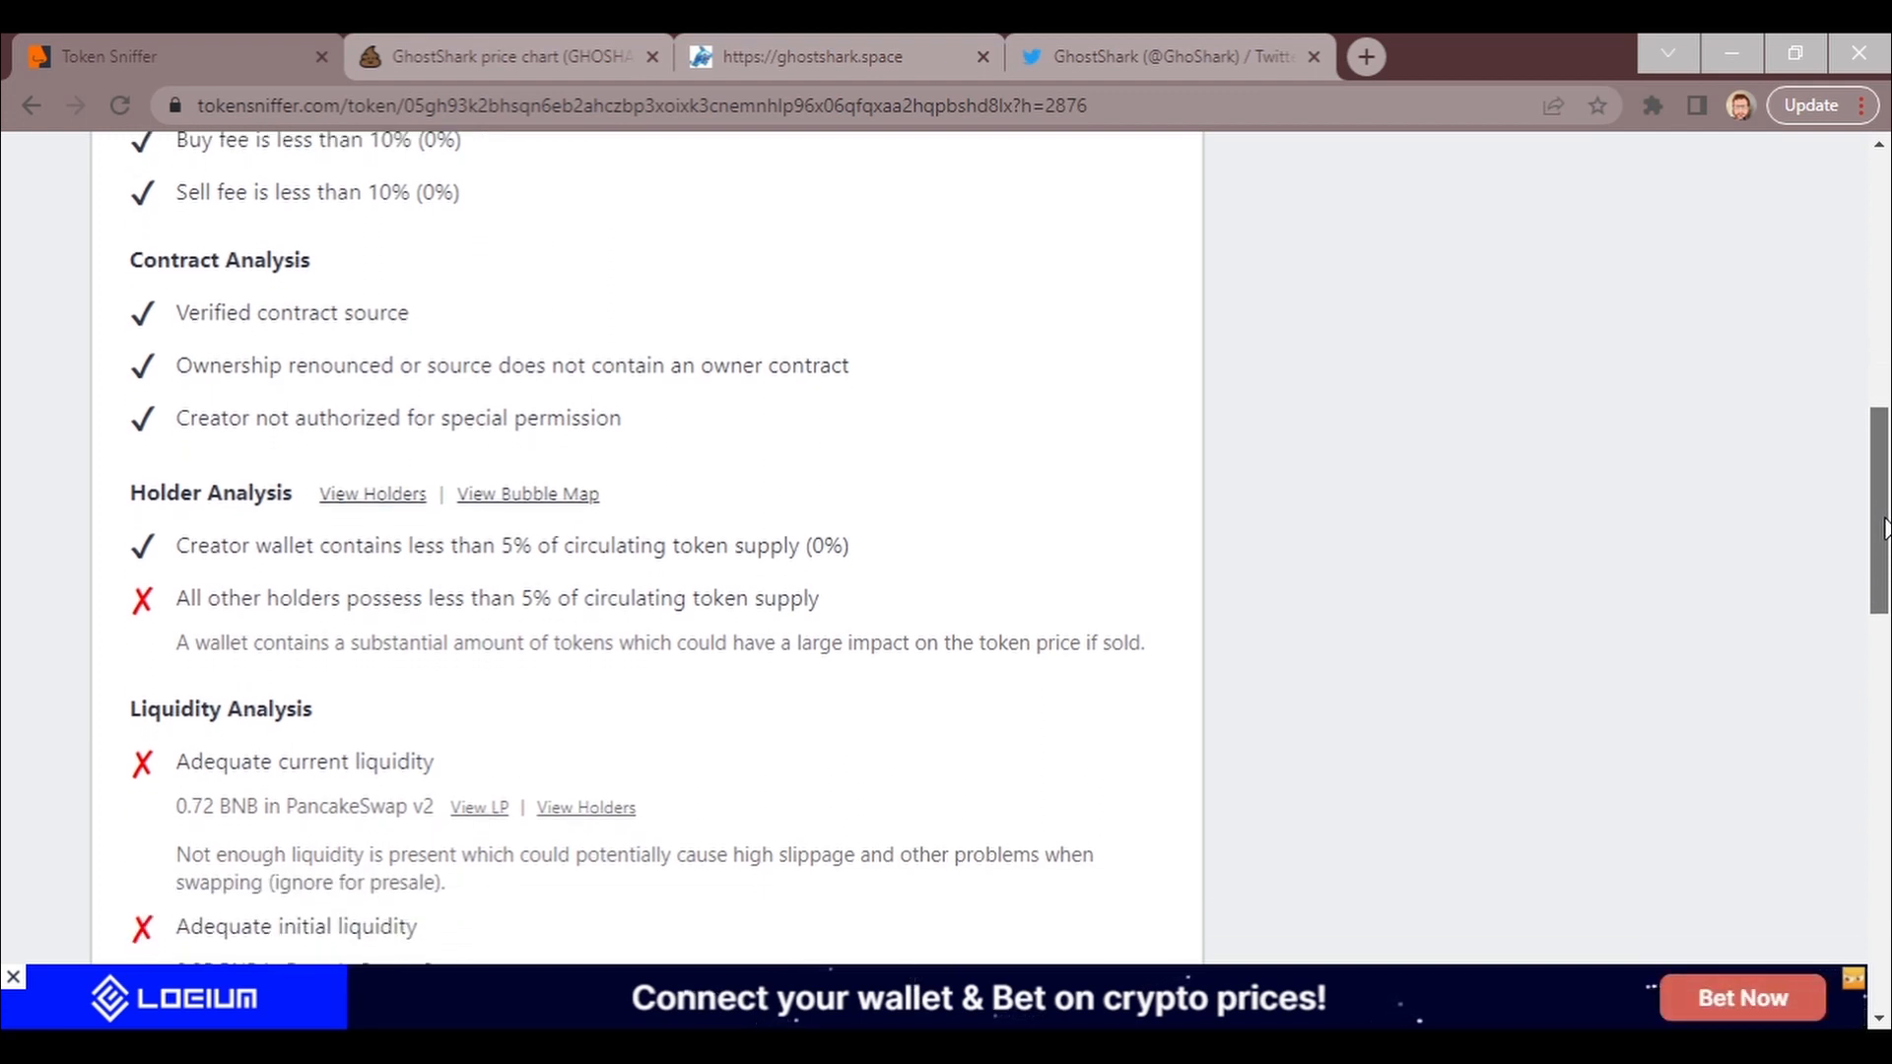
left_click_drag(1882, 525, 1878, 444)
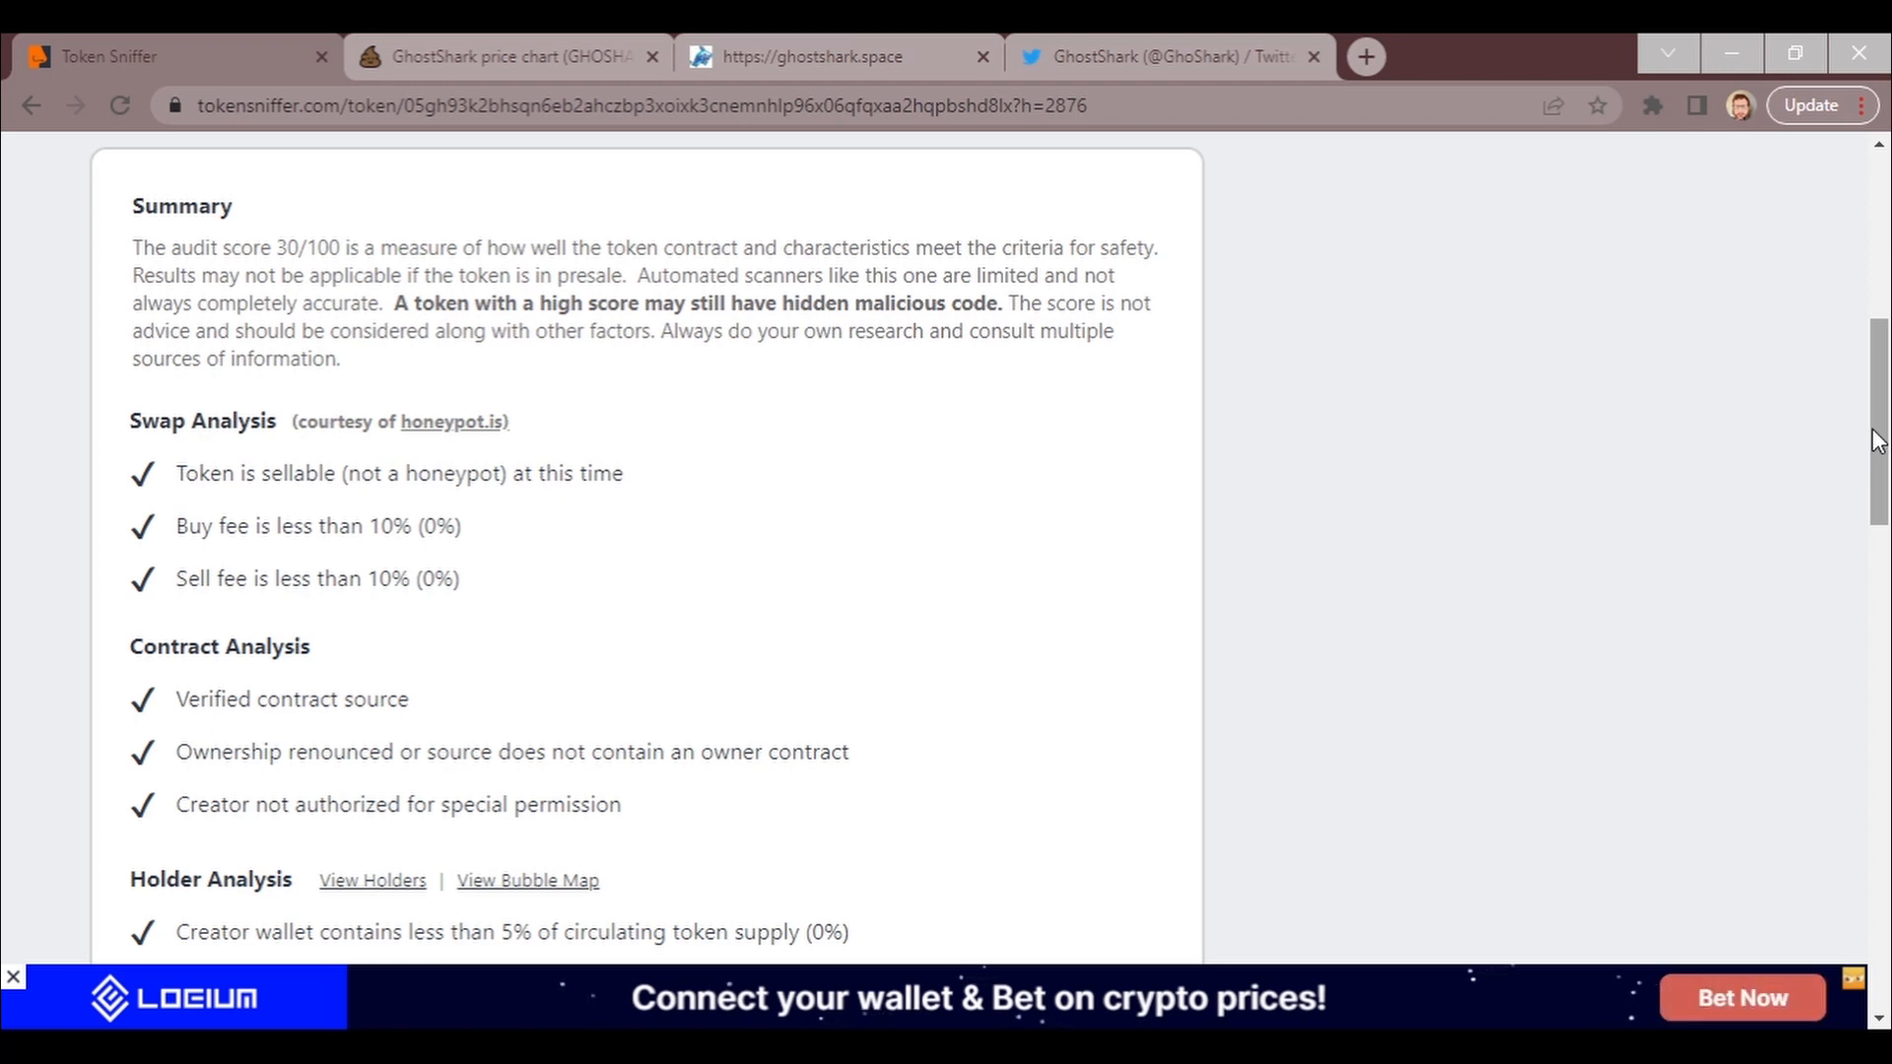
left_click_drag(1875, 440, 1880, 526)
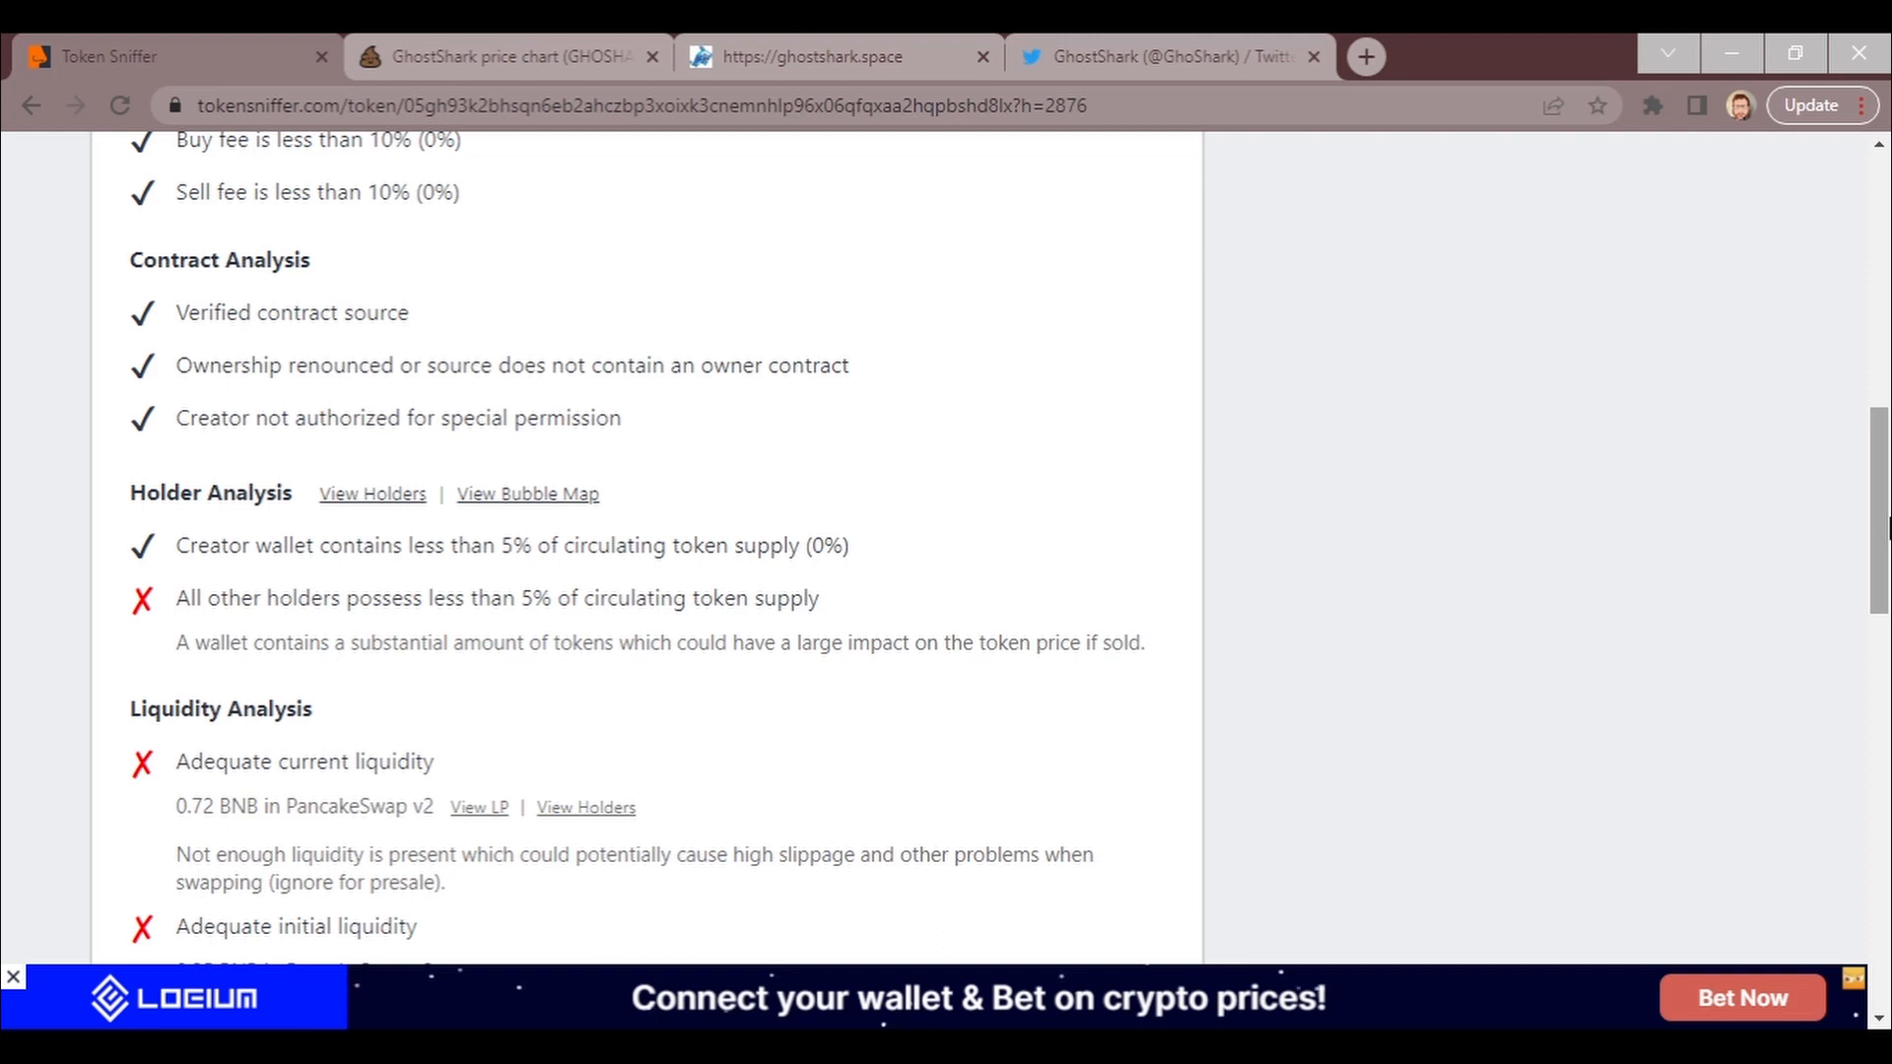
left_click_drag(1879, 525, 1880, 565)
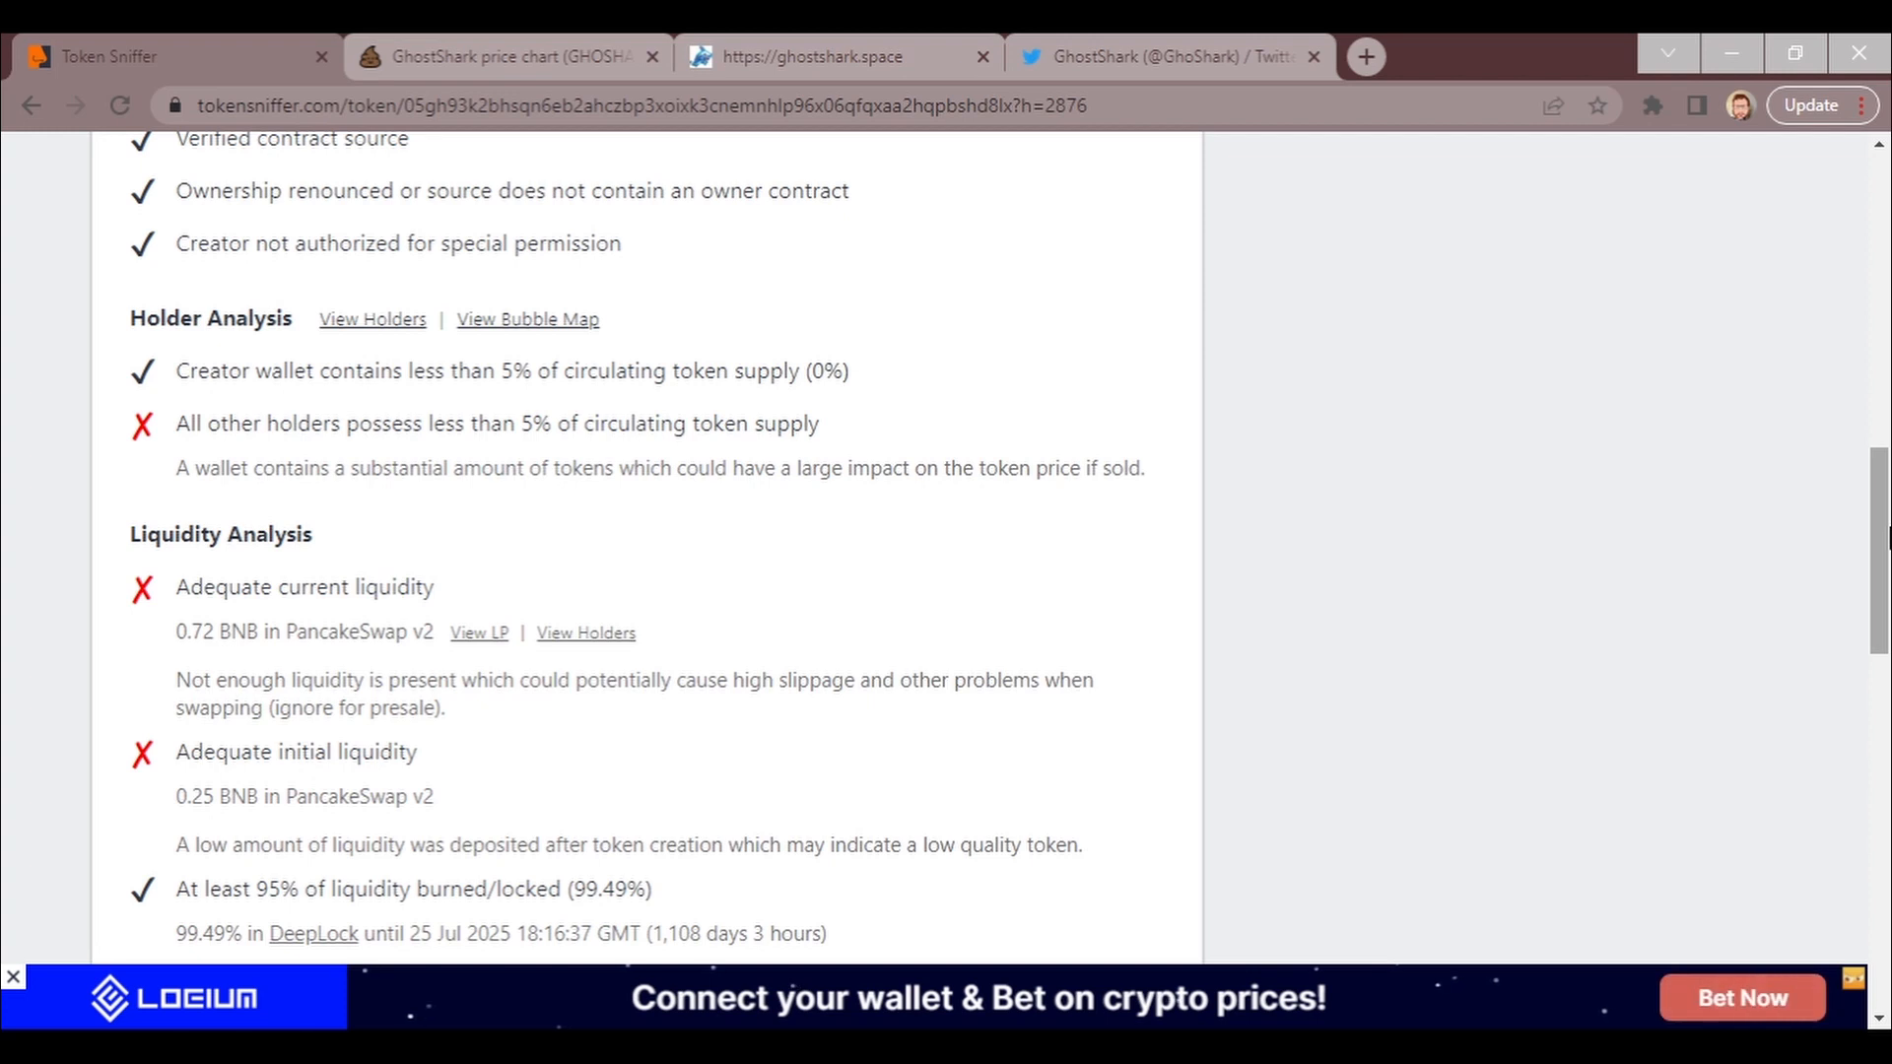
left_click_drag(1881, 535, 1881, 591)
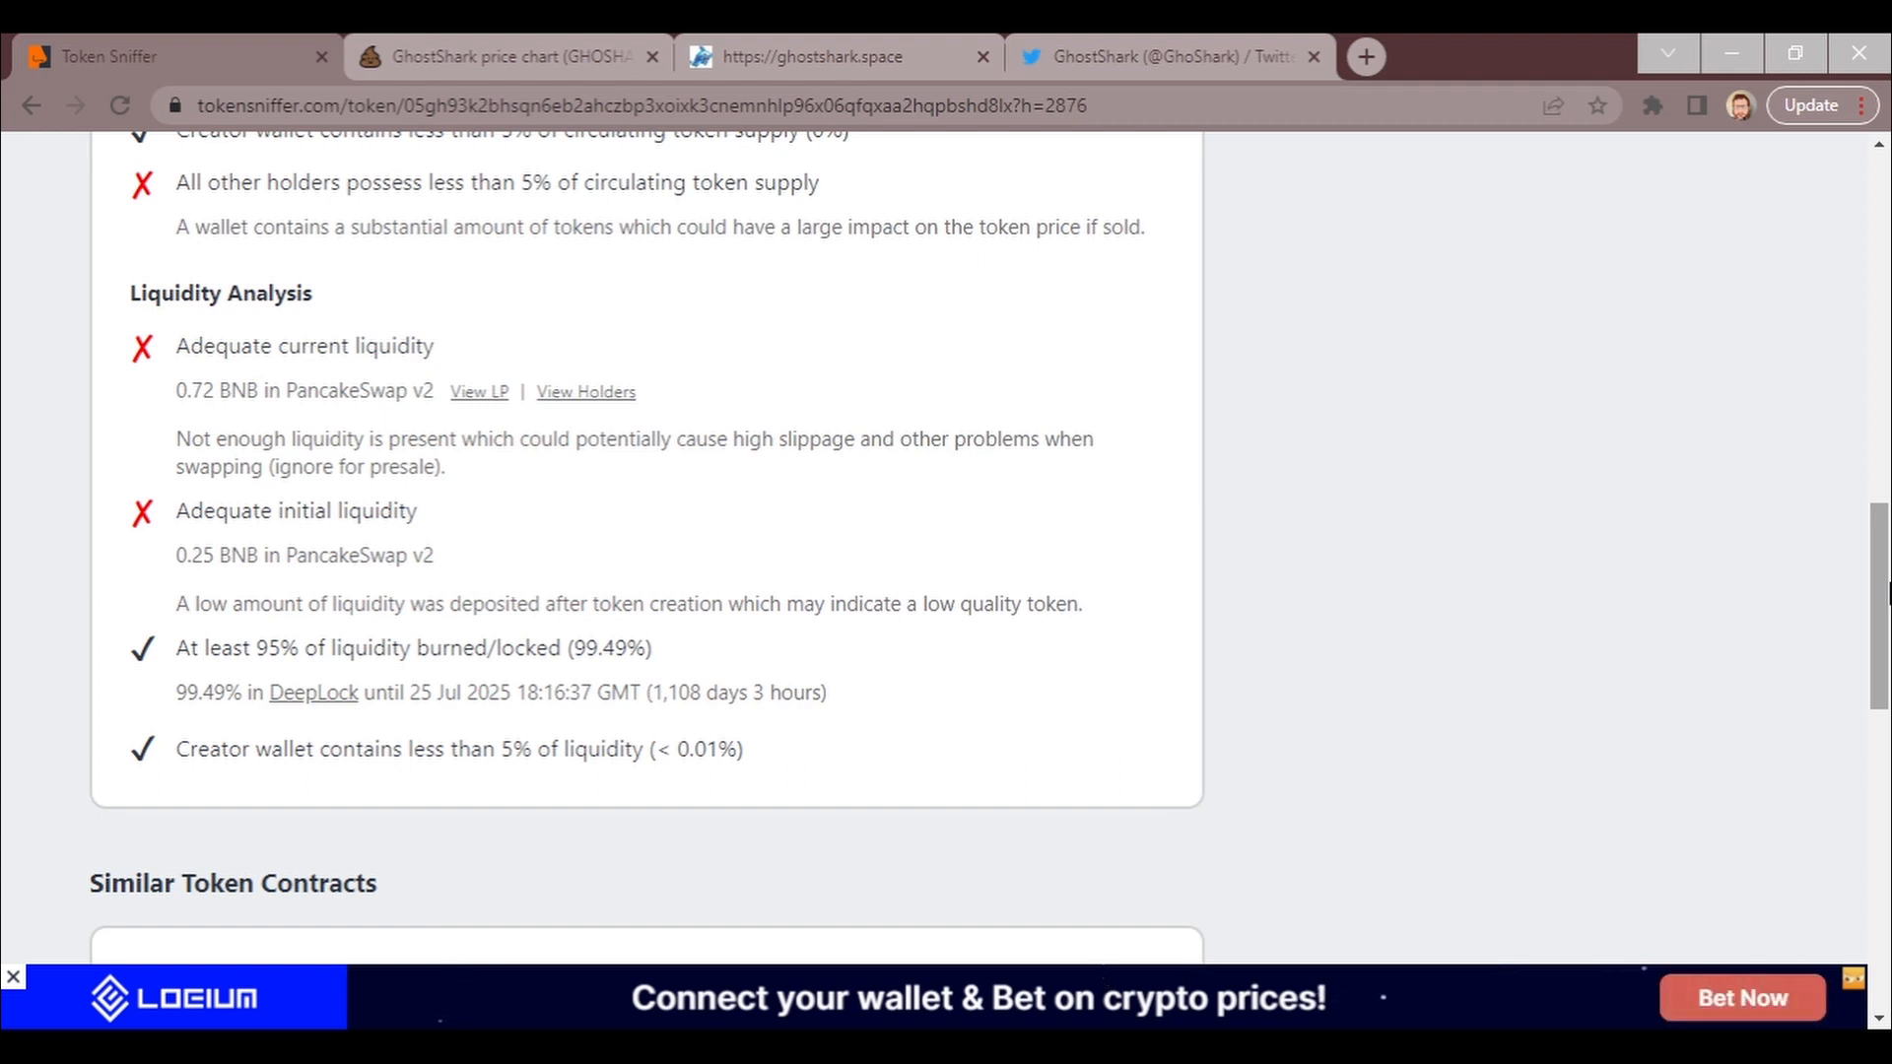
scroll(947, 591, "down", 1)
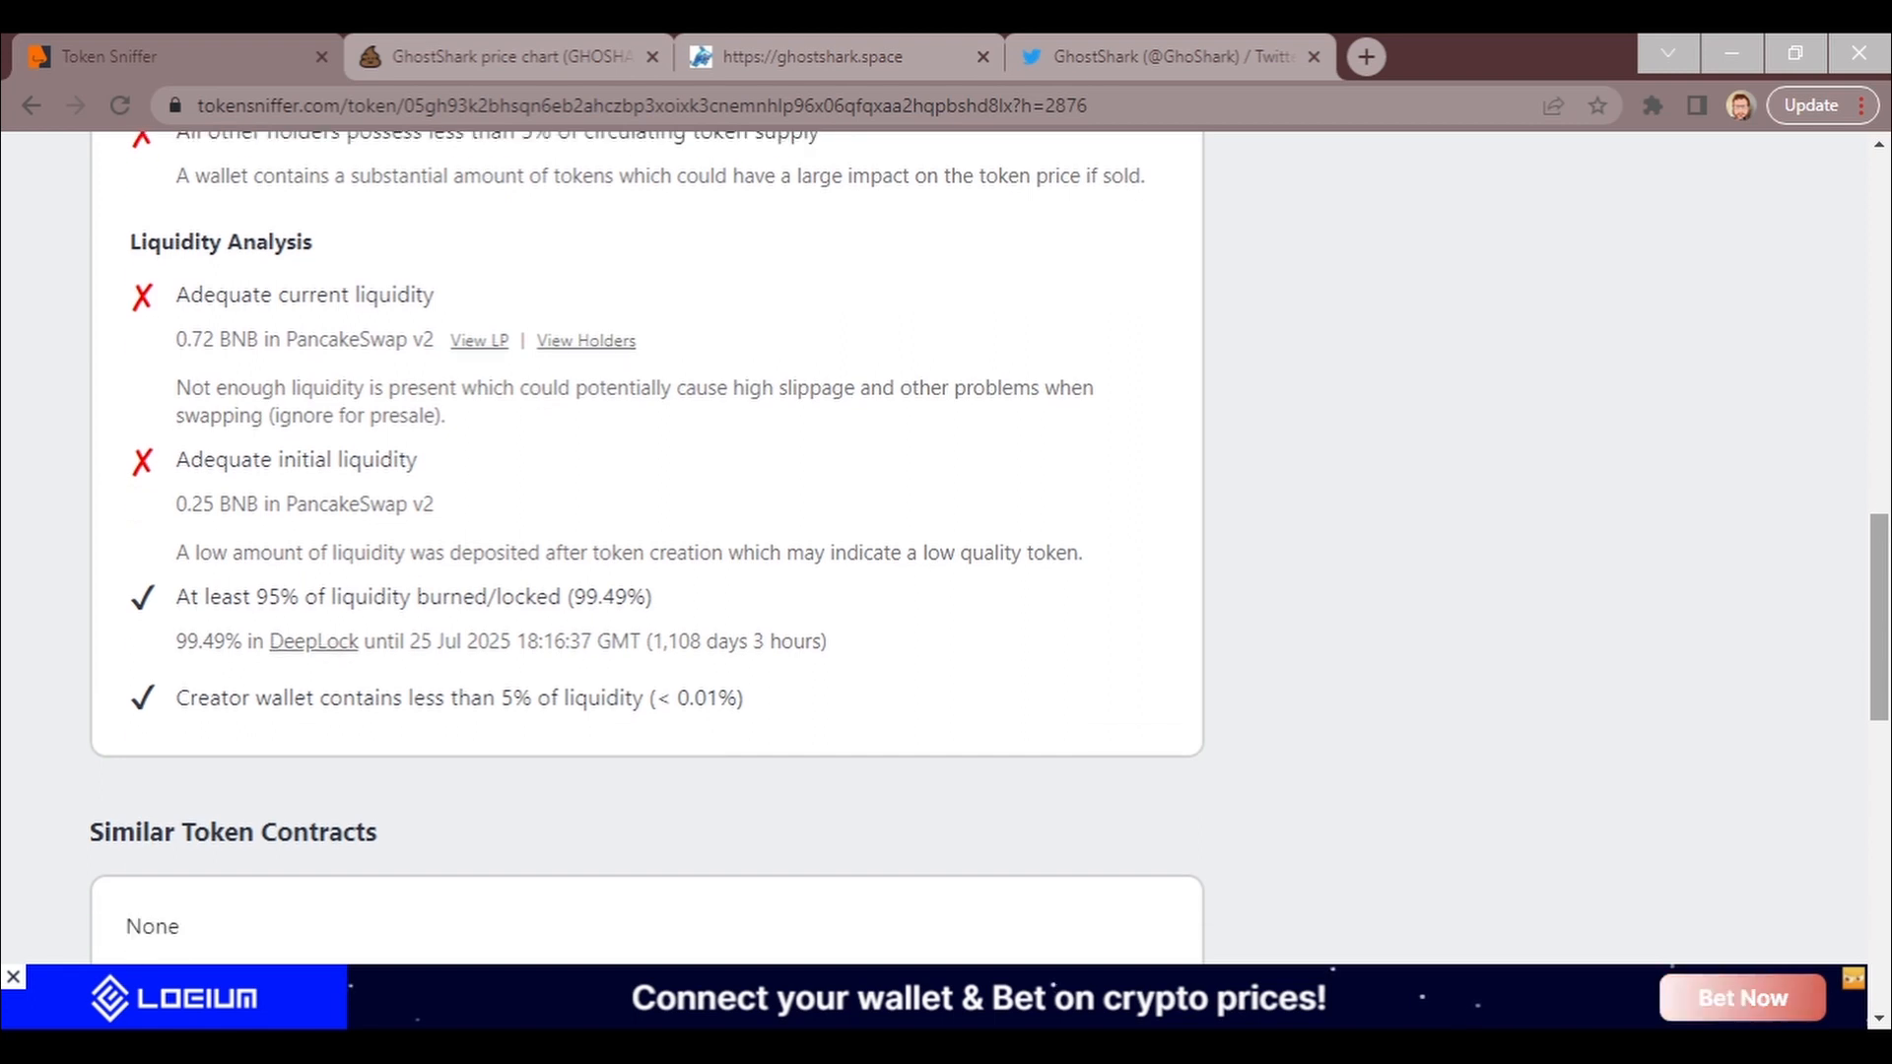
scroll(946, 591, "down", 1)
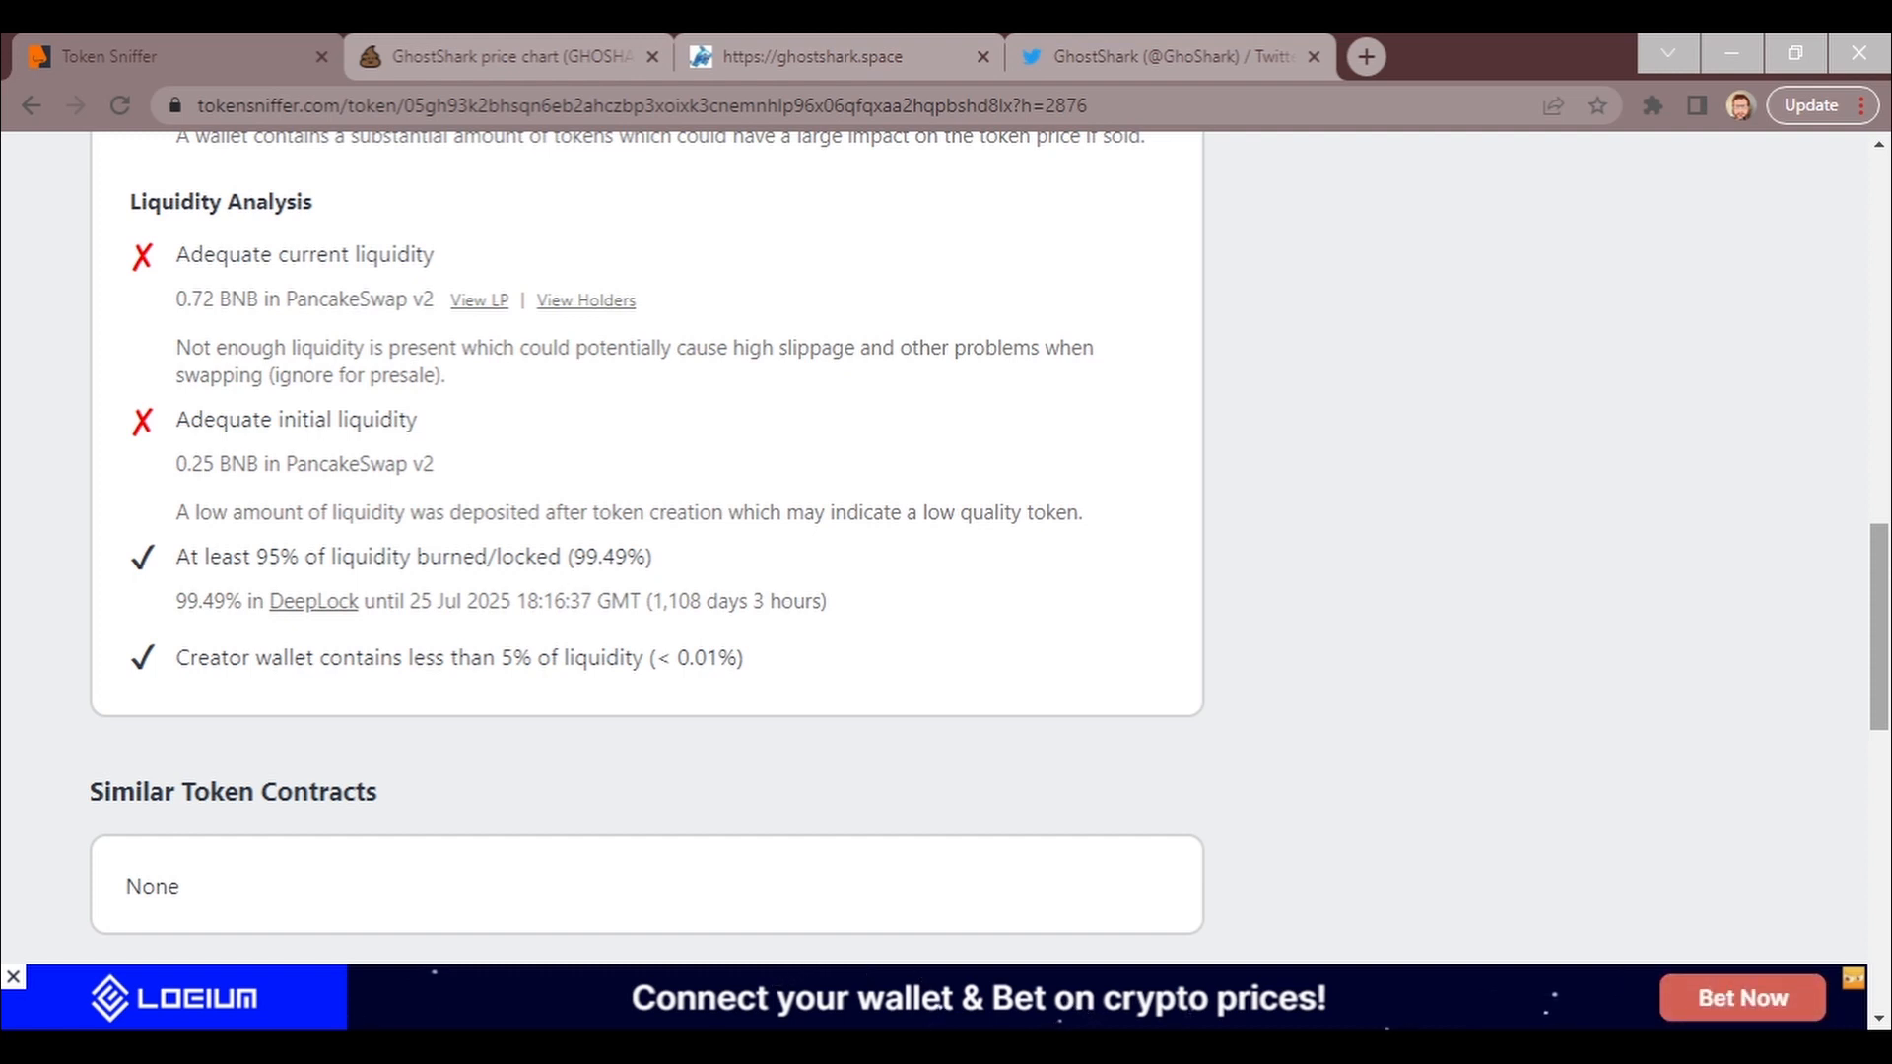
scroll(947, 593, "up", 2)
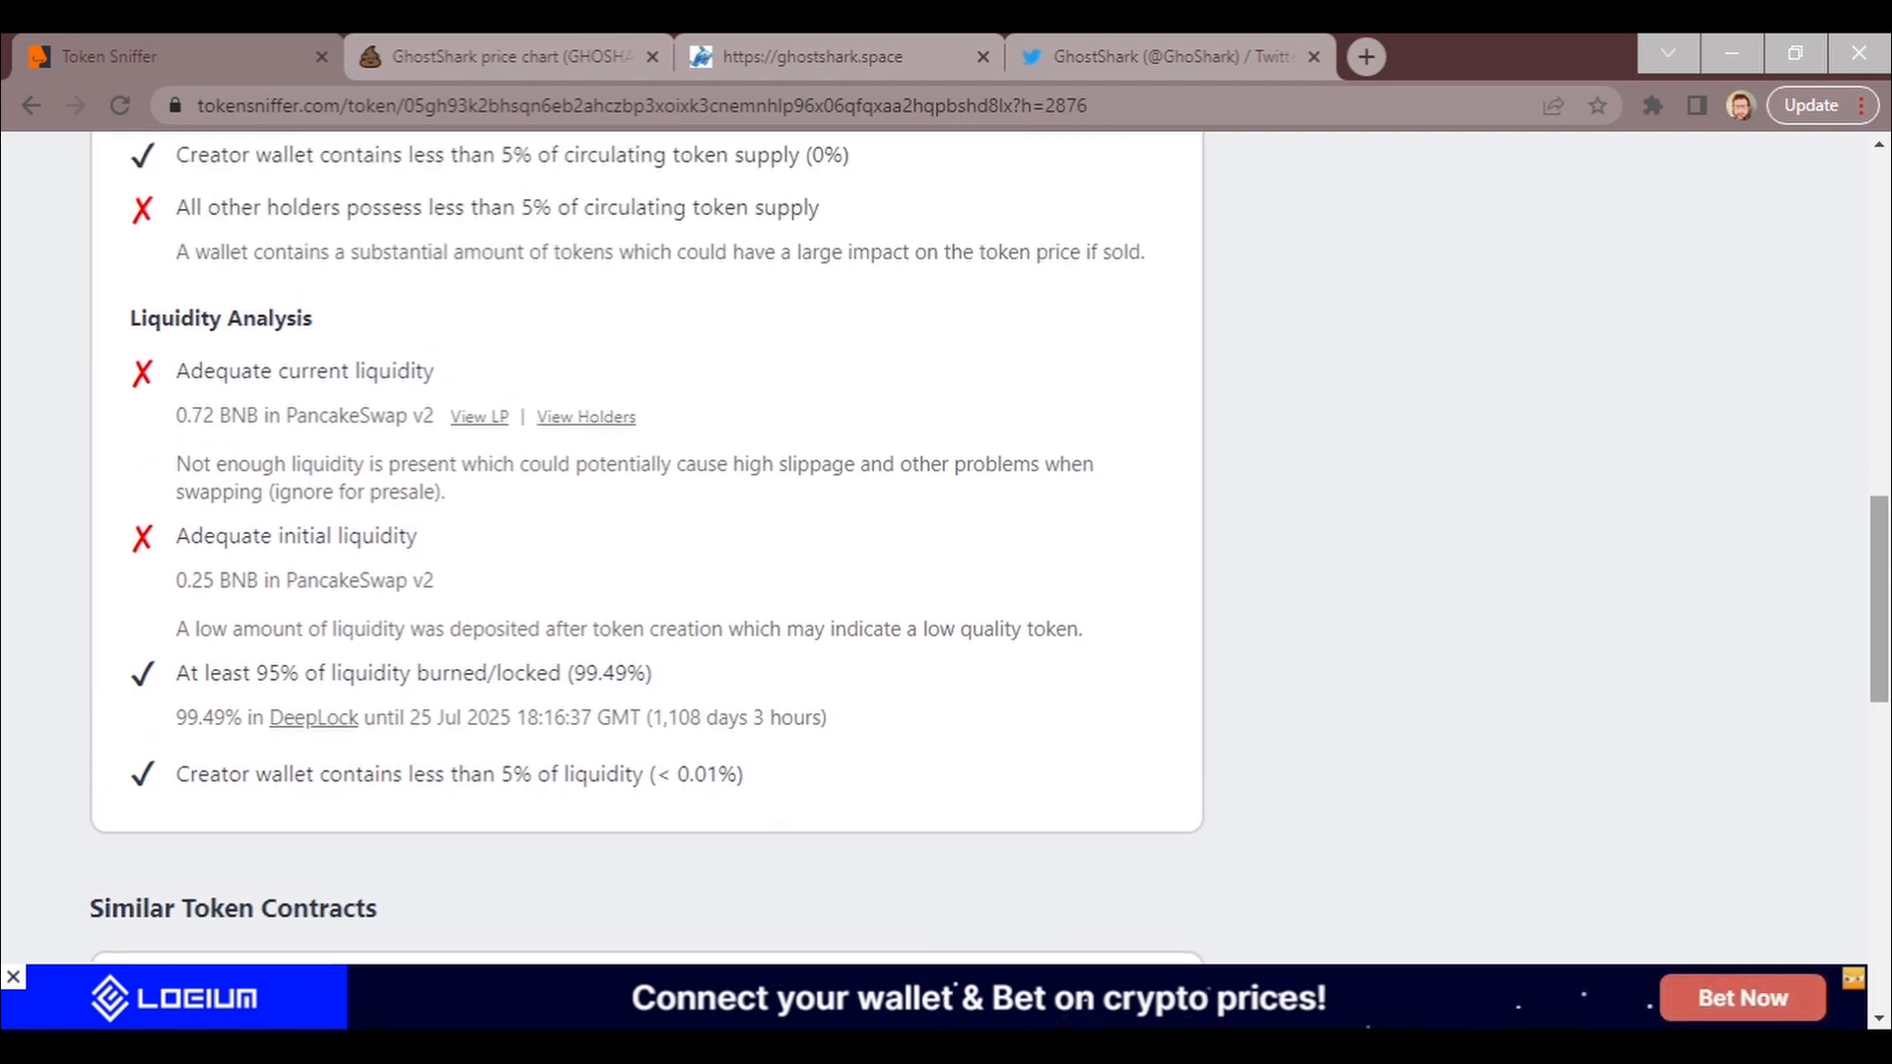
scroll(946, 592, "up", 1)
scroll(947, 591, "up", 2)
scroll(947, 593, "up", 2)
scroll(946, 592, "up", 3)
scroll(947, 592, "up", 3)
scroll(946, 591, "down", 8)
scroll(947, 591, "down", 1)
scroll(947, 592, "down", 1)
scroll(947, 593, "down", 1)
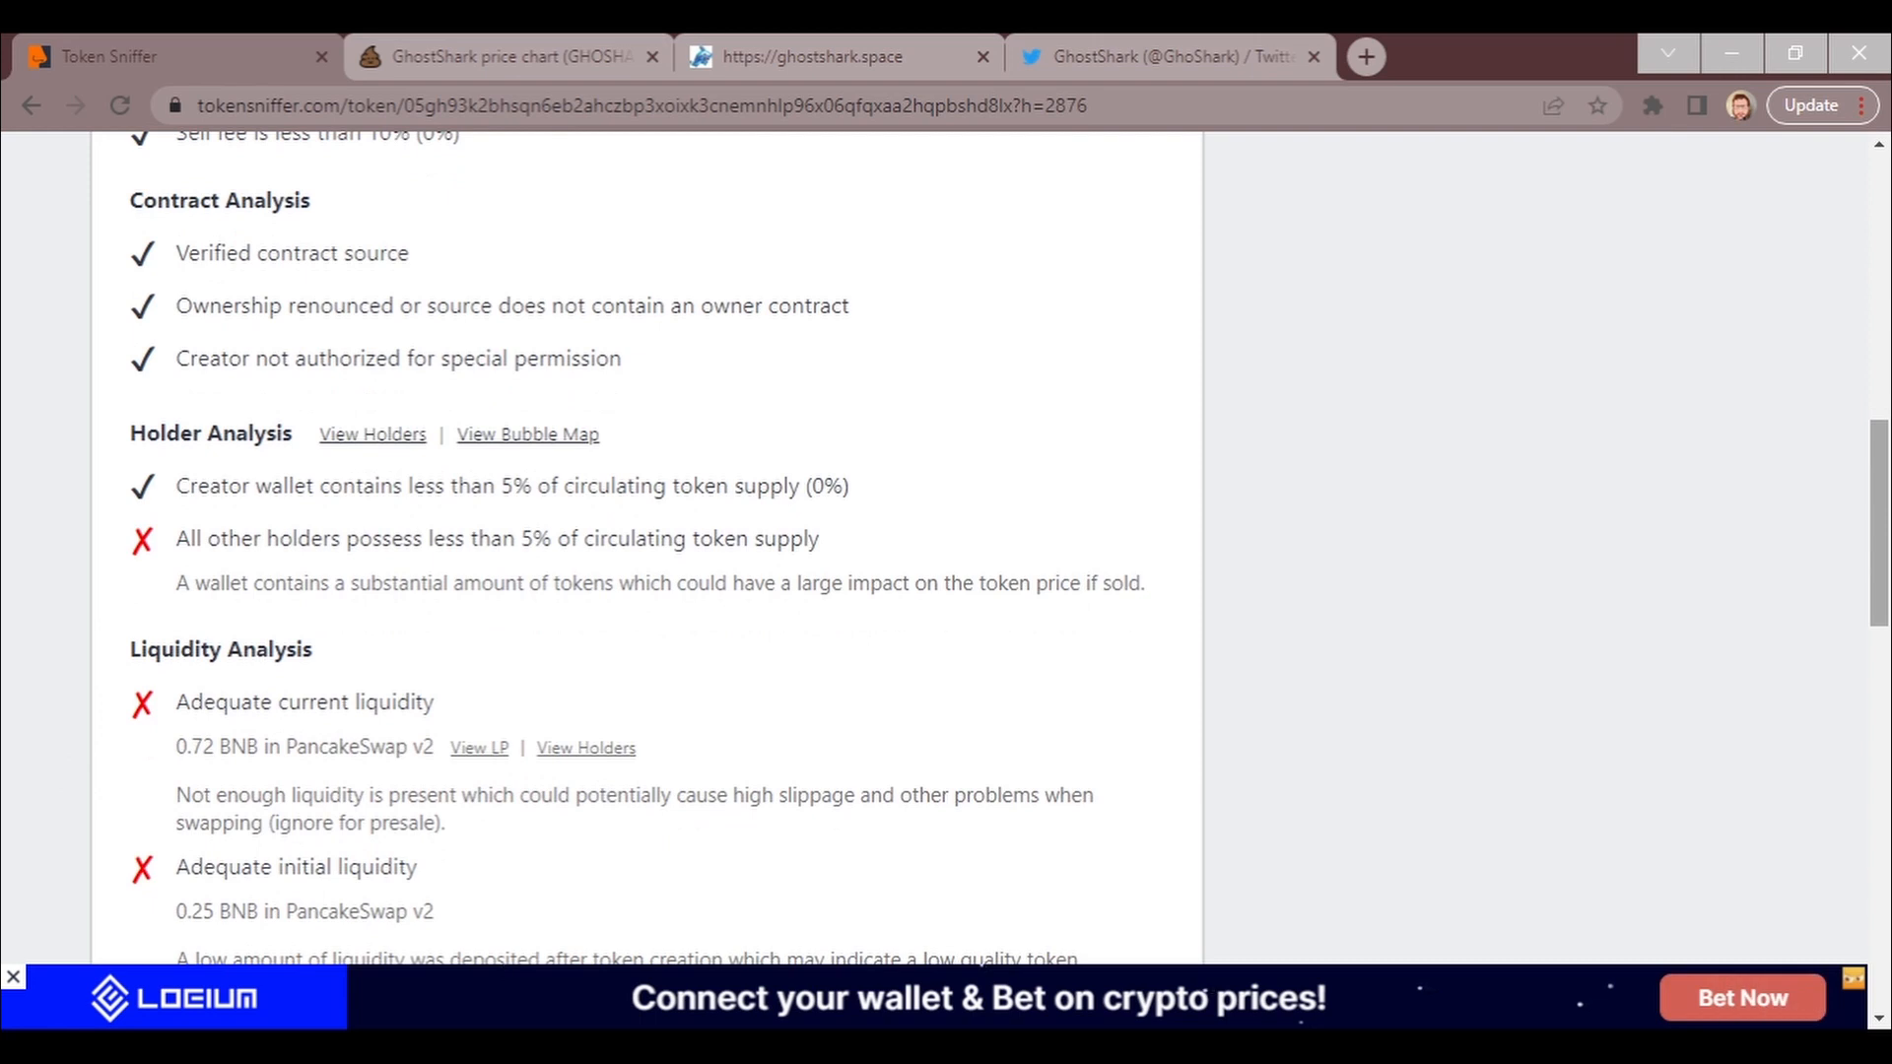
scroll(946, 592, "down", 1)
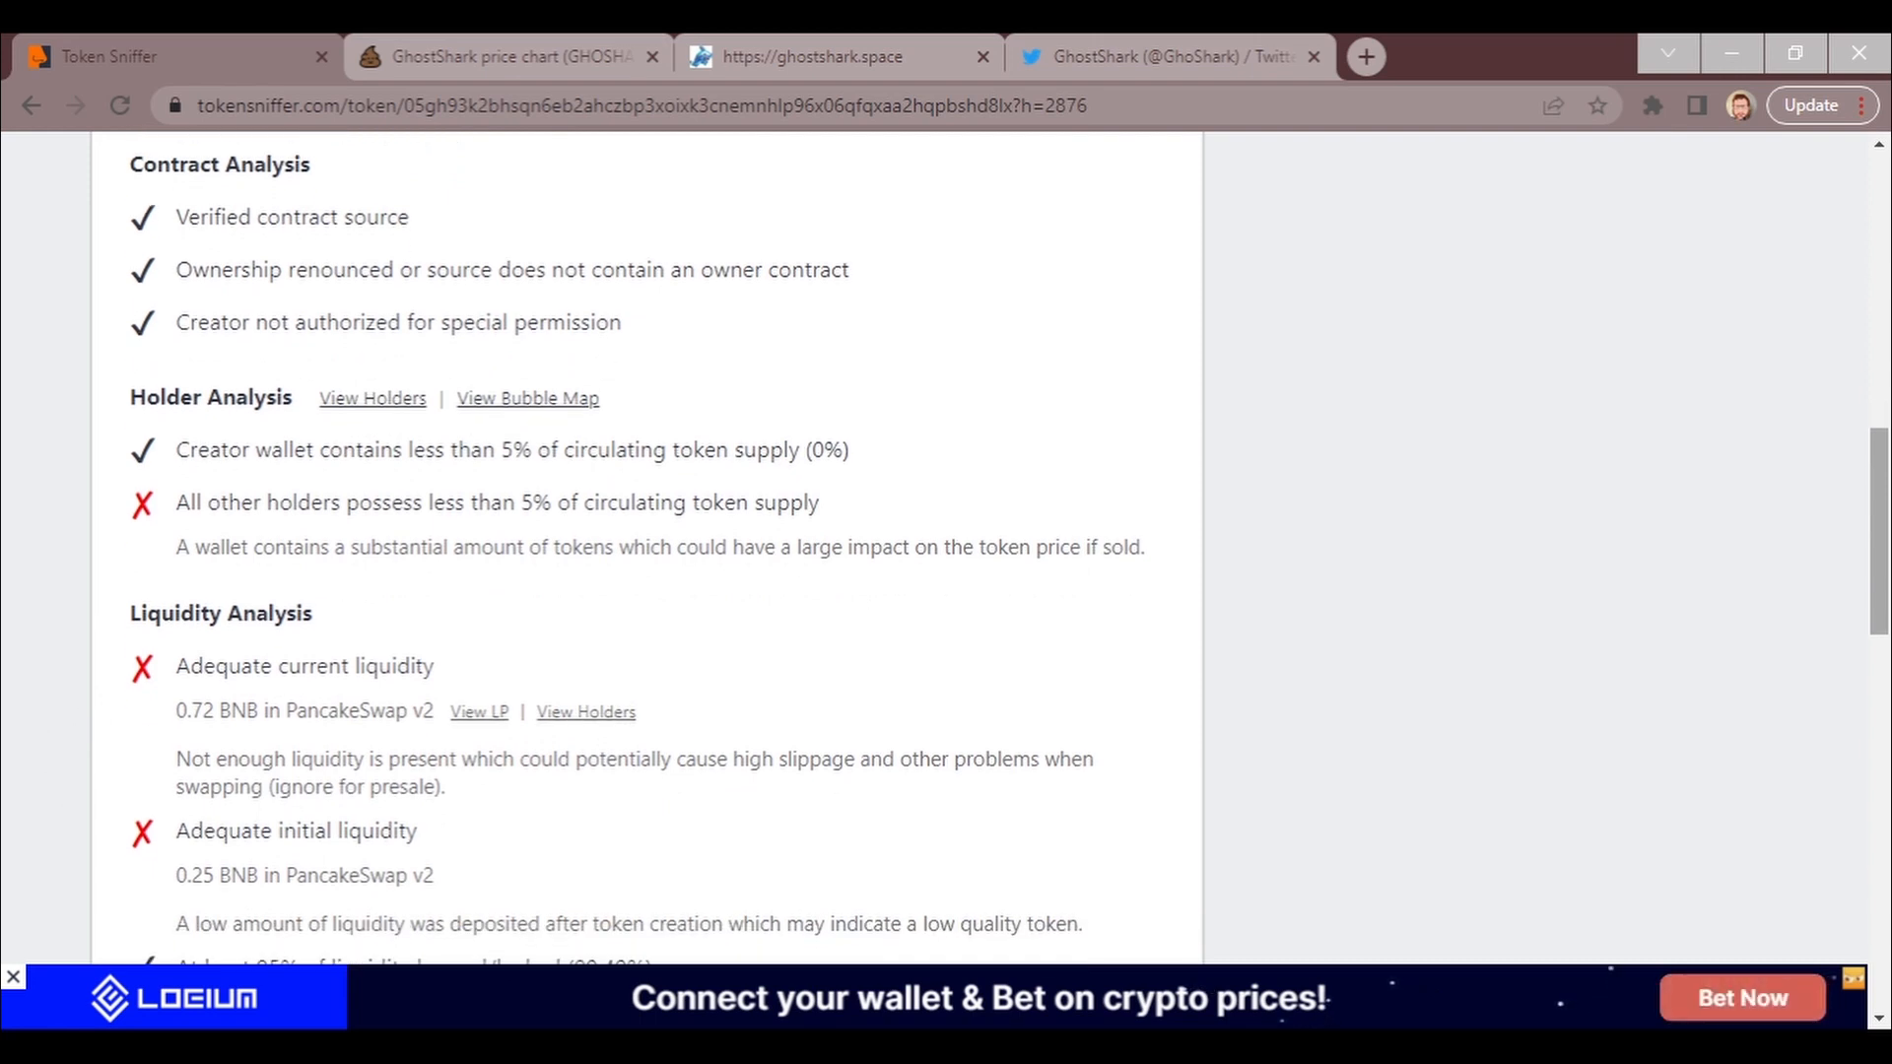
scroll(946, 591, "down", 1)
scroll(946, 592, "down", 1)
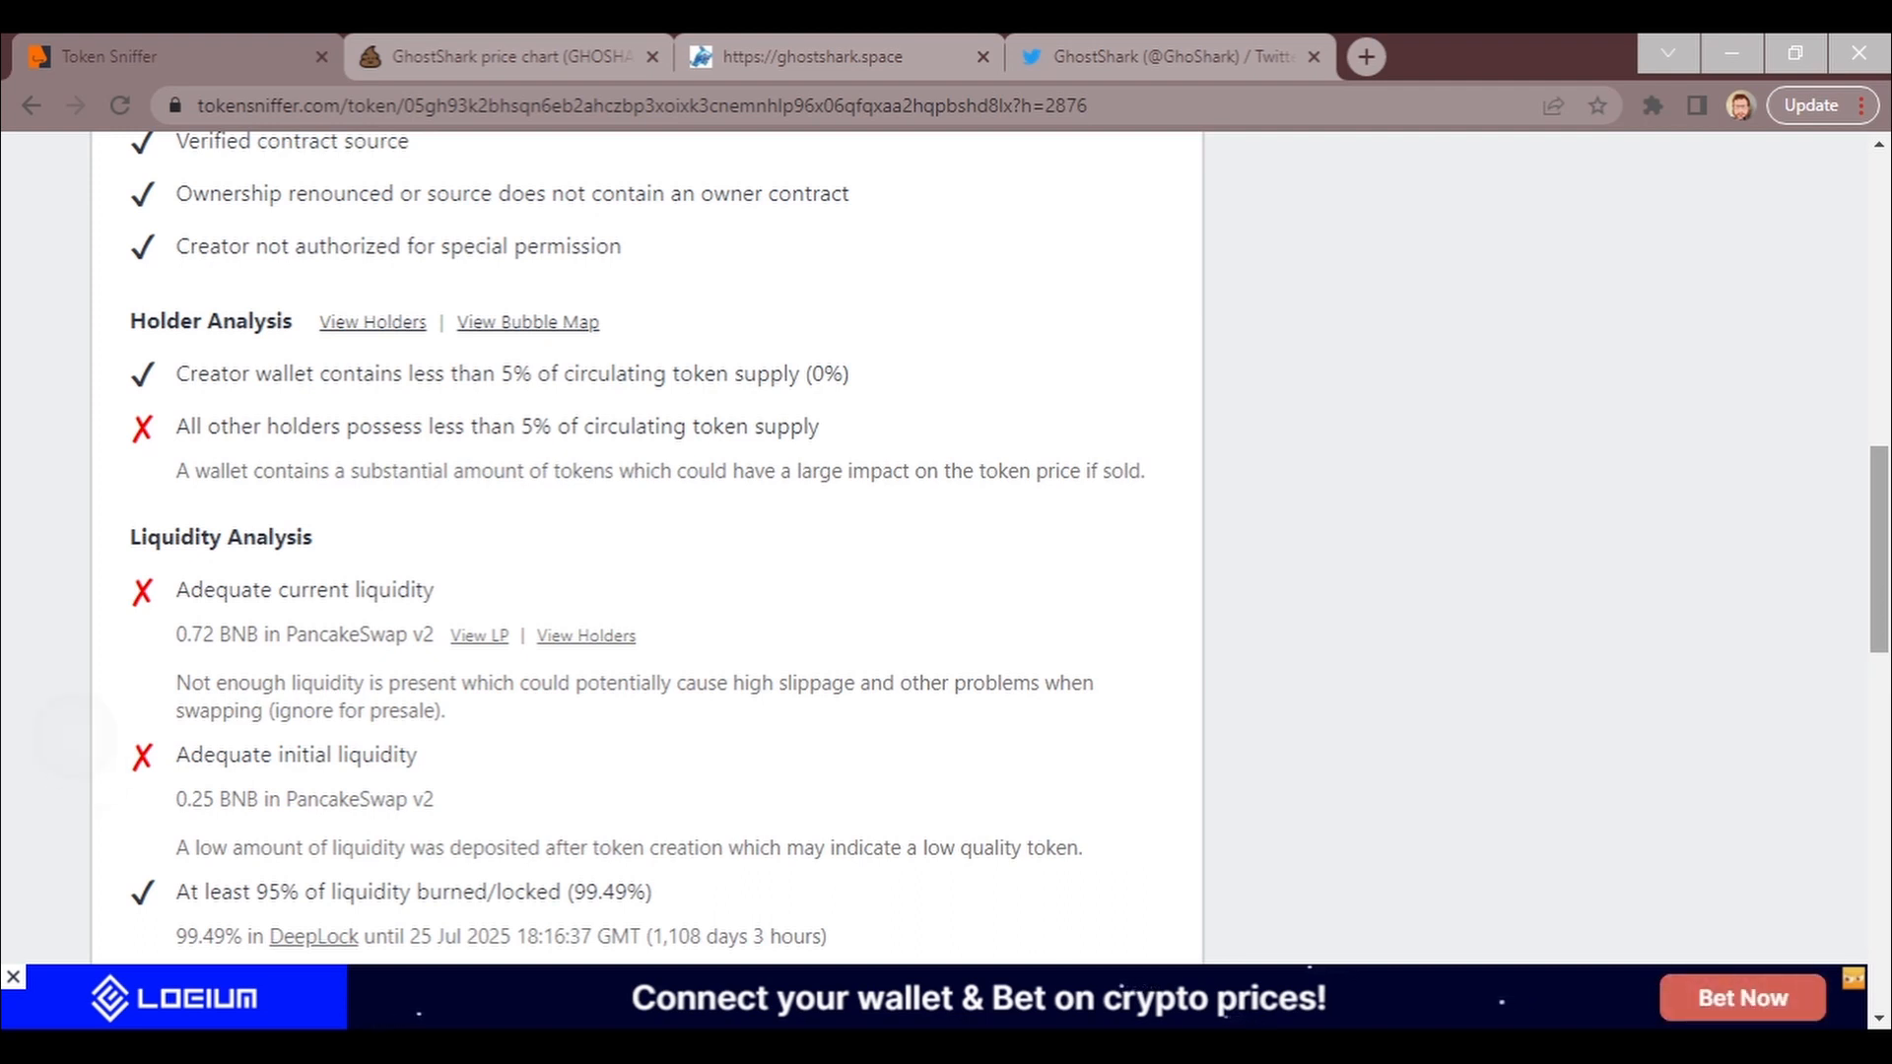
scroll(946, 591, "down", 1)
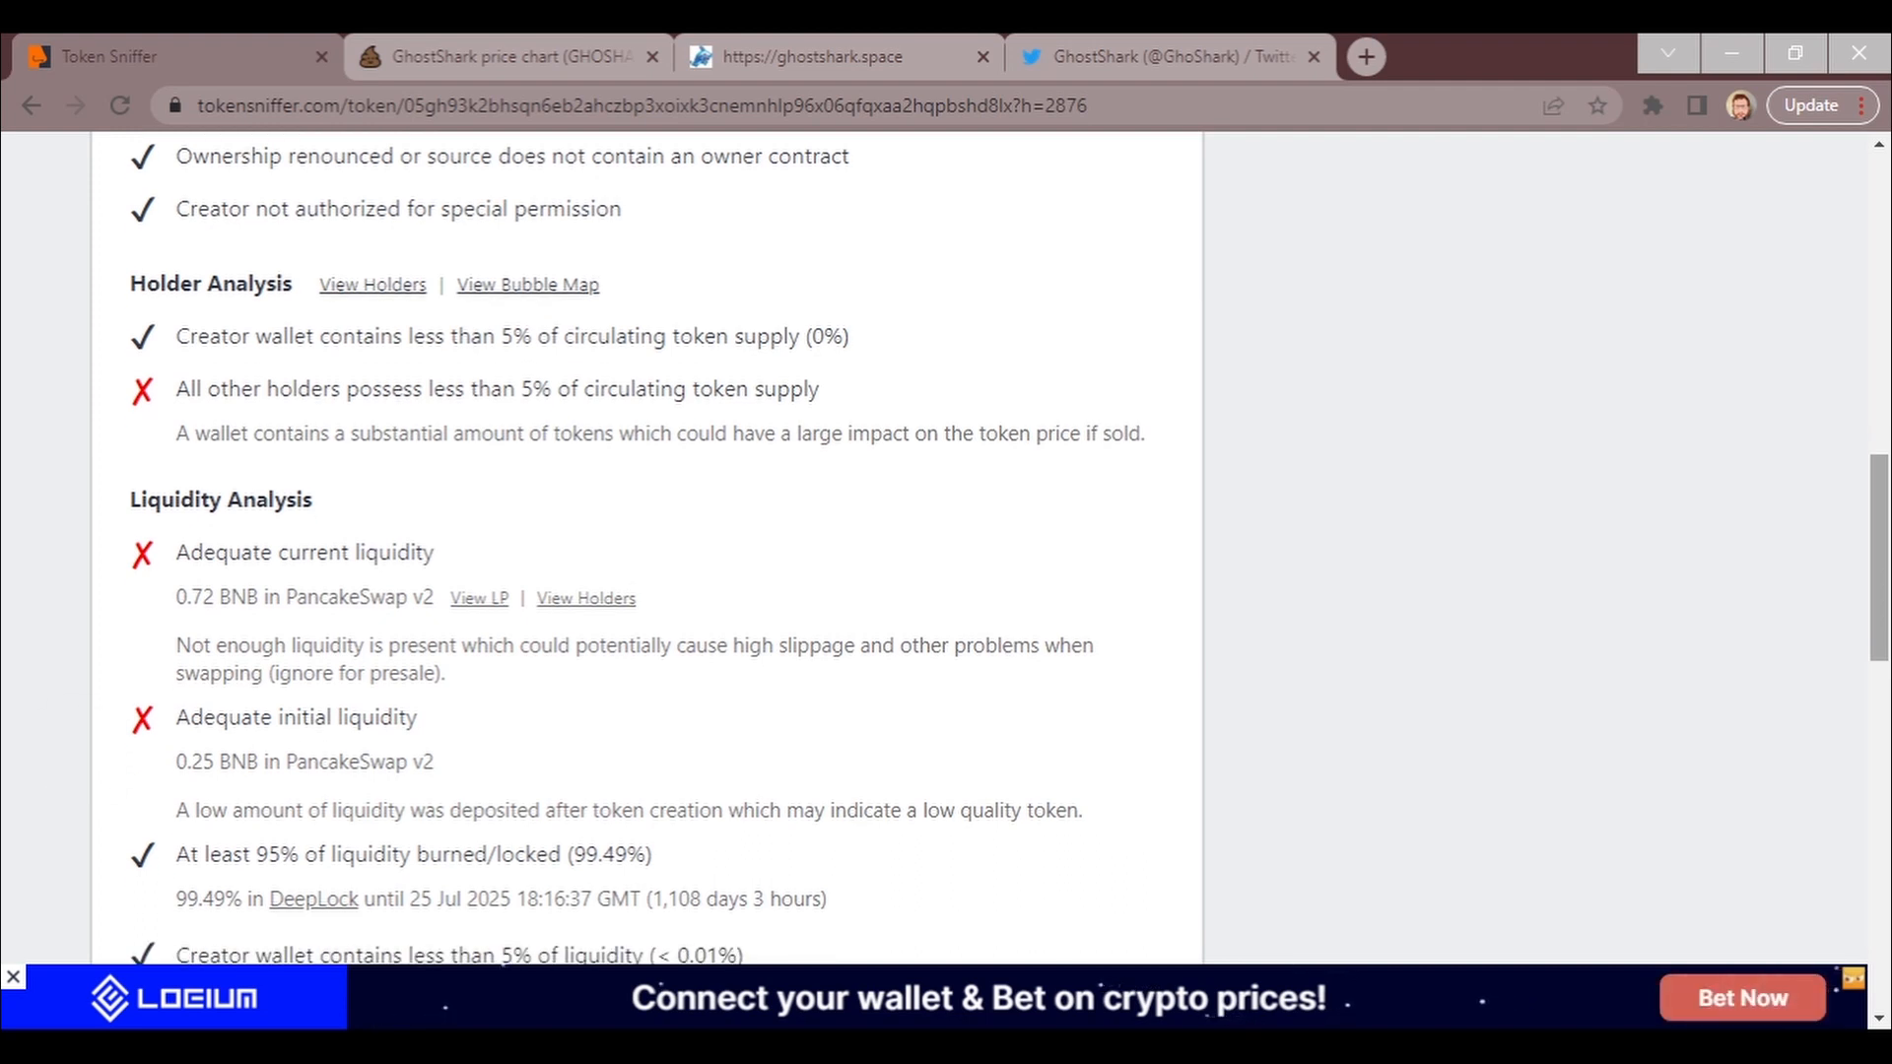
scroll(946, 593, "down", 2)
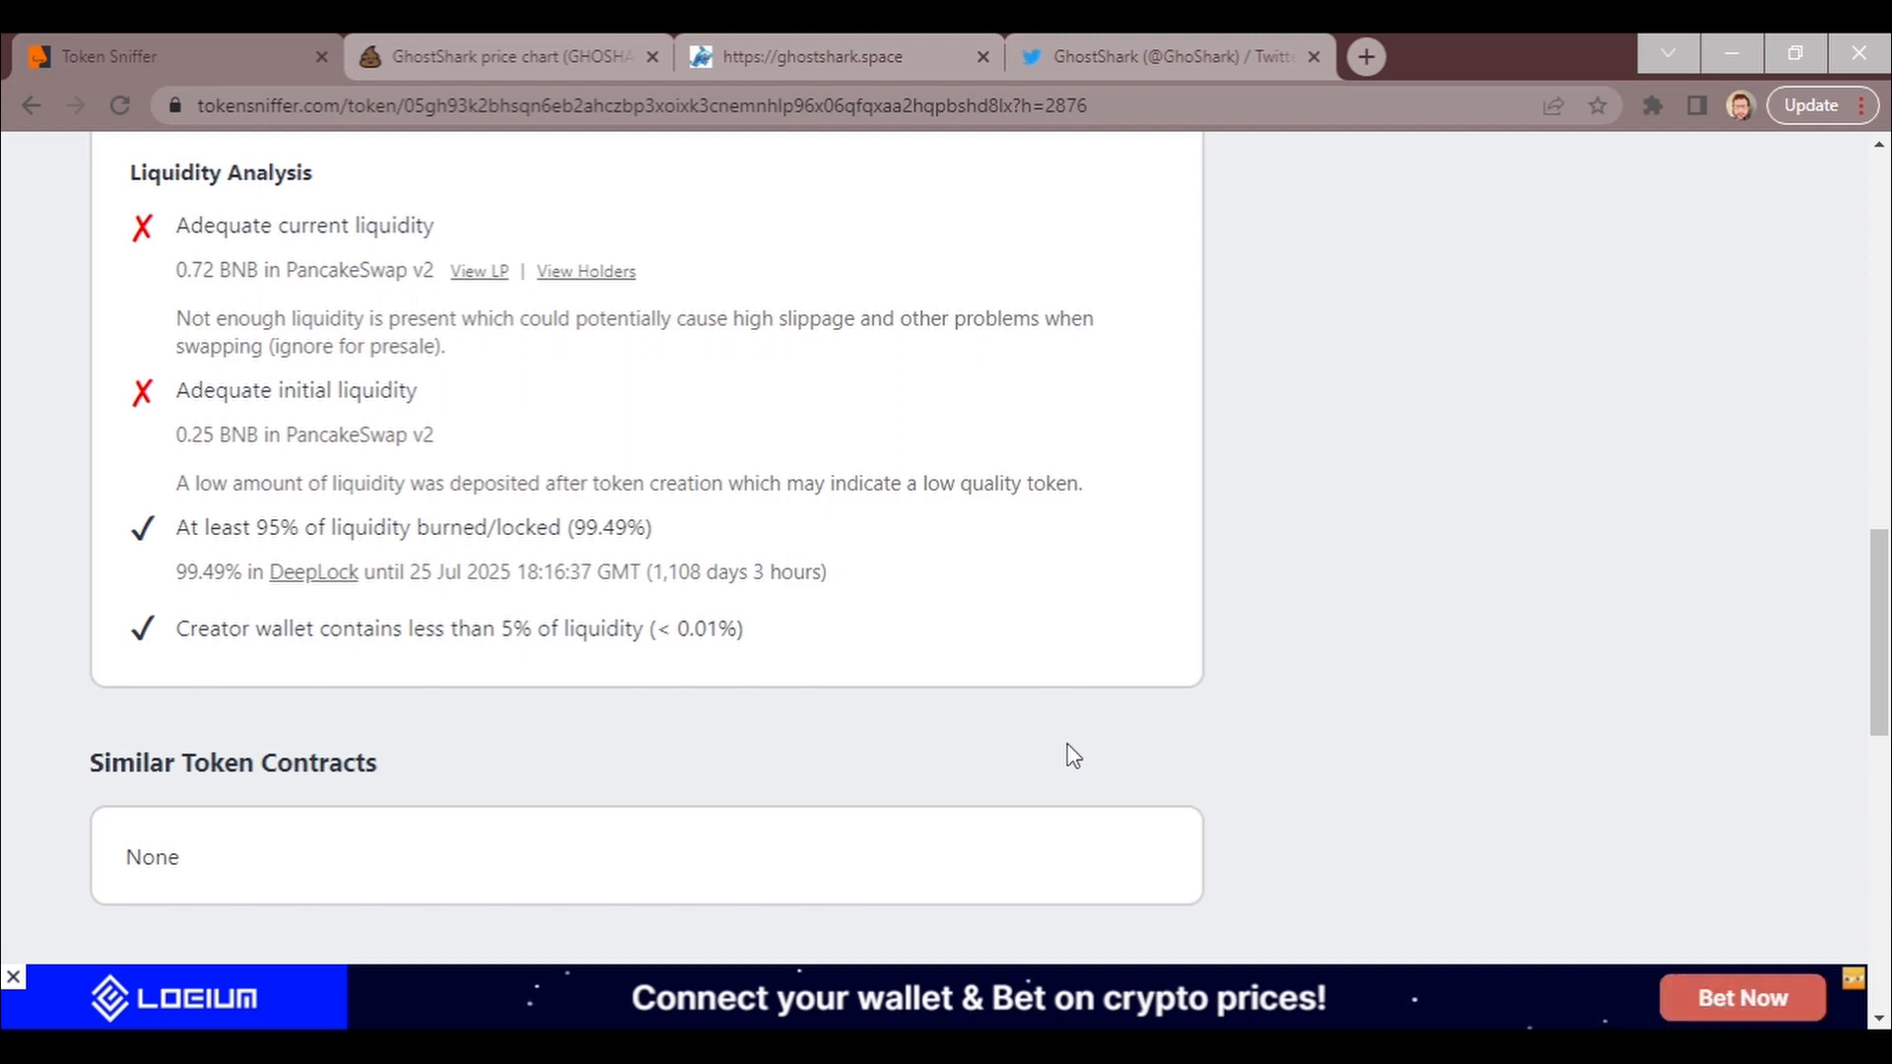
Review the GhostShark/BNB PooCoin chart, highlighting the leading zeros of the token price.
left_click(510, 55)
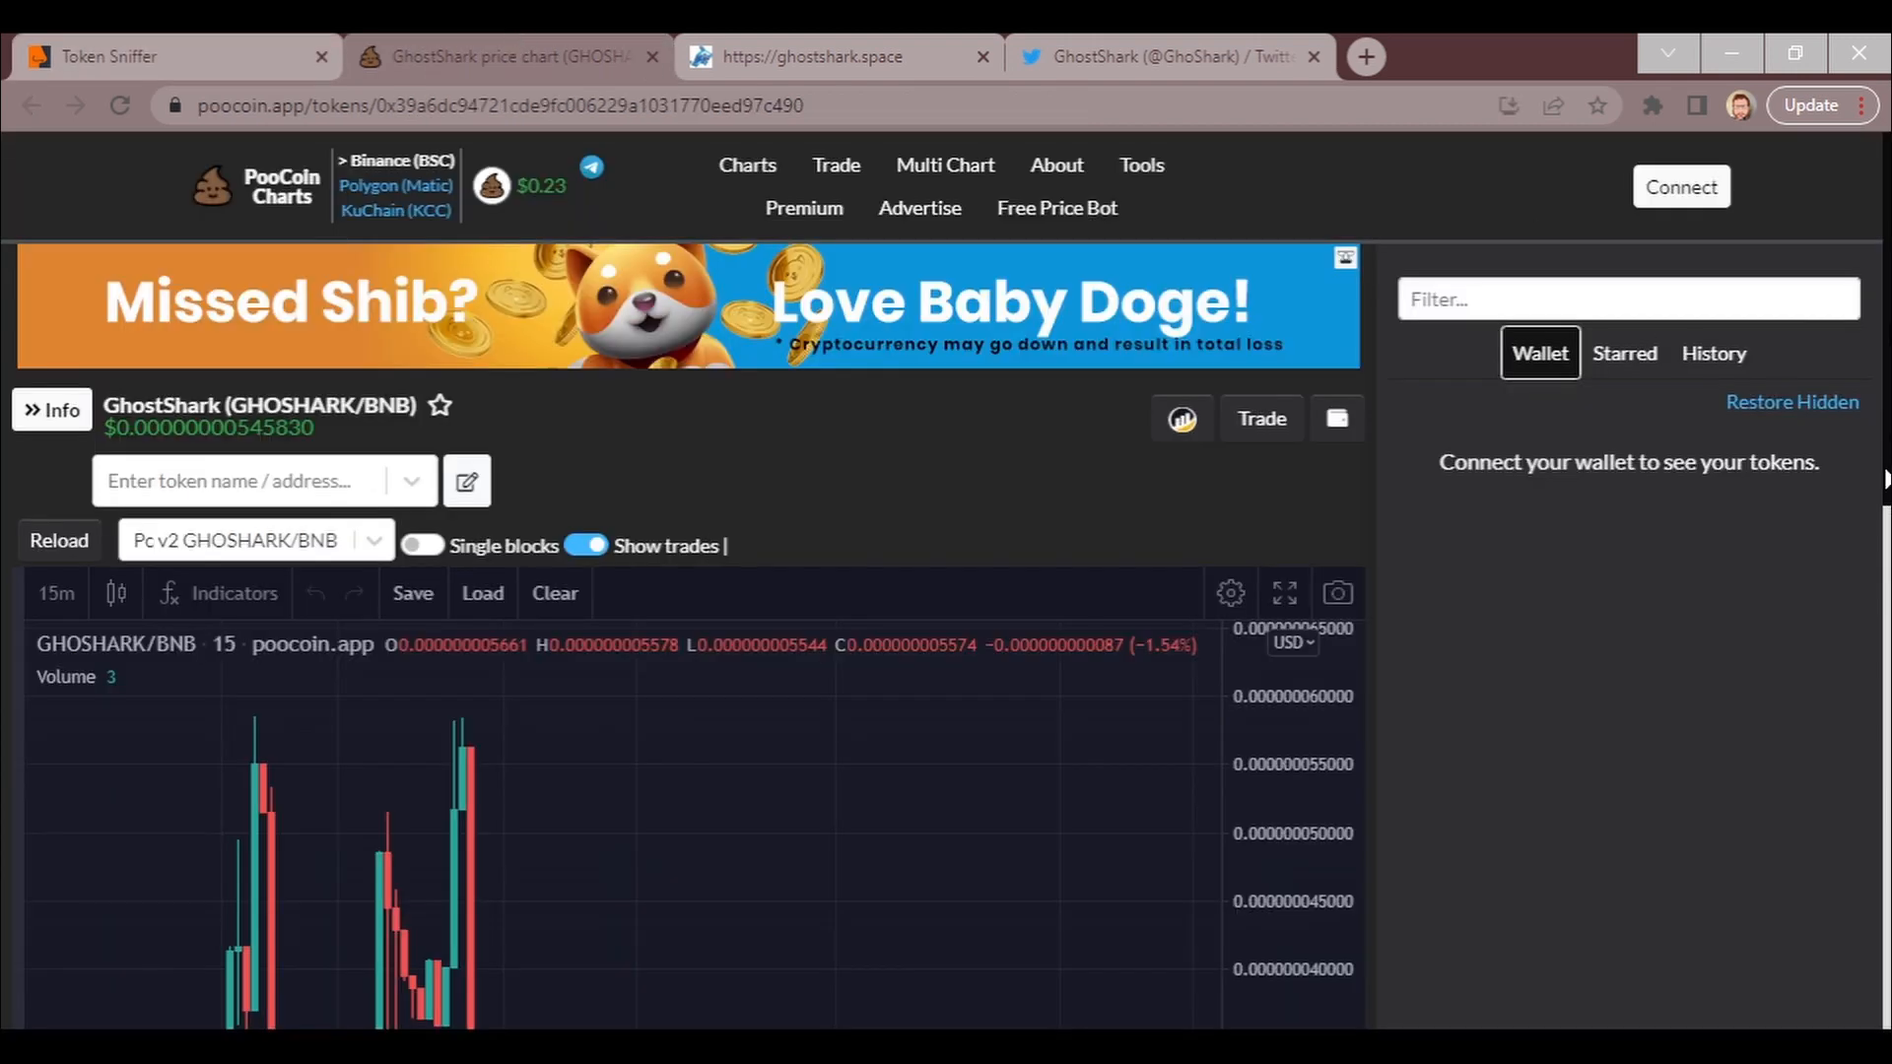
scroll(1884, 476, "down", 3)
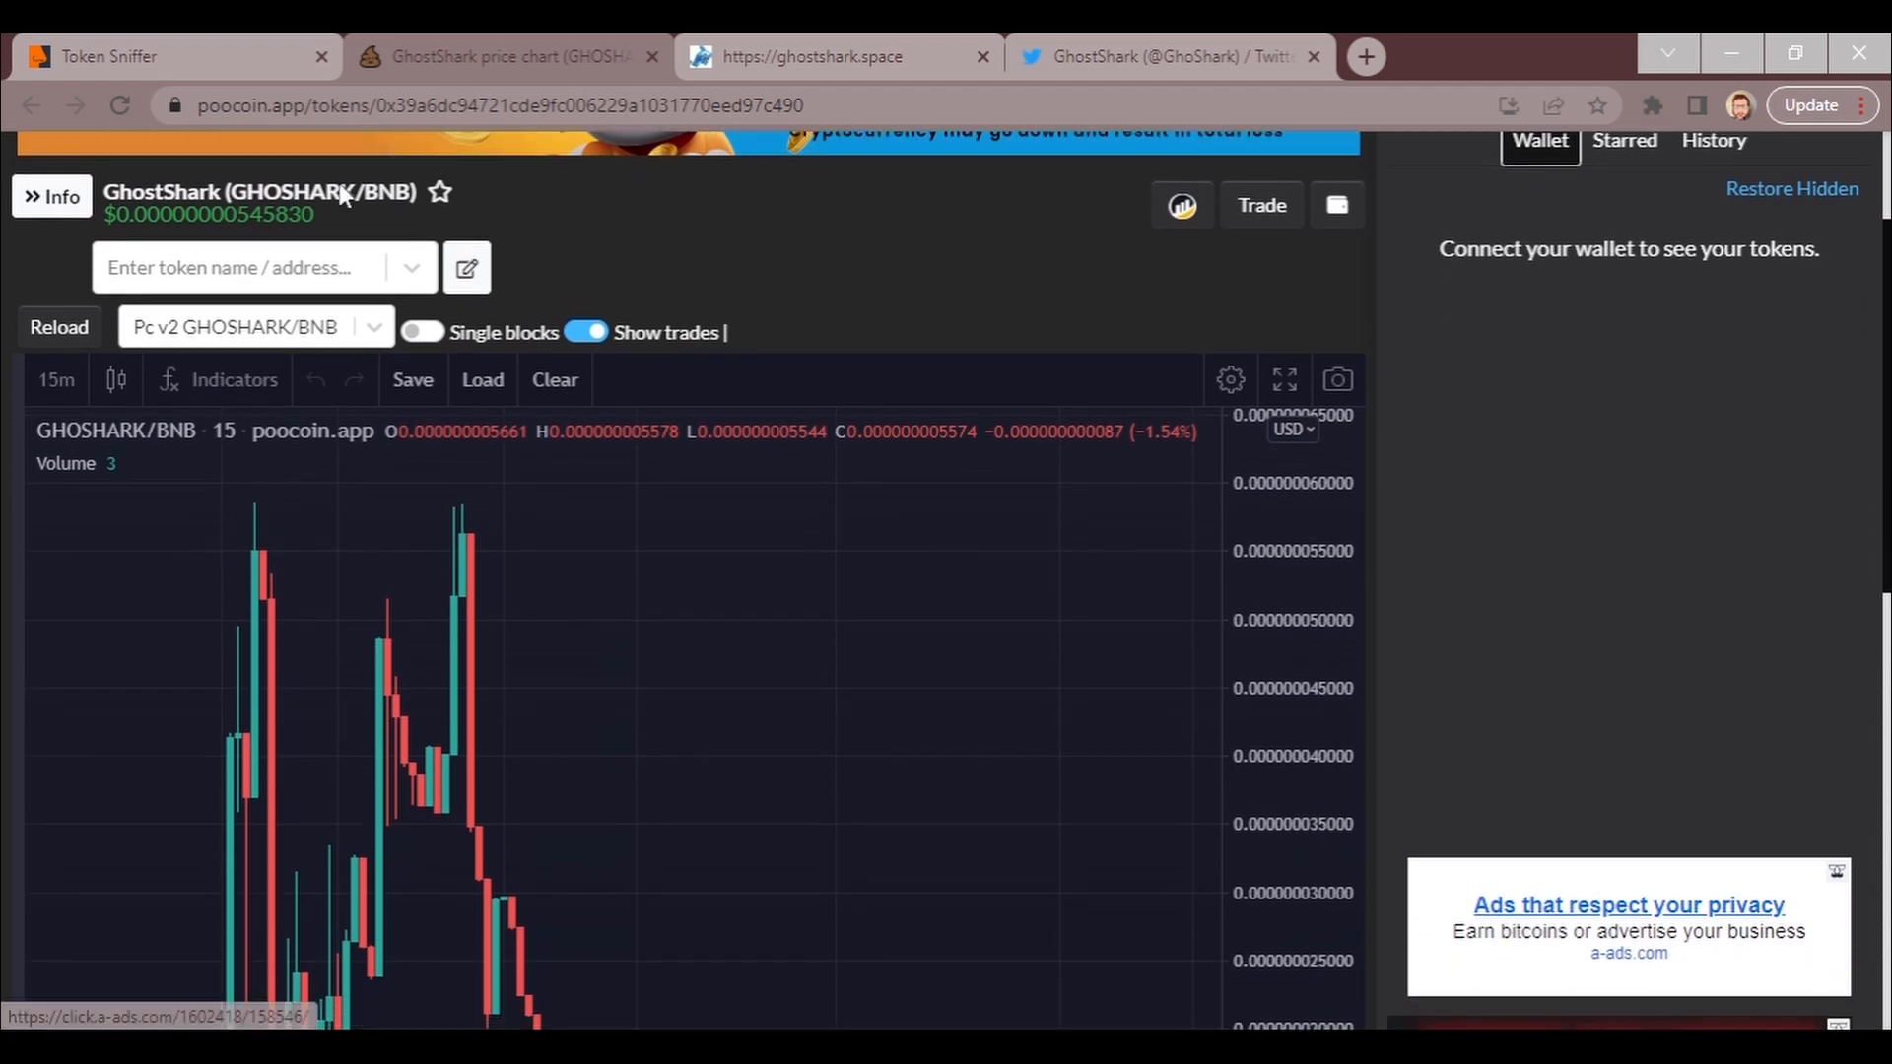
left_click_drag(233, 212, 116, 213)
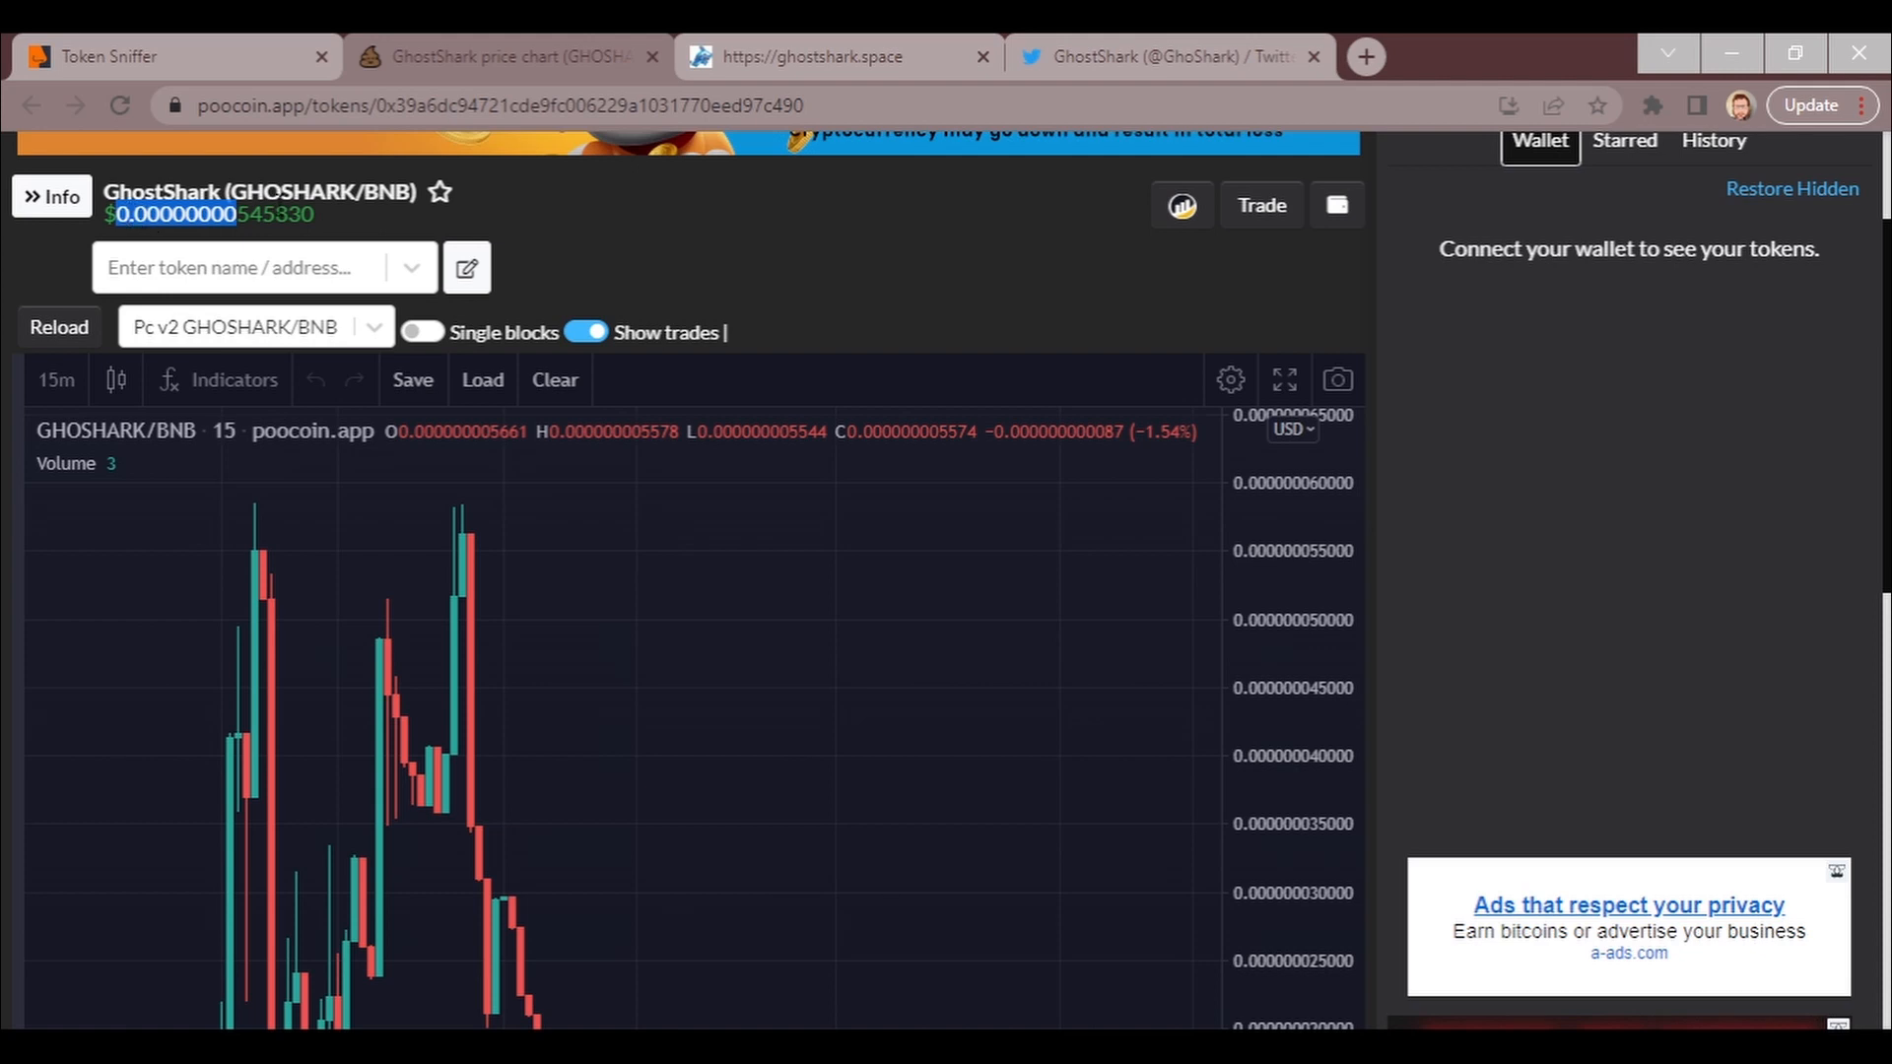
scroll(680, 665, "down", 3)
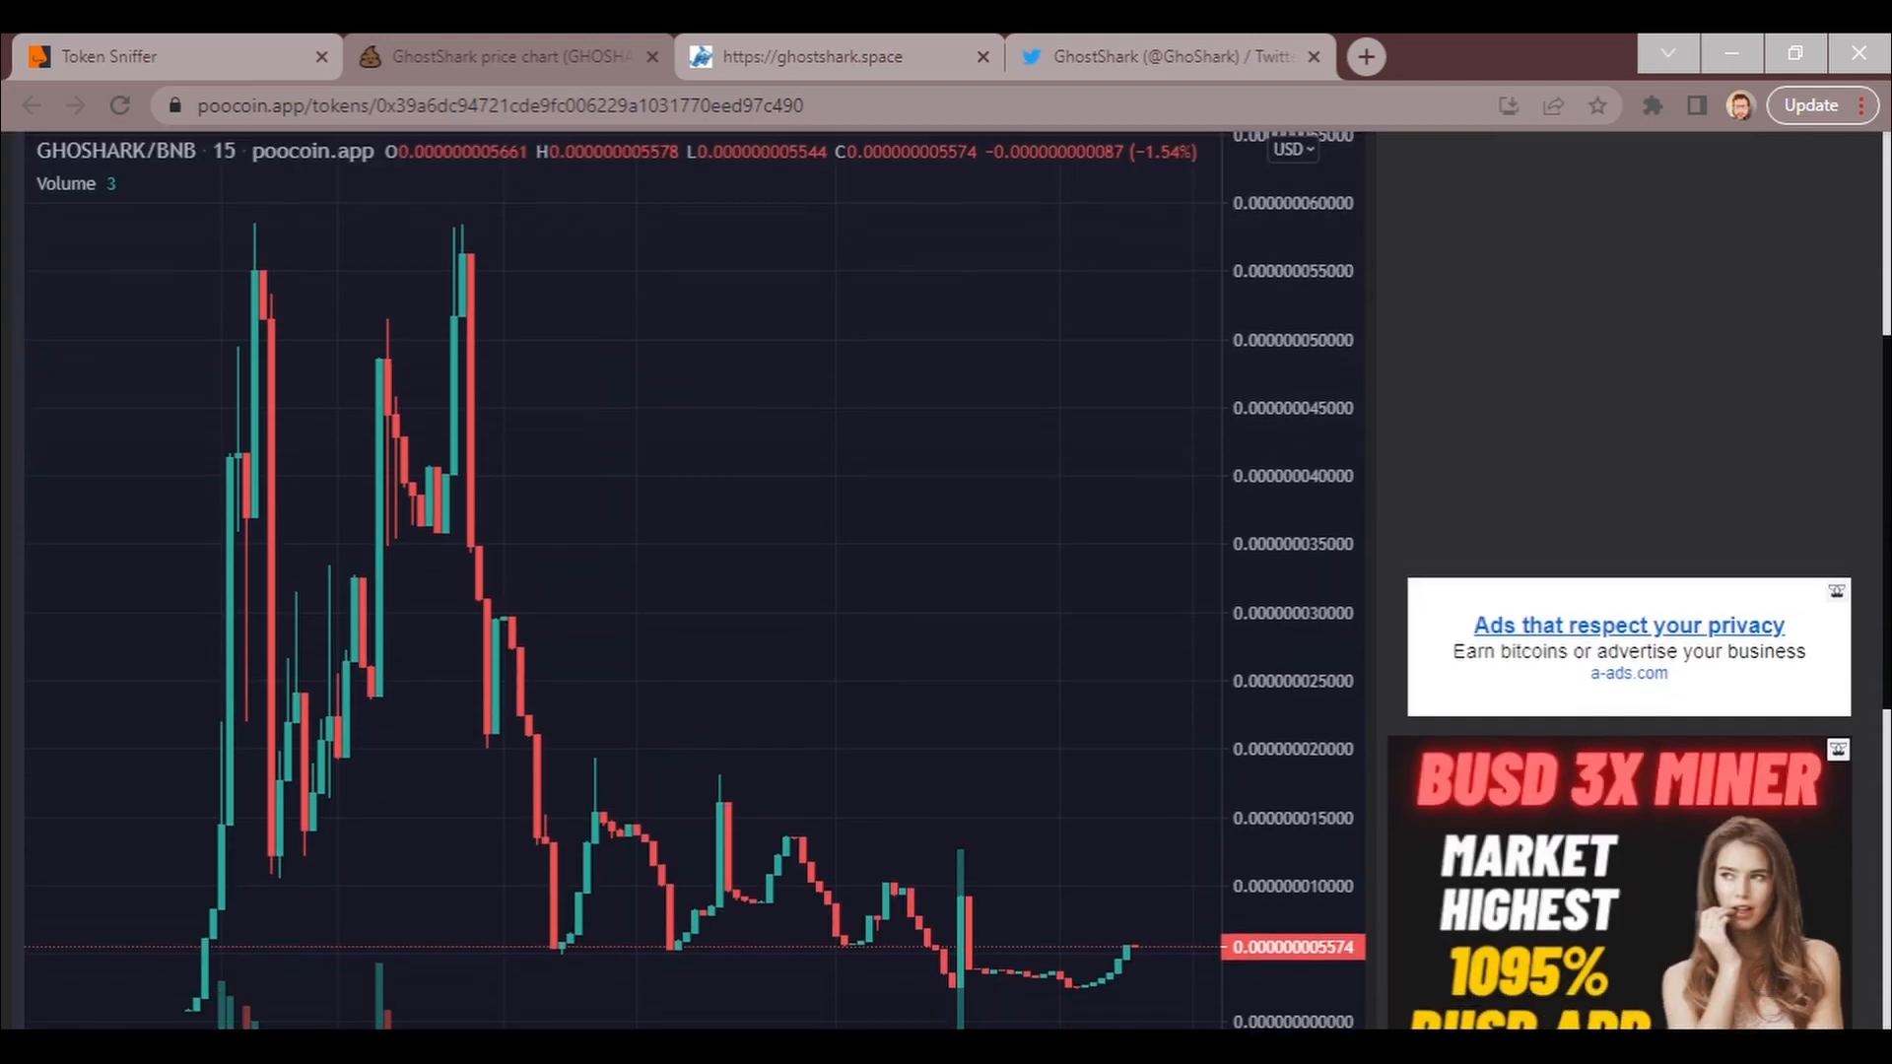
scroll(681, 665, "up", 2)
scroll(680, 665, "down", 3)
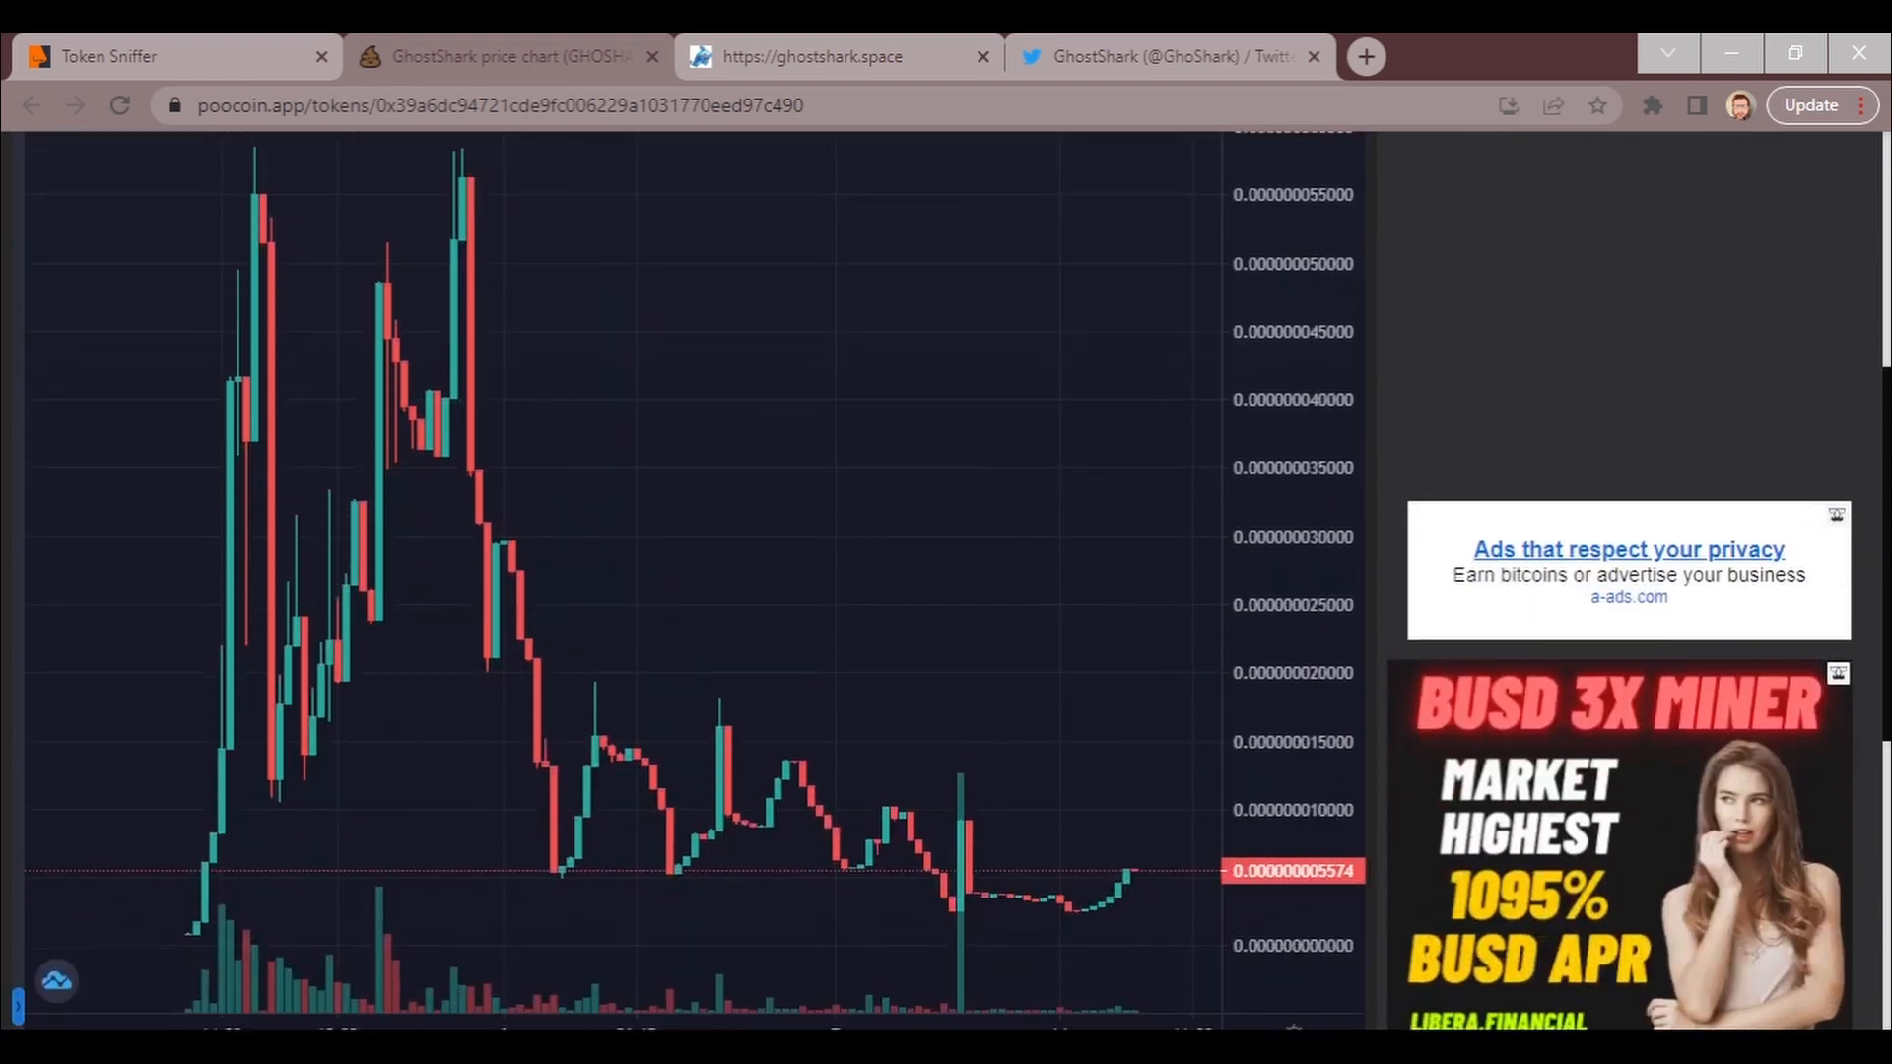
scroll(681, 665, "up", 2)
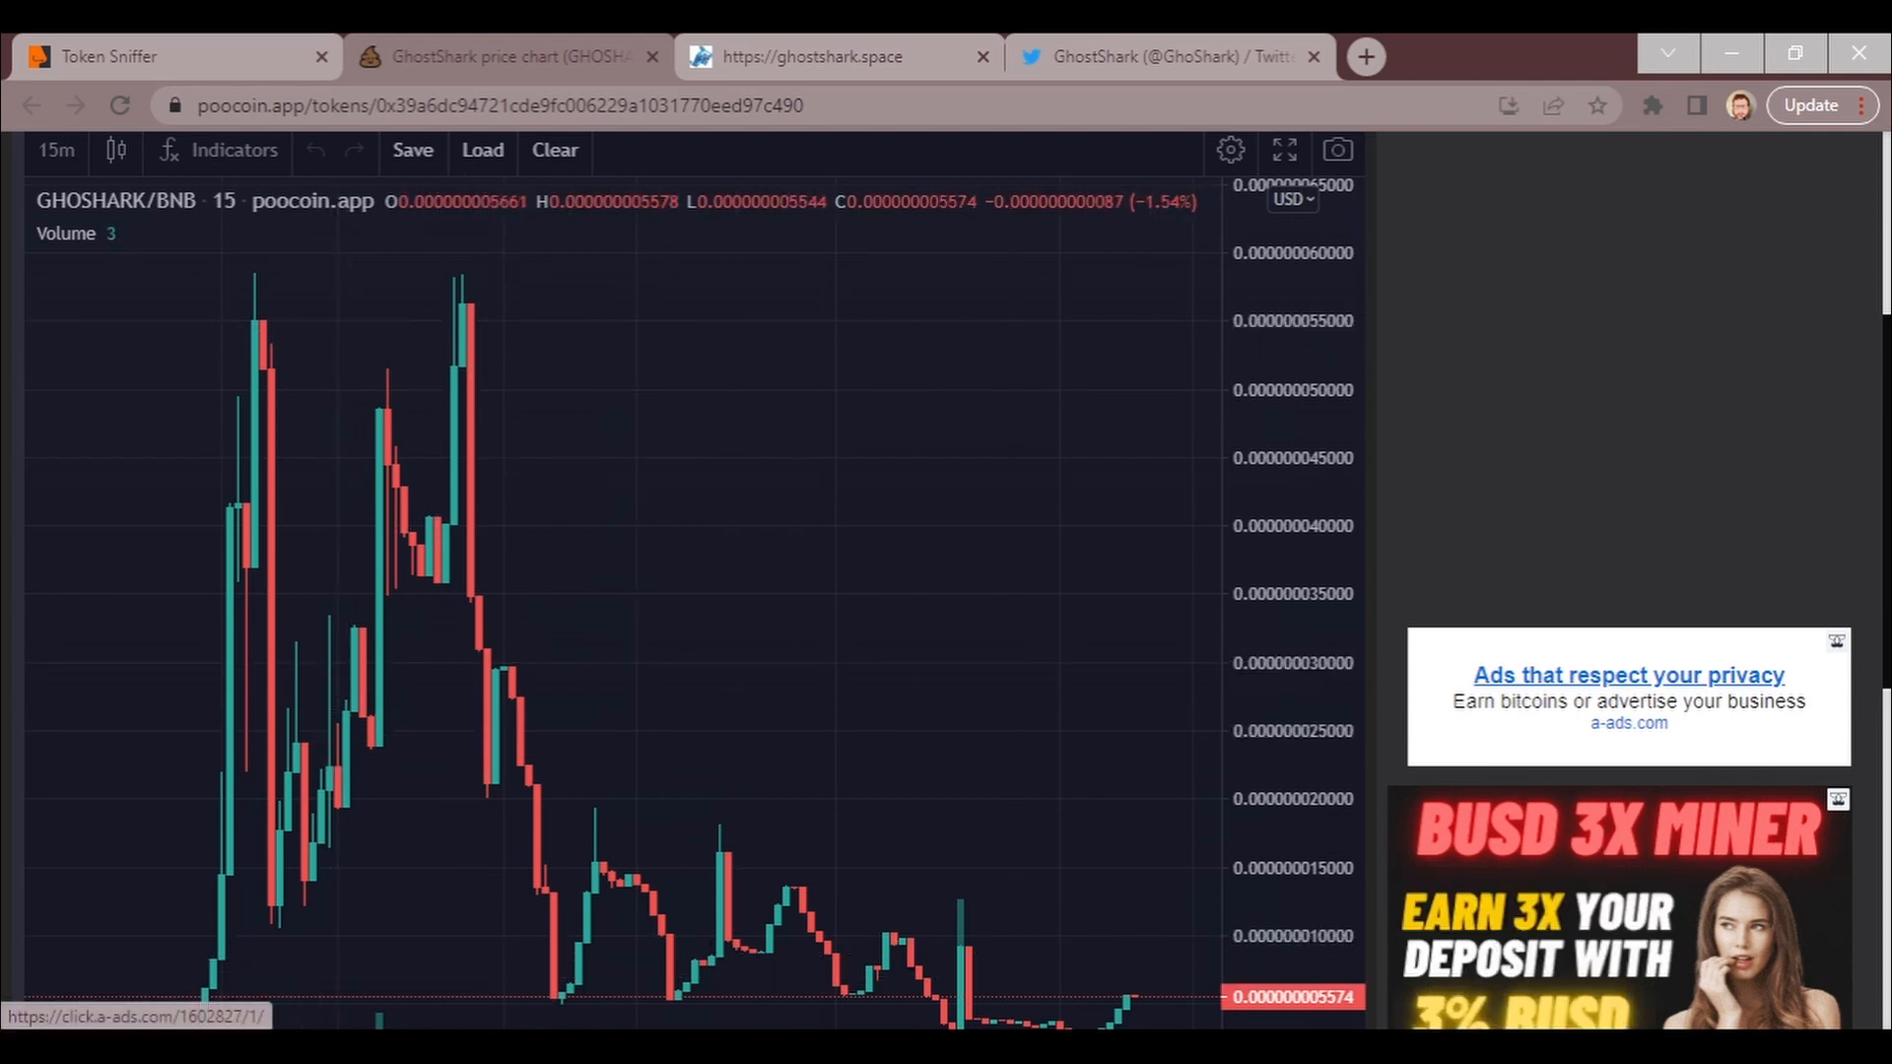
scroll(1509, 940, "down", 1)
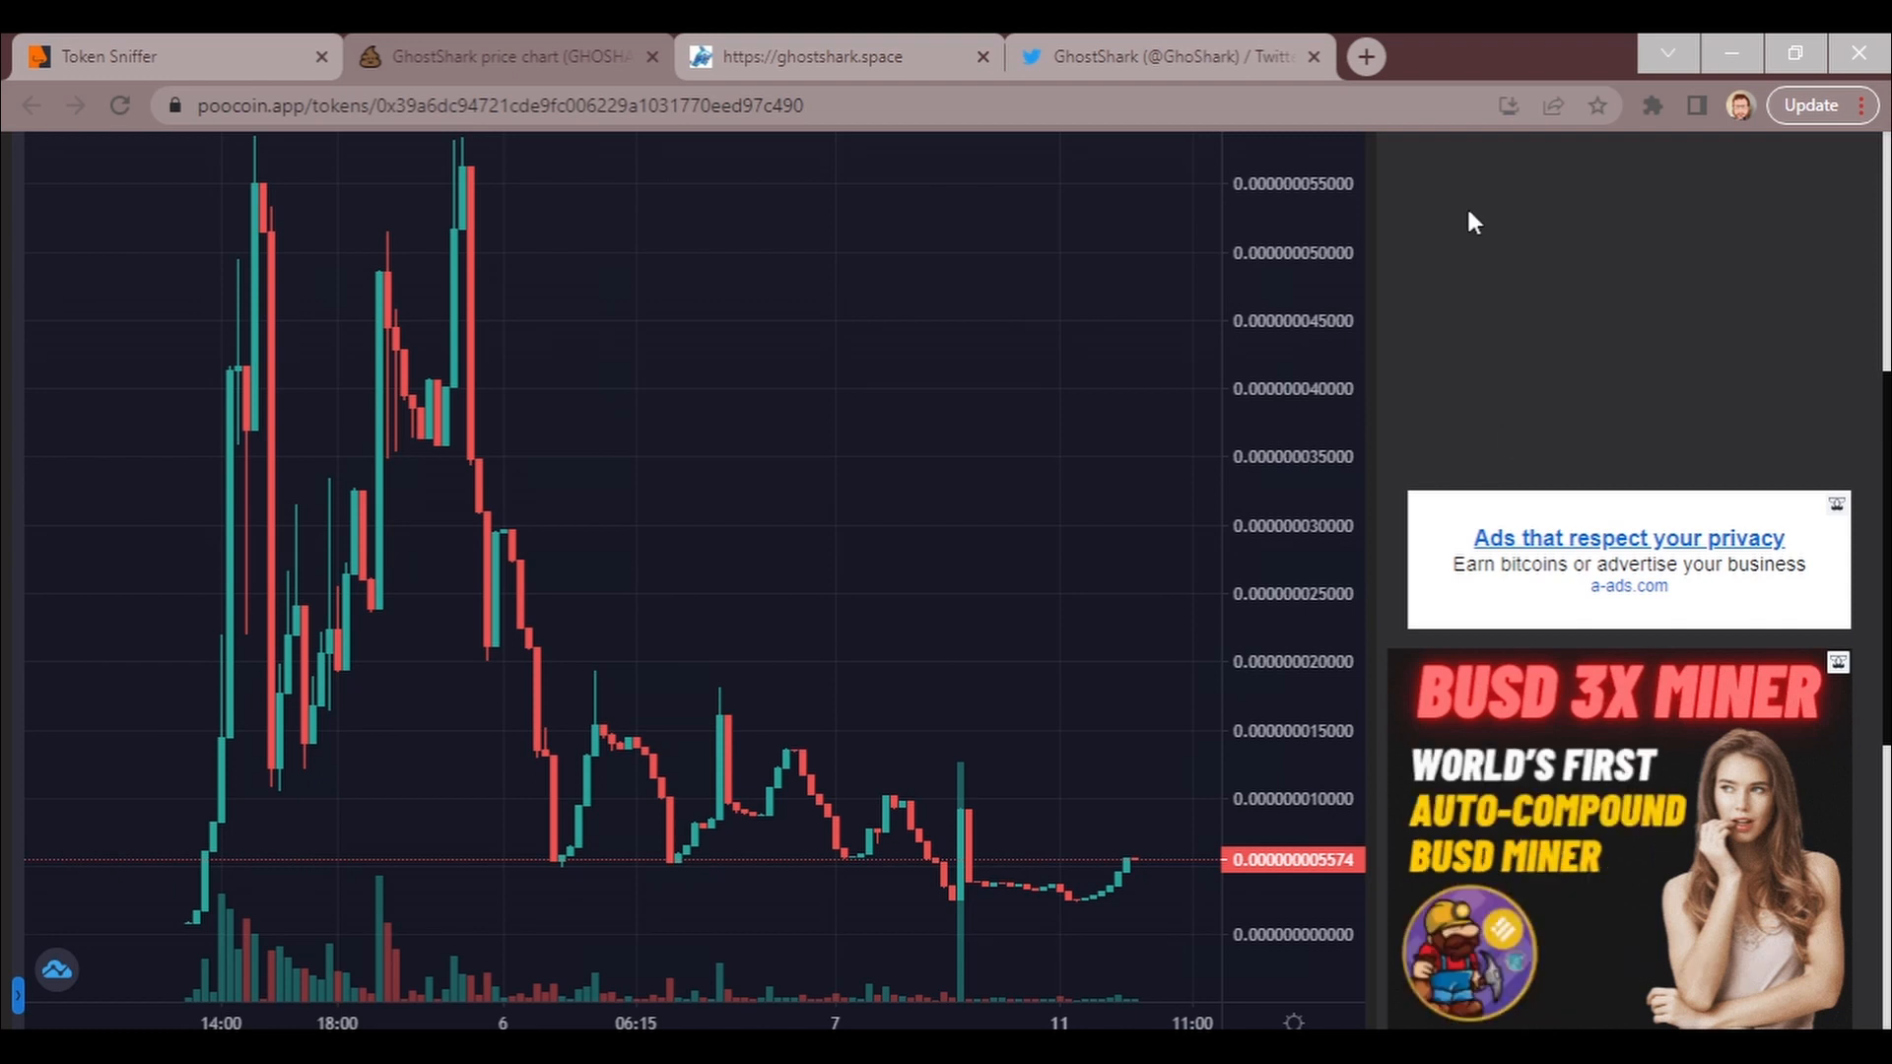
Switch to the ghostshark.space site to review its contract details and Vision statement.
left_click(816, 58)
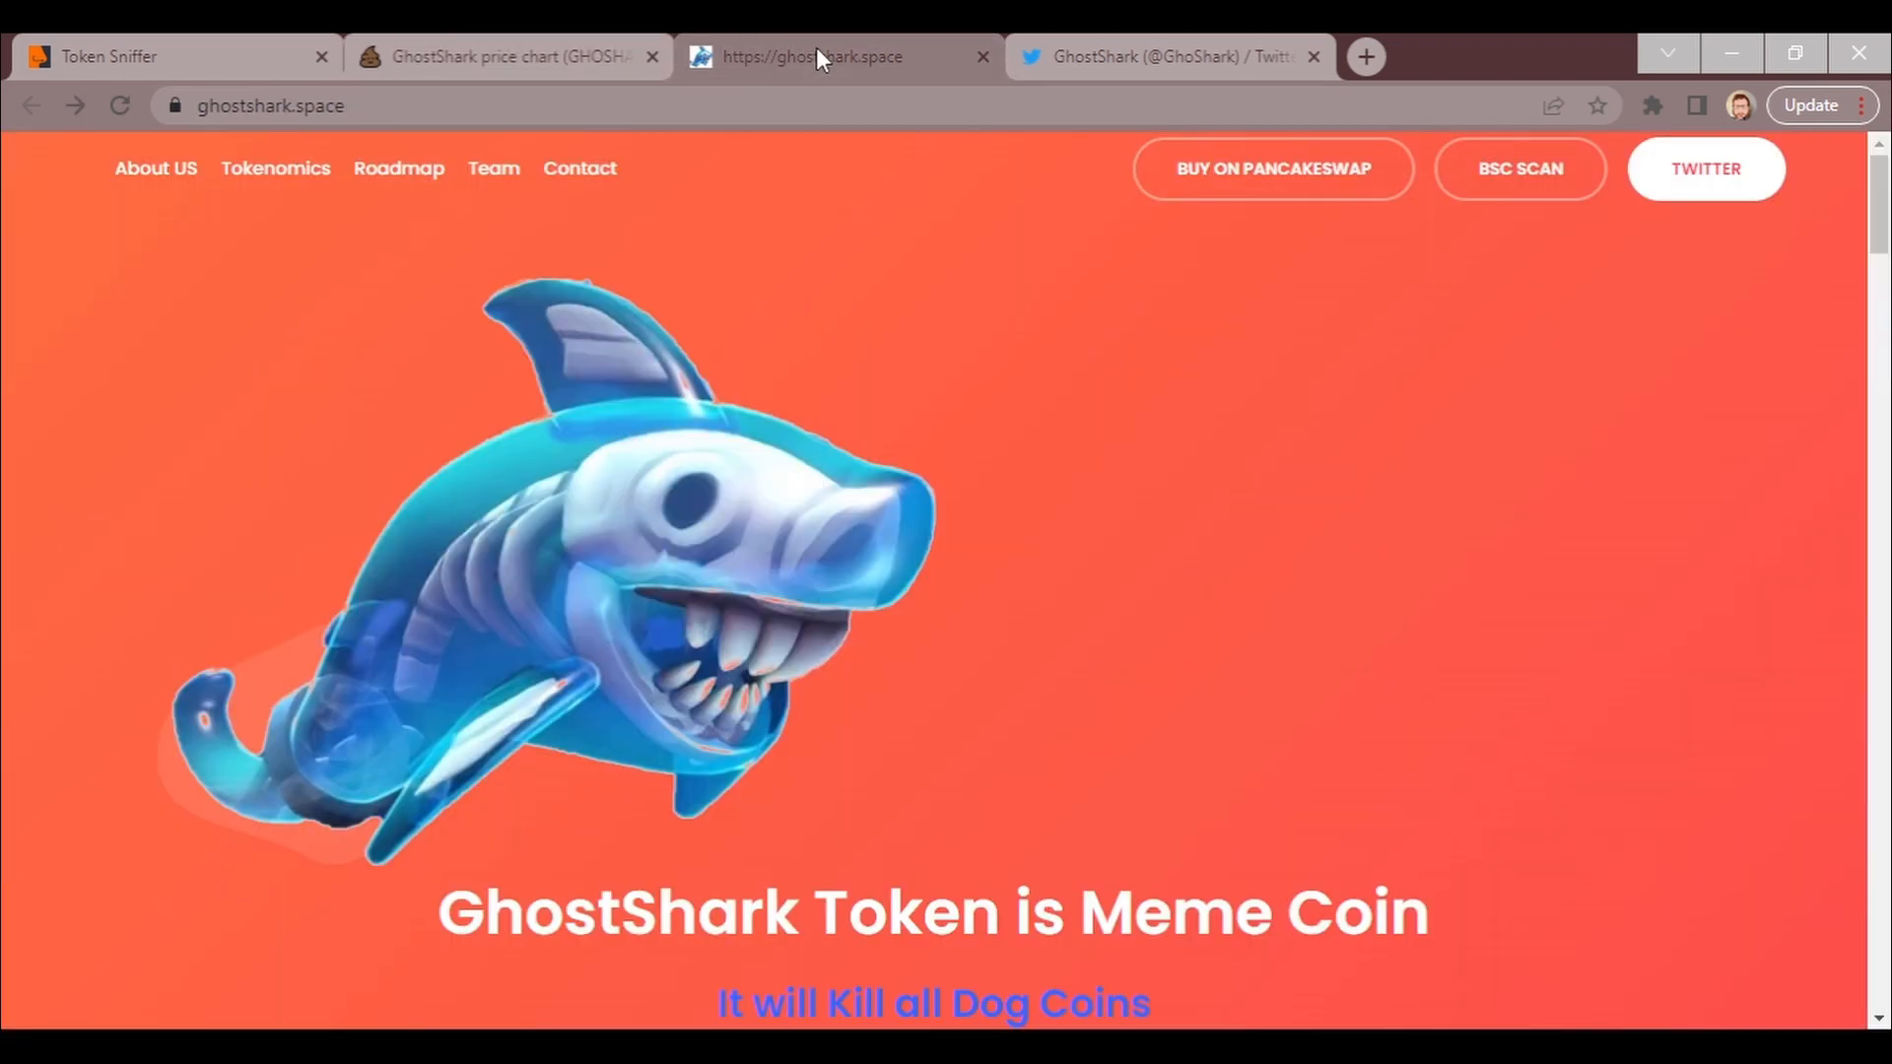
left_click_drag(1879, 208, 1880, 310)
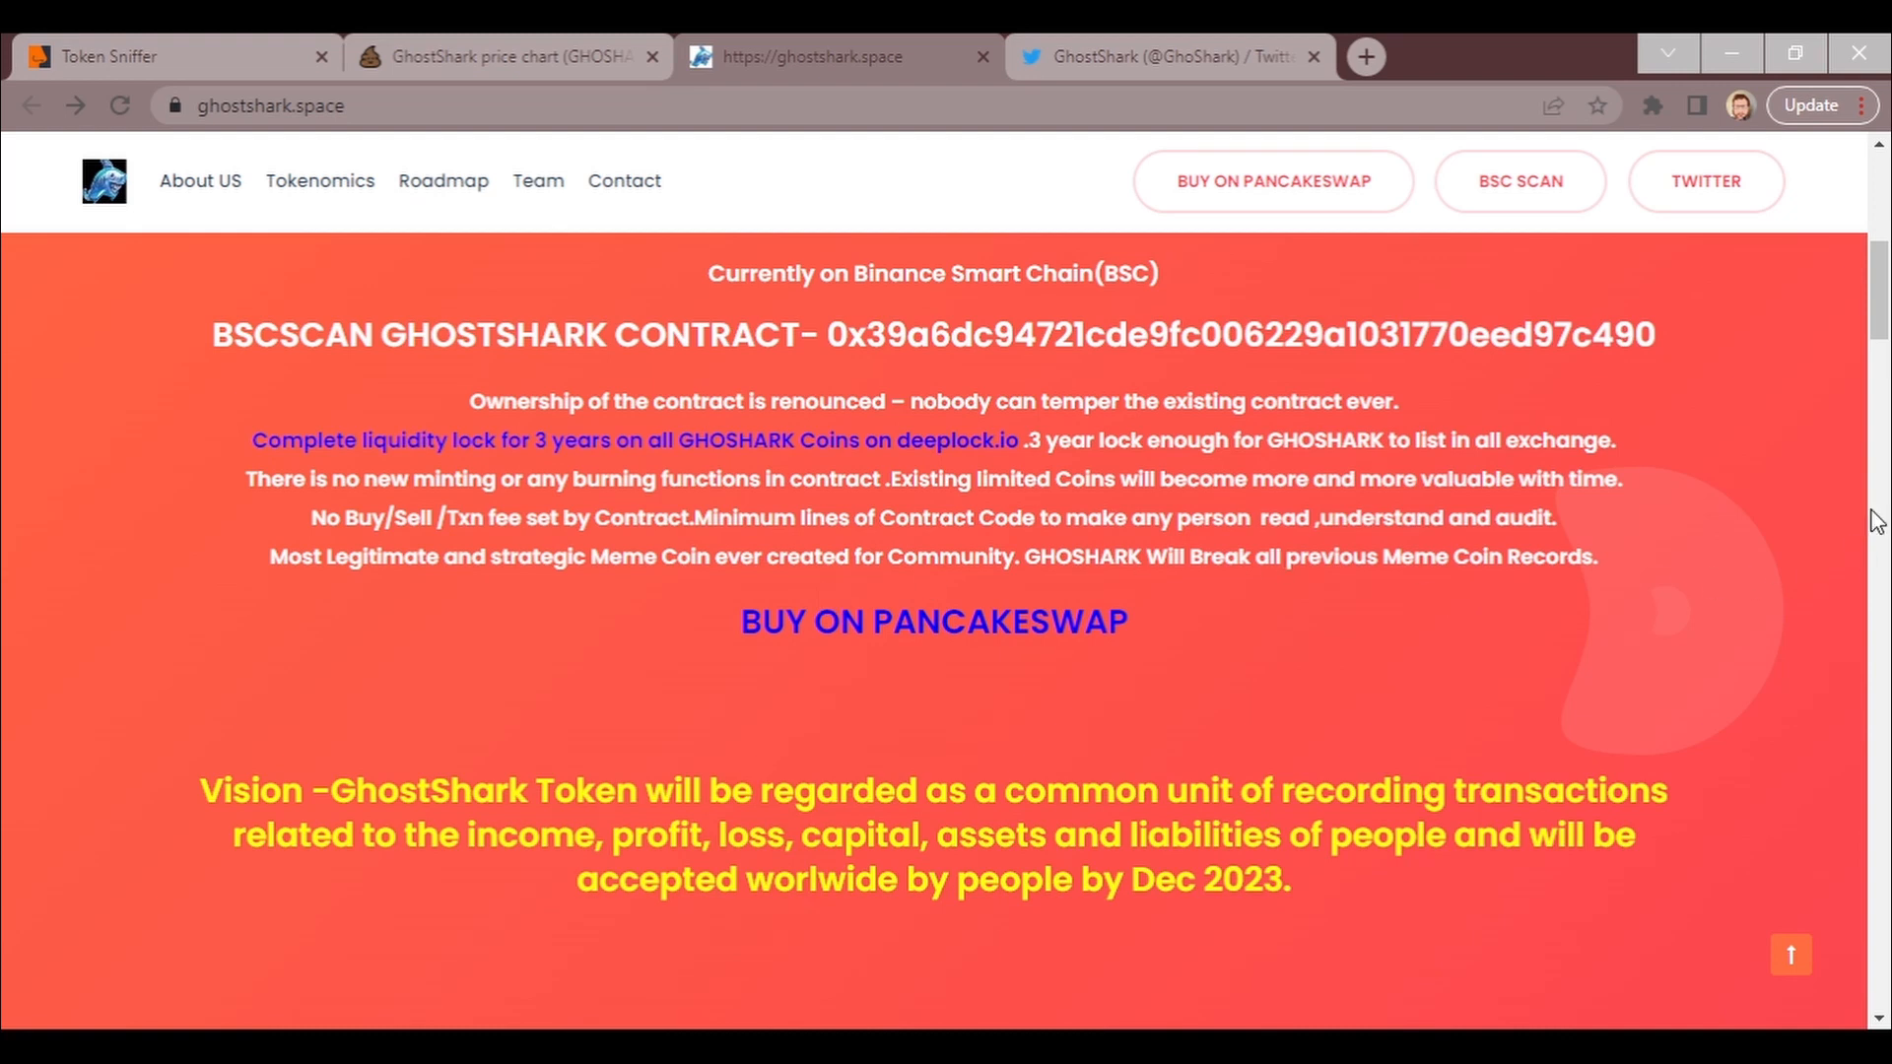
left_click_drag(1879, 290, 1879, 328)
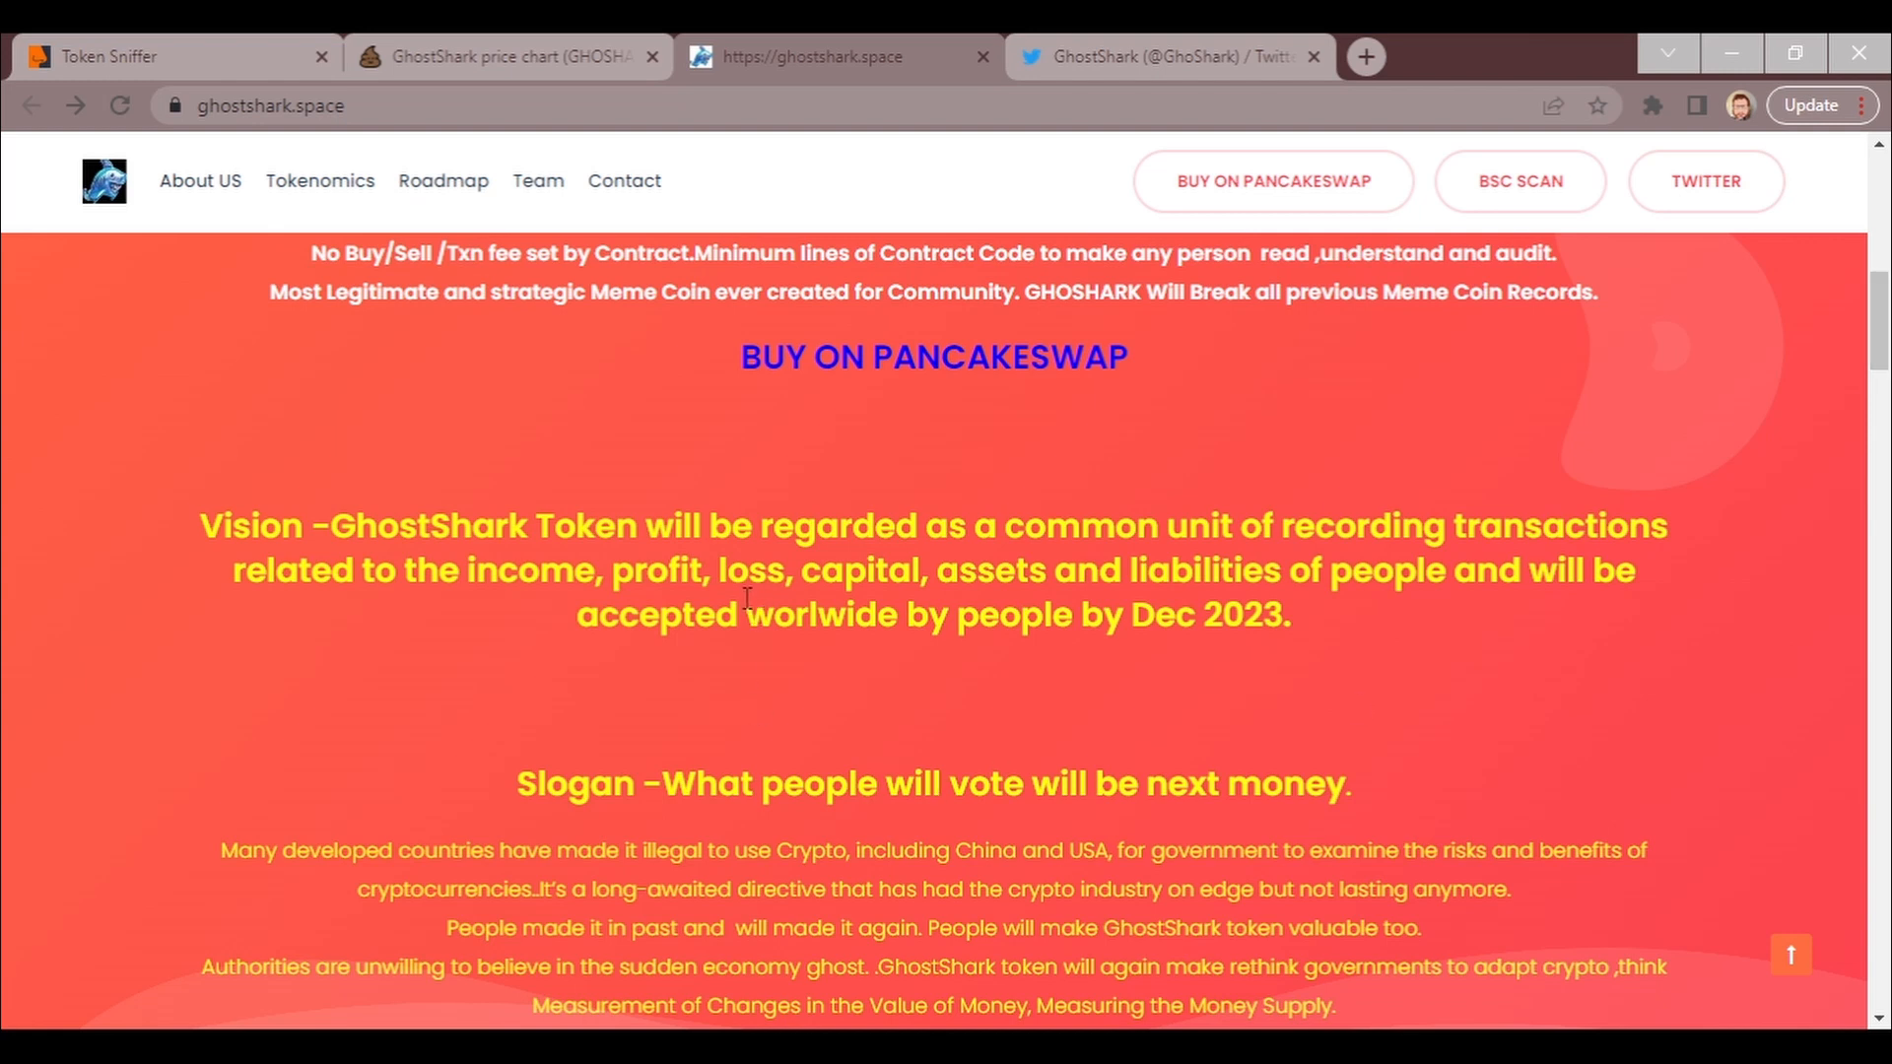
Highlight the misspelled word 'worlwide' in the Vision line.
left_click_drag(746, 601, 899, 633)
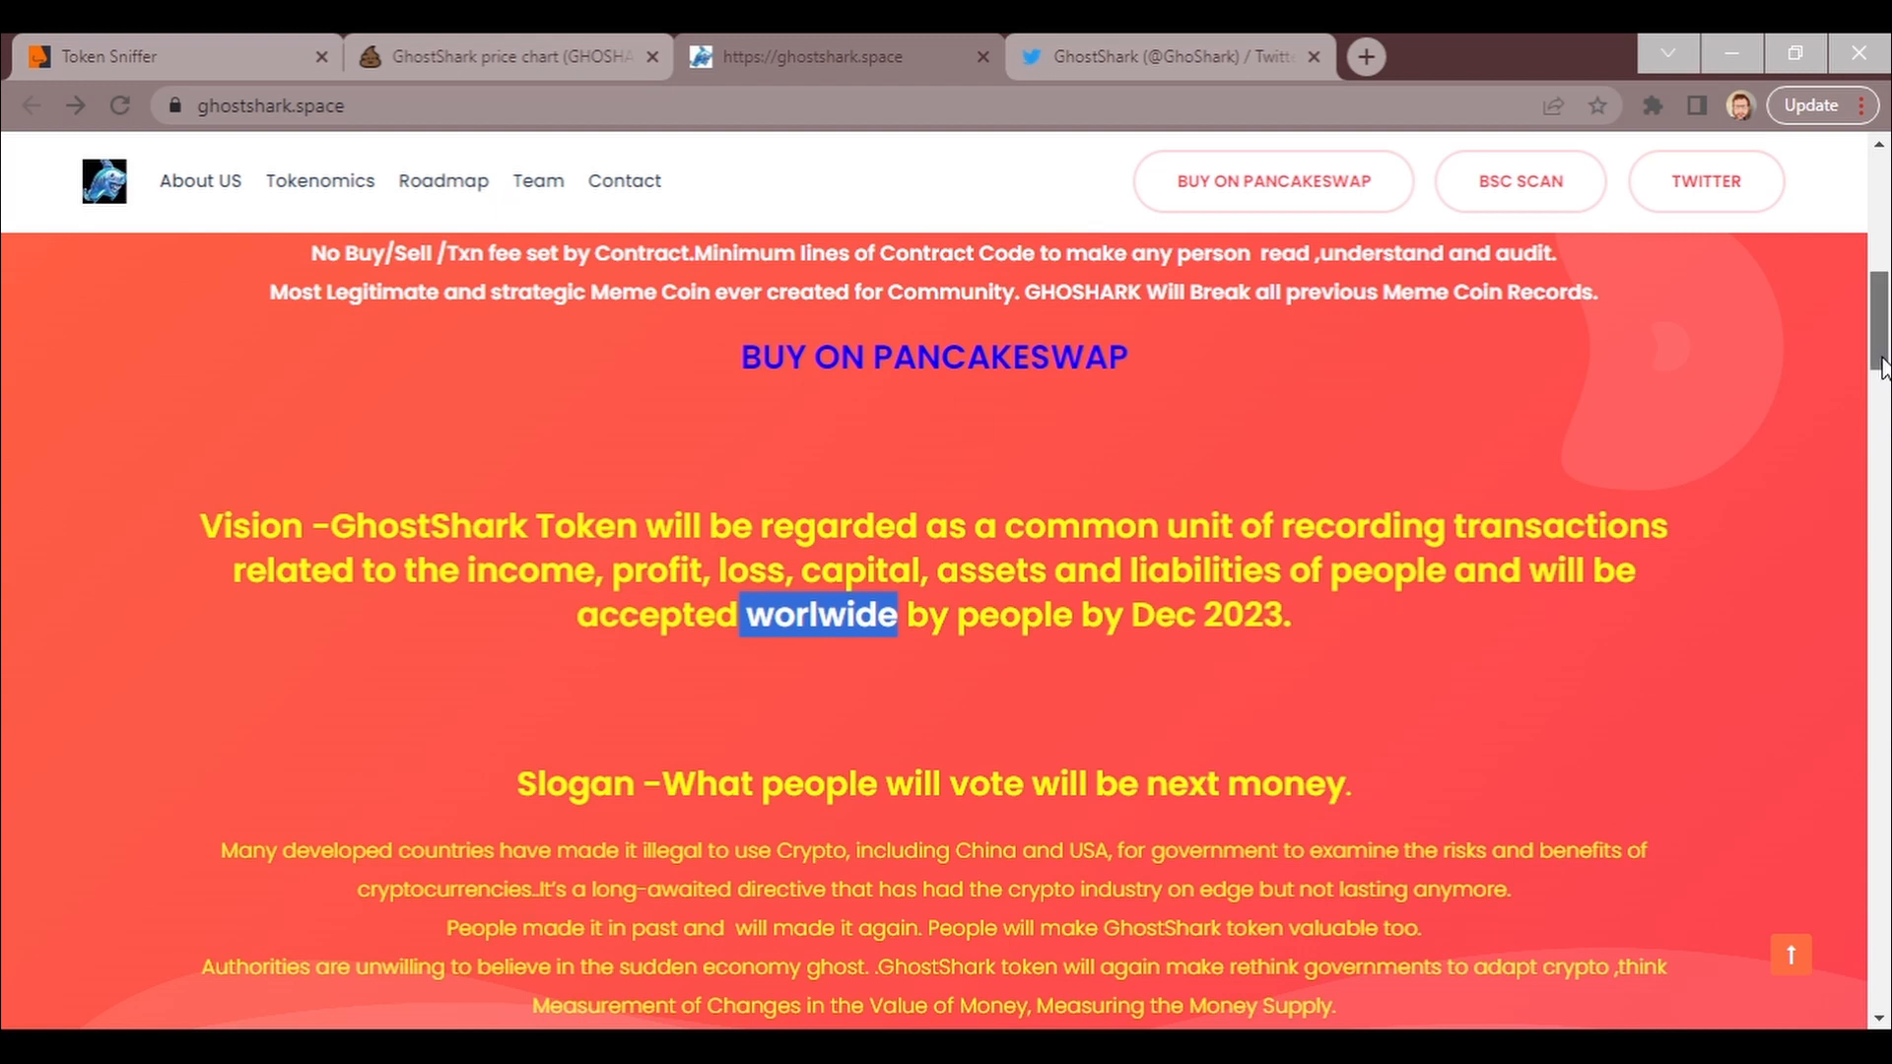
left_click_drag(1883, 340, 1882, 403)
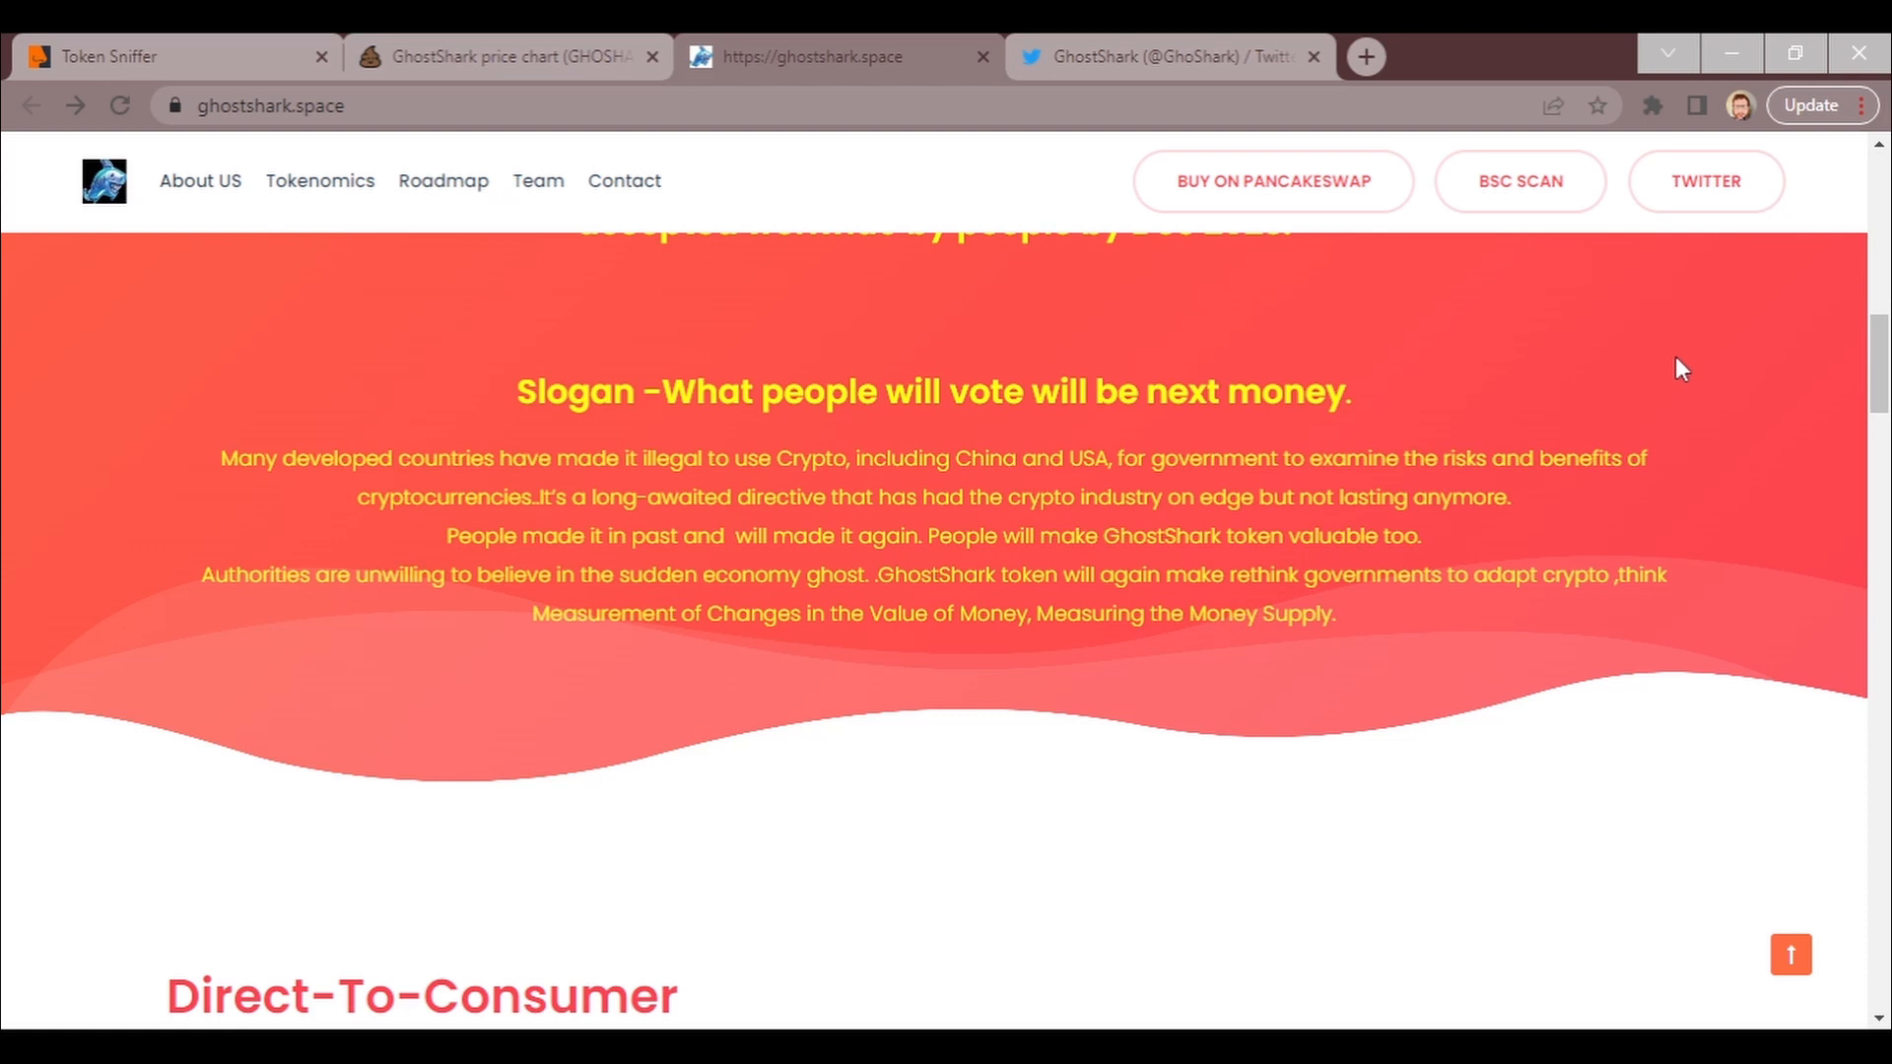
left_click_drag(1879, 369, 1880, 481)
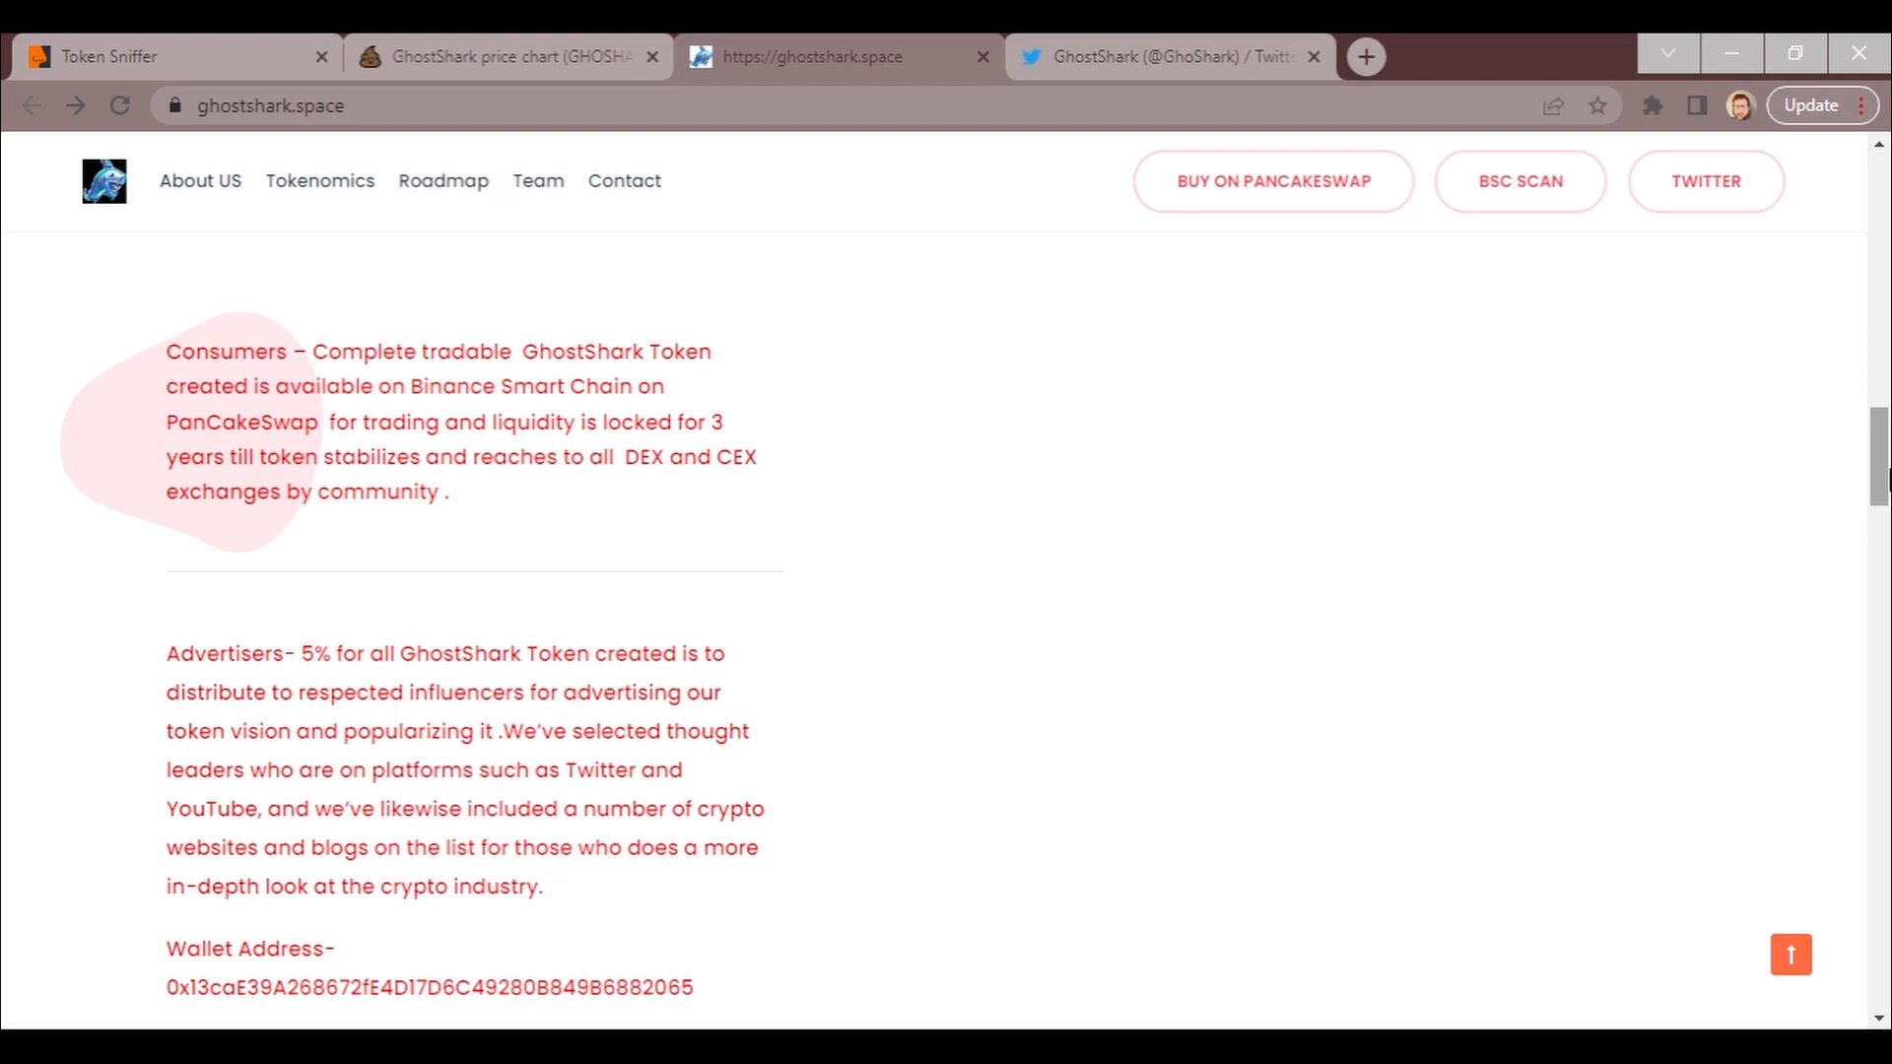
left_click_drag(1879, 467, 1878, 497)
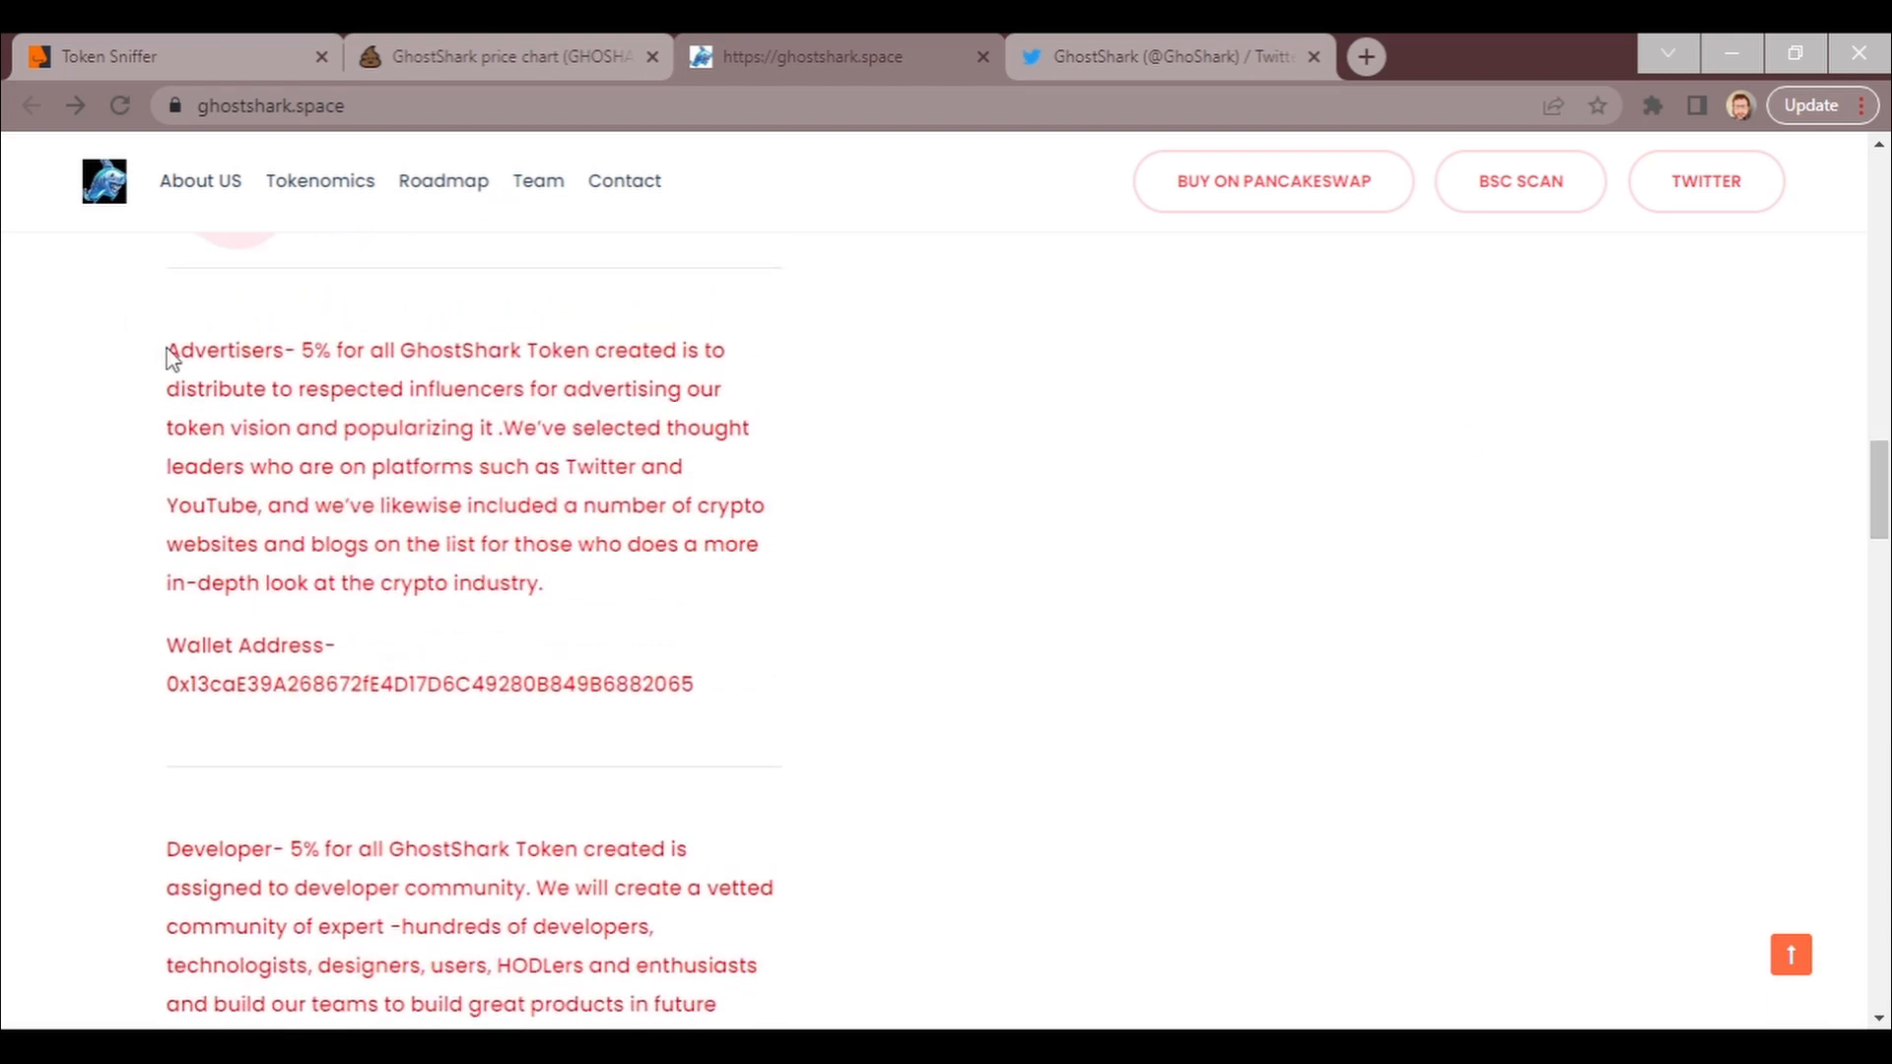
Highlight the Advertisers 5% allocation text and its wallet address, then clear the selection.
mouse_move(167, 351)
left_mouse_down()
mouse_move(403, 376)
mouse_move(330, 346)
left_mouse_up()
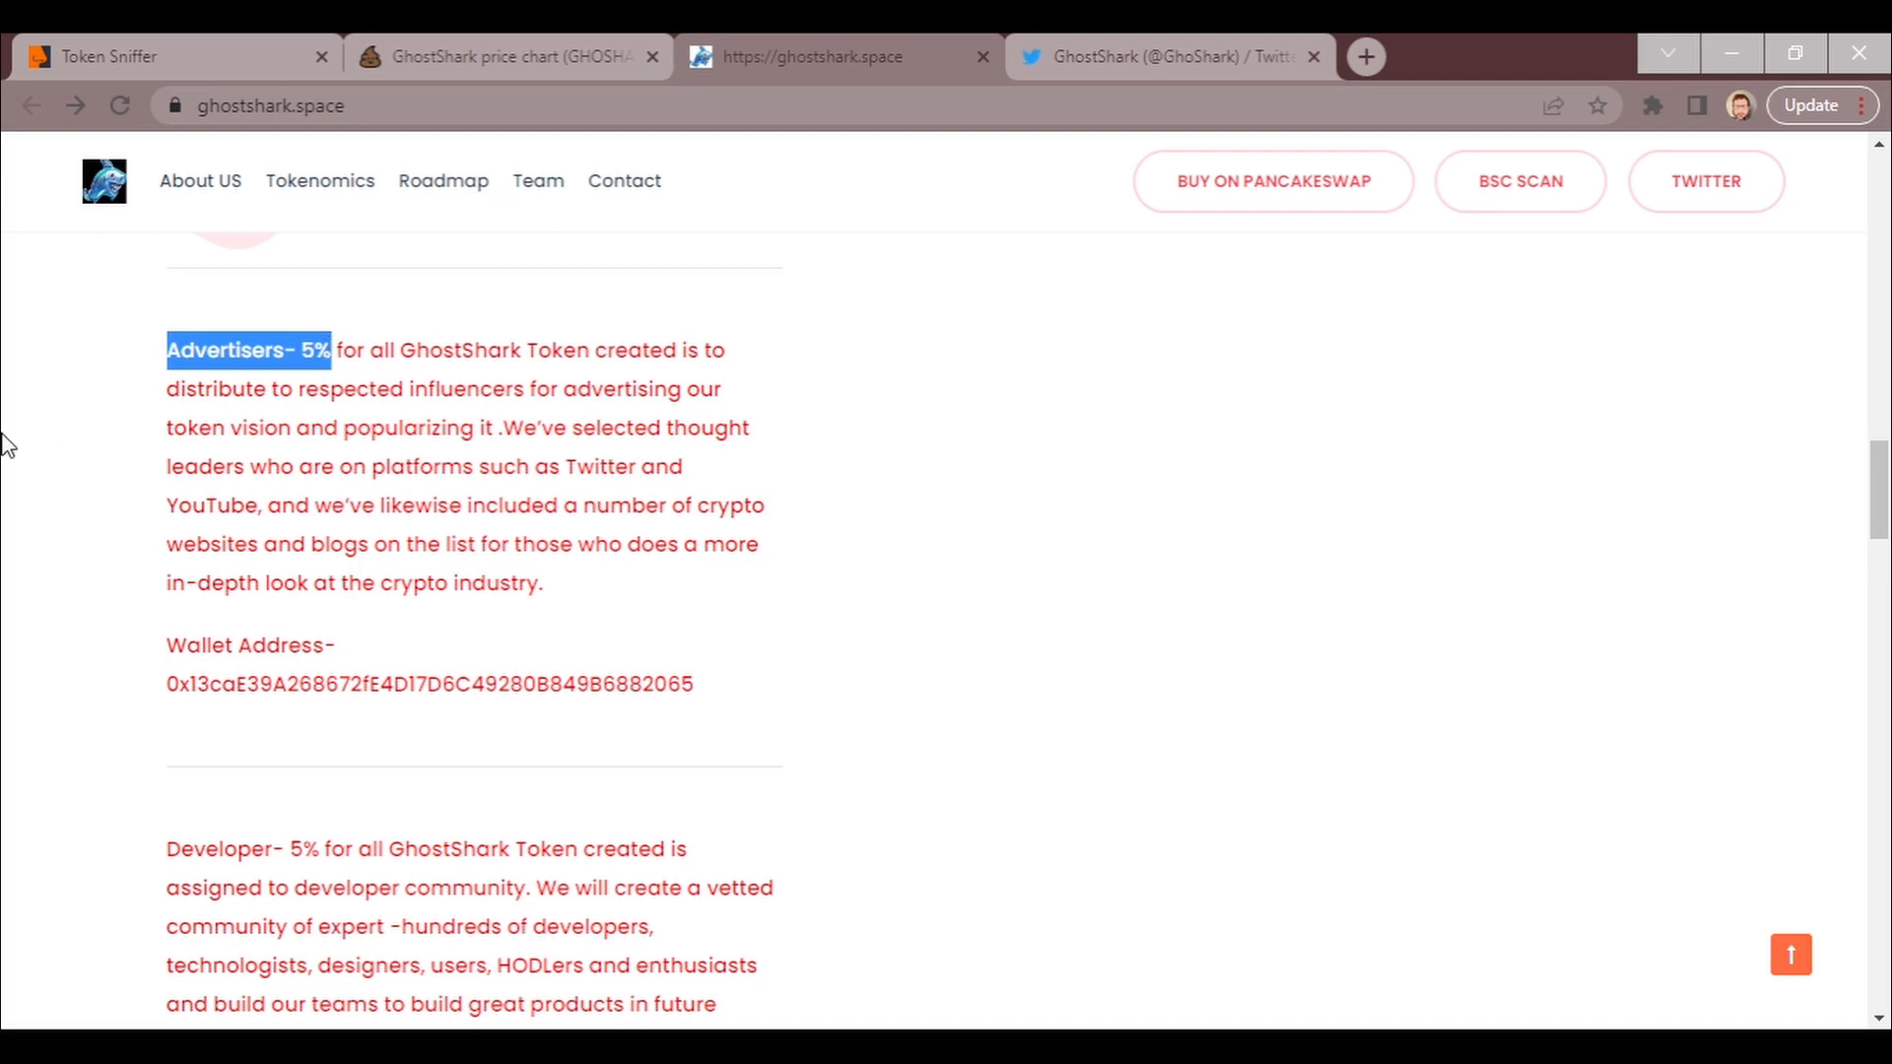
left_click(157, 693)
left_click_drag(162, 684, 704, 707)
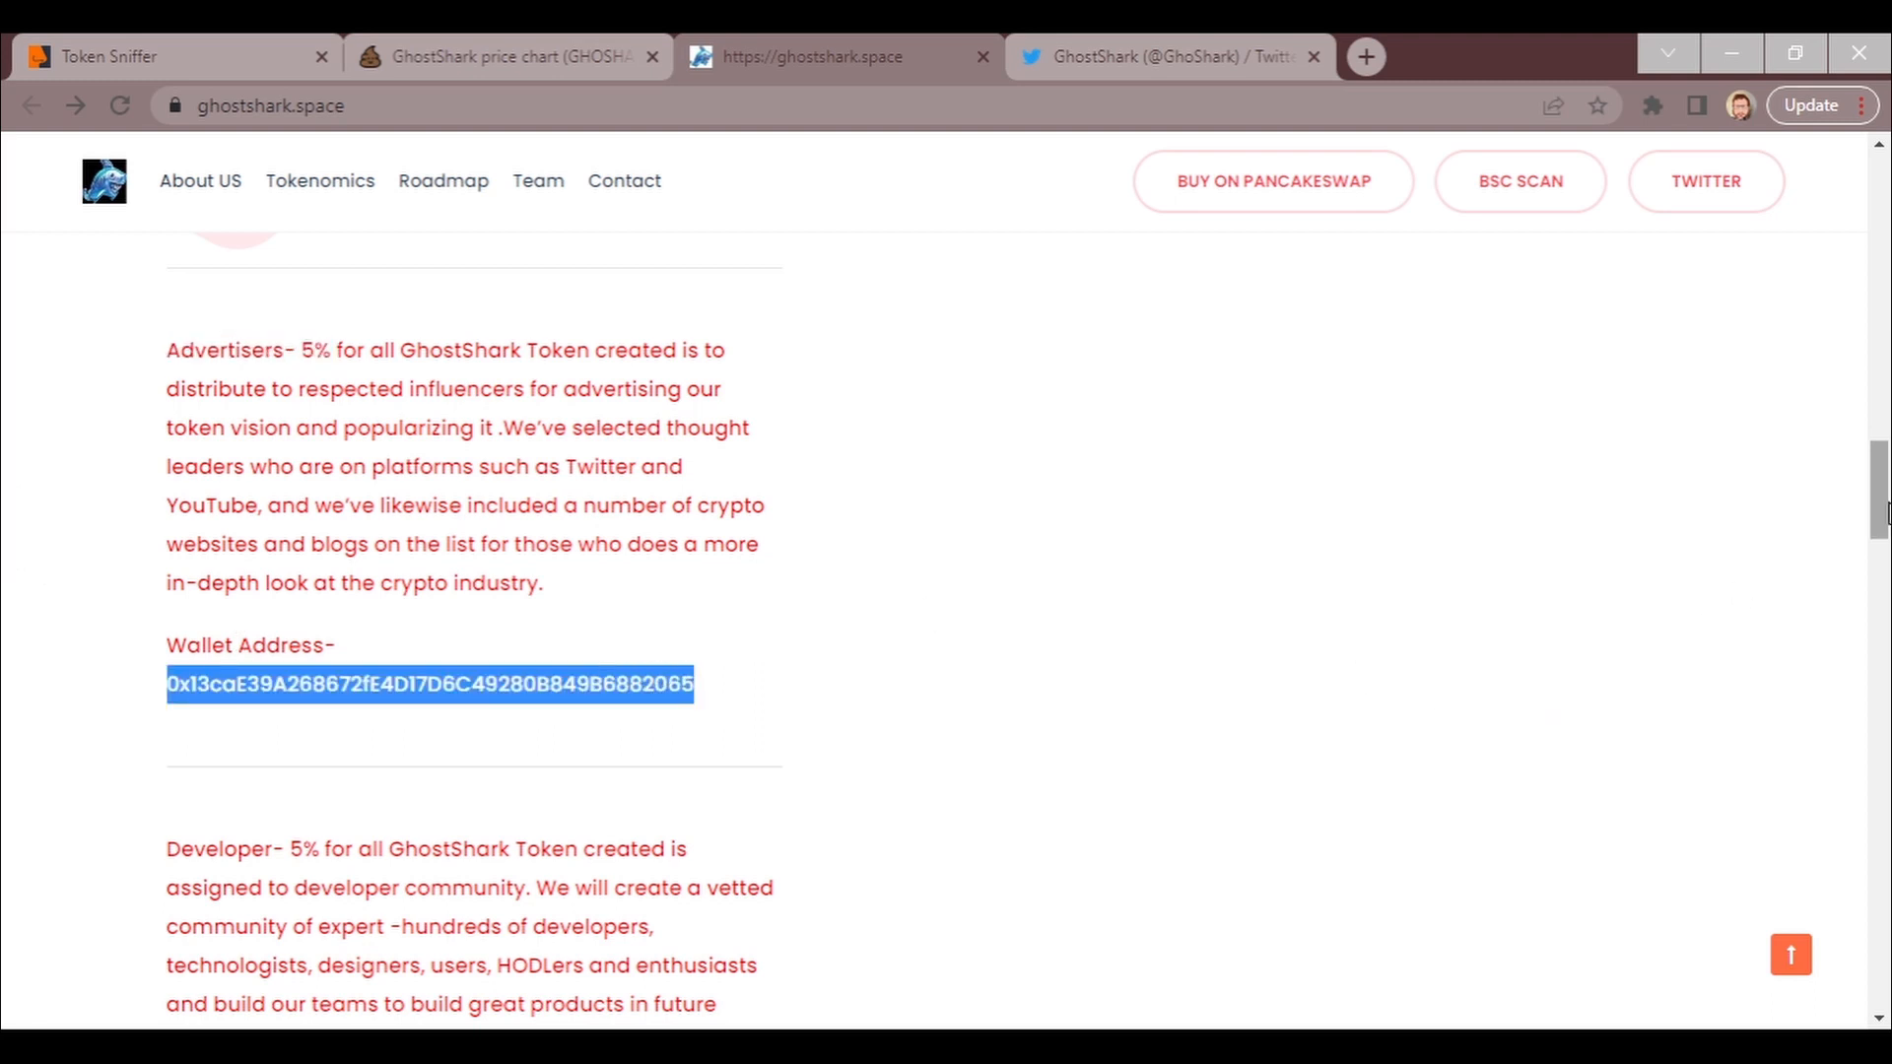
left_click_drag(1877, 510, 1878, 543)
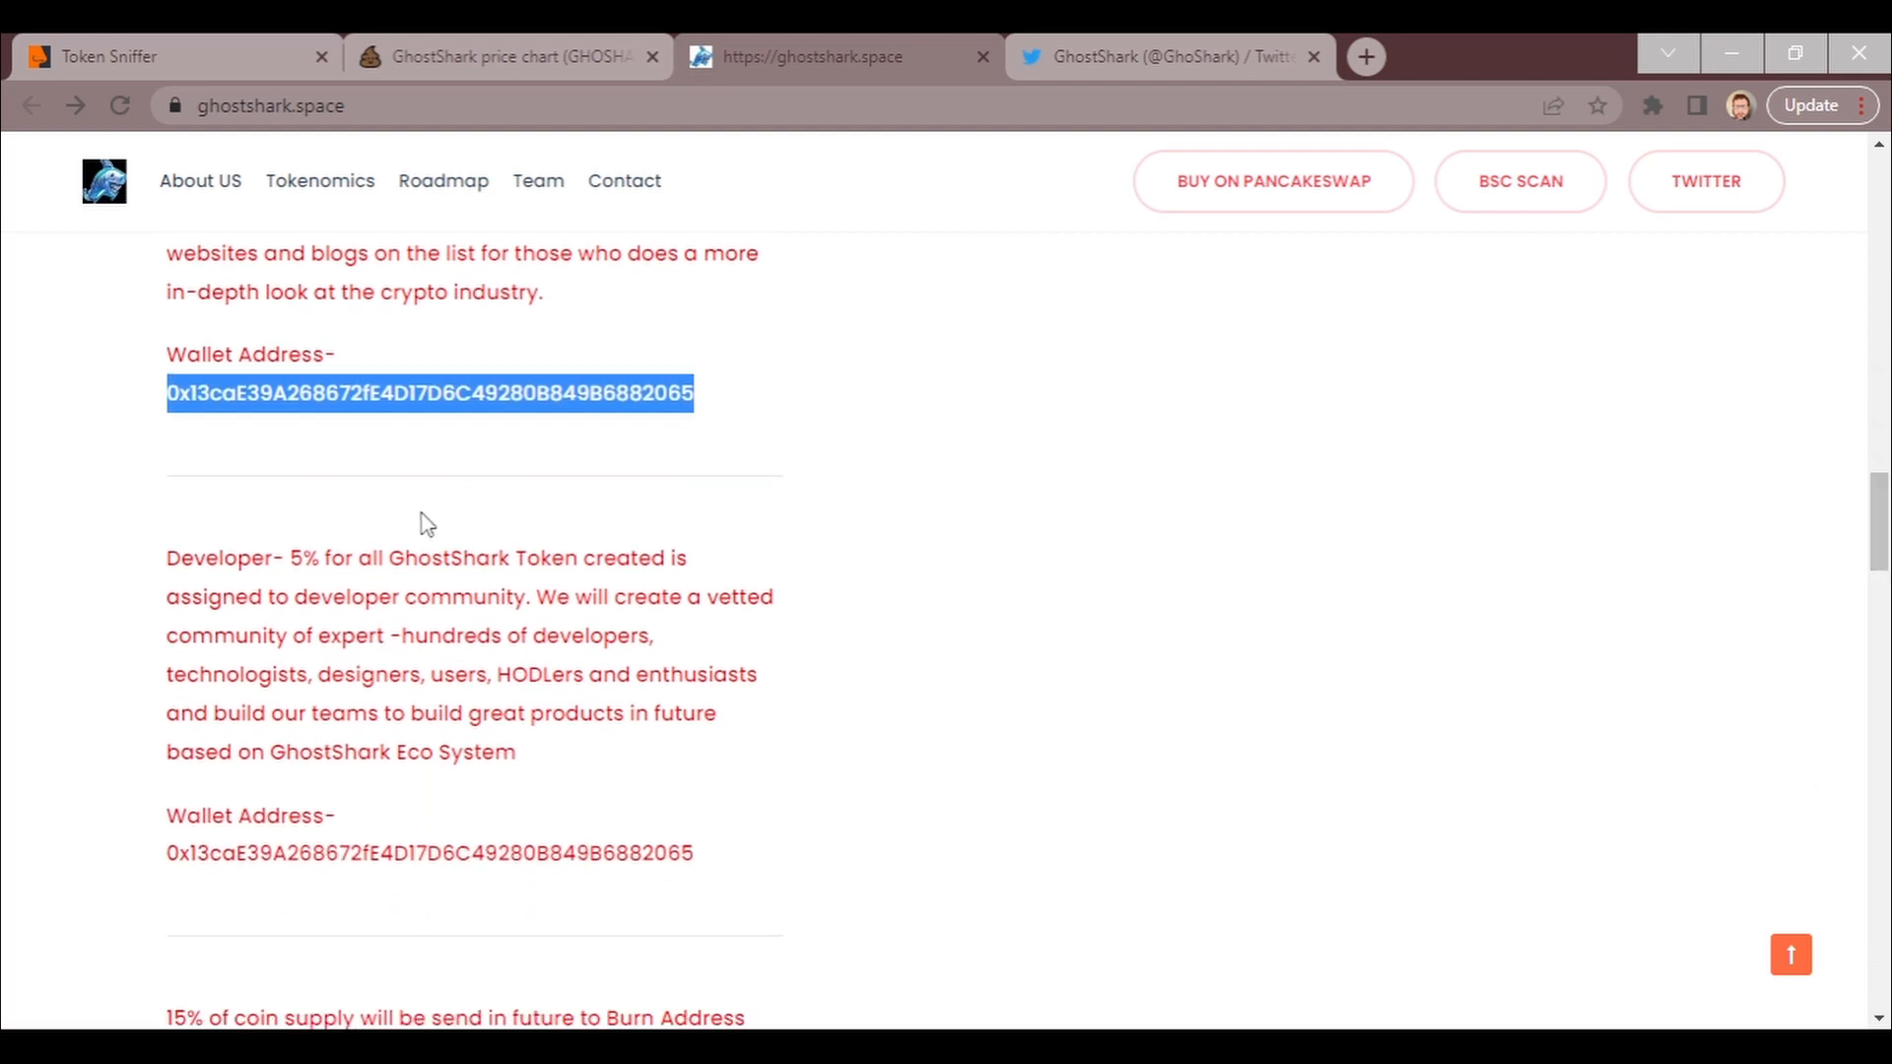
left_click(416, 552)
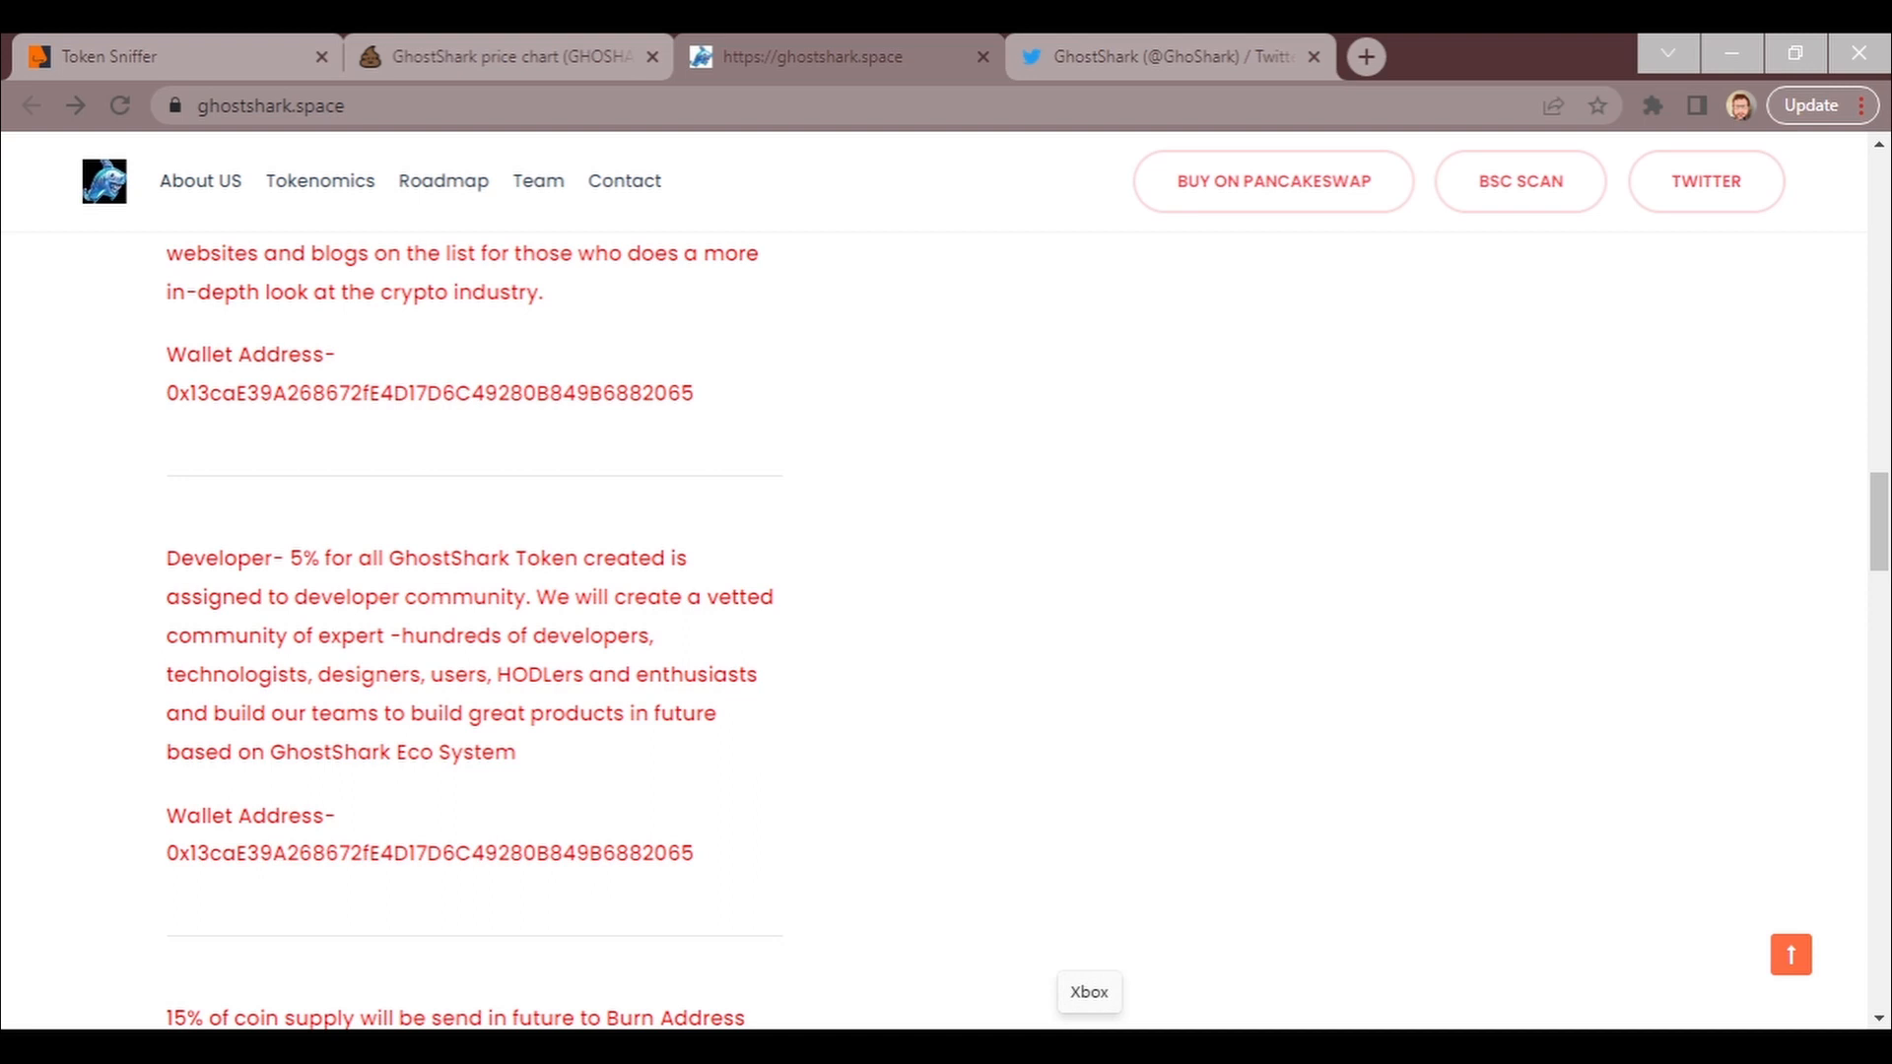
scroll(946, 591, "down", 1)
scroll(946, 591, "down", 1)
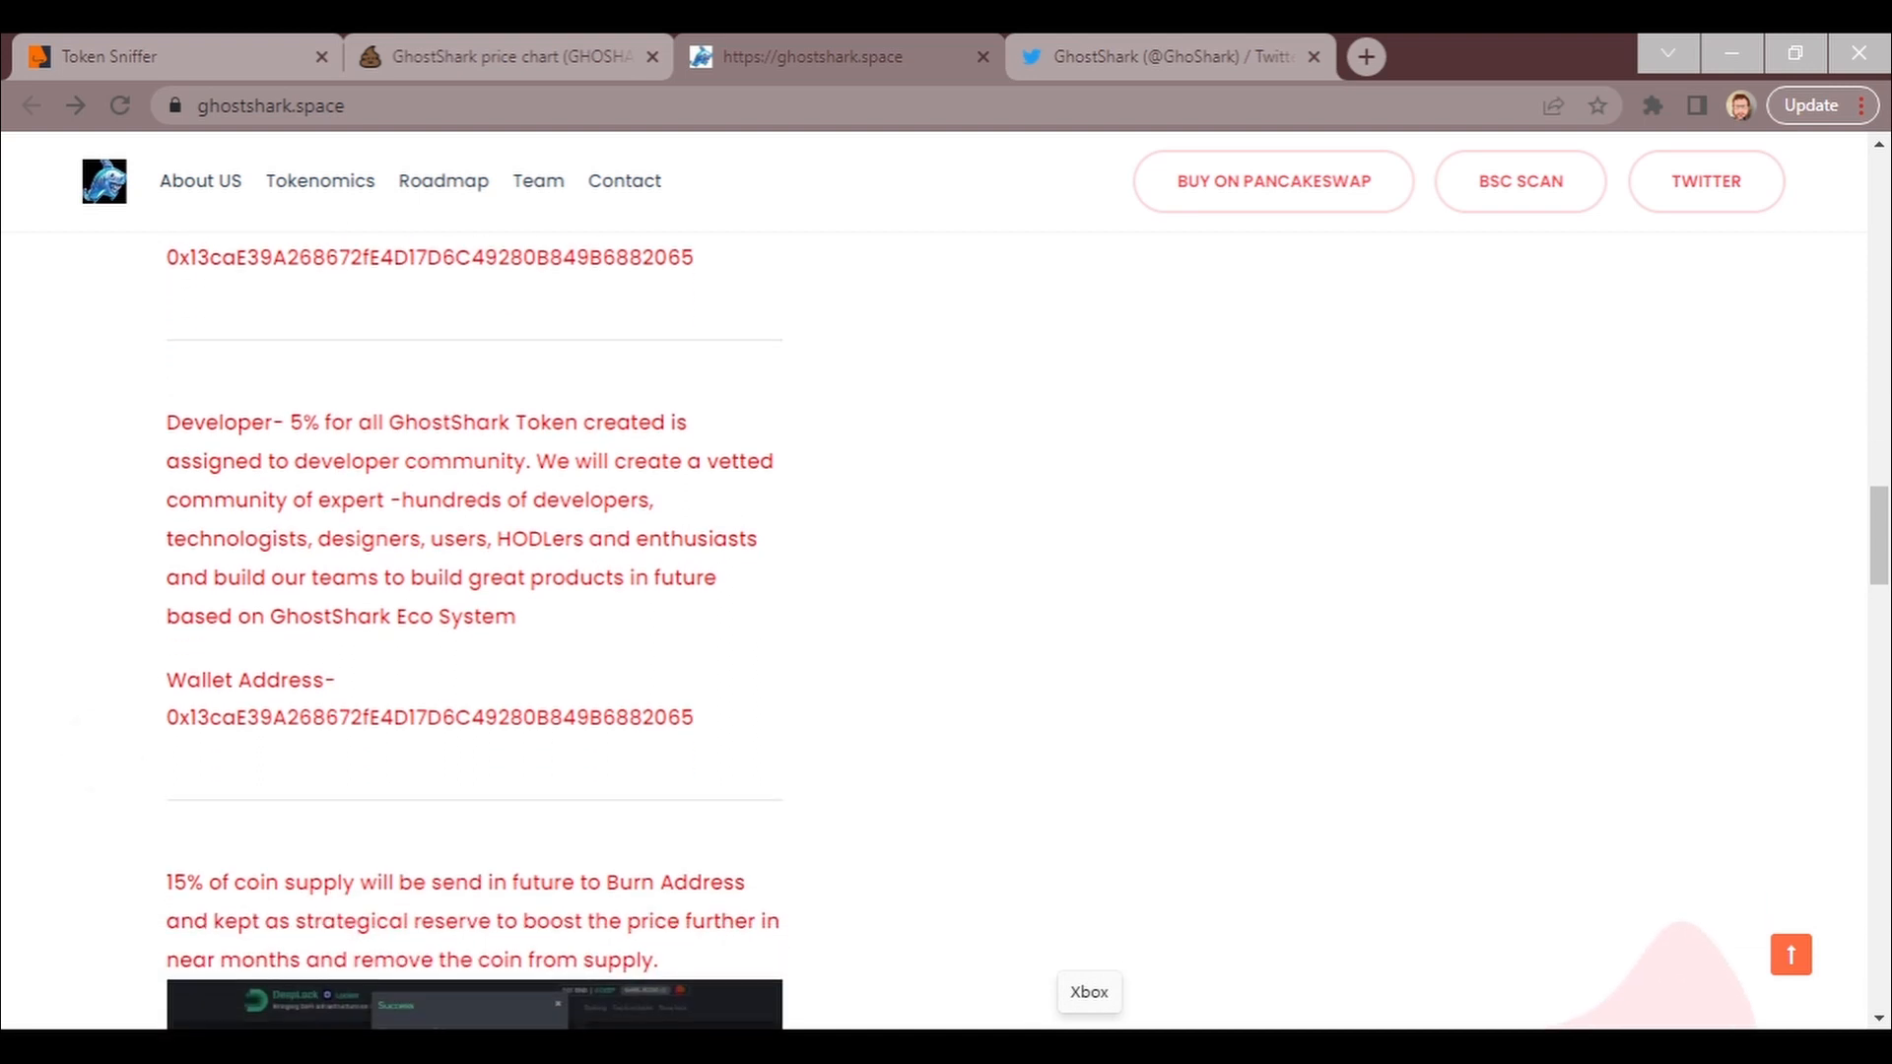
scroll(946, 593, "down", 1)
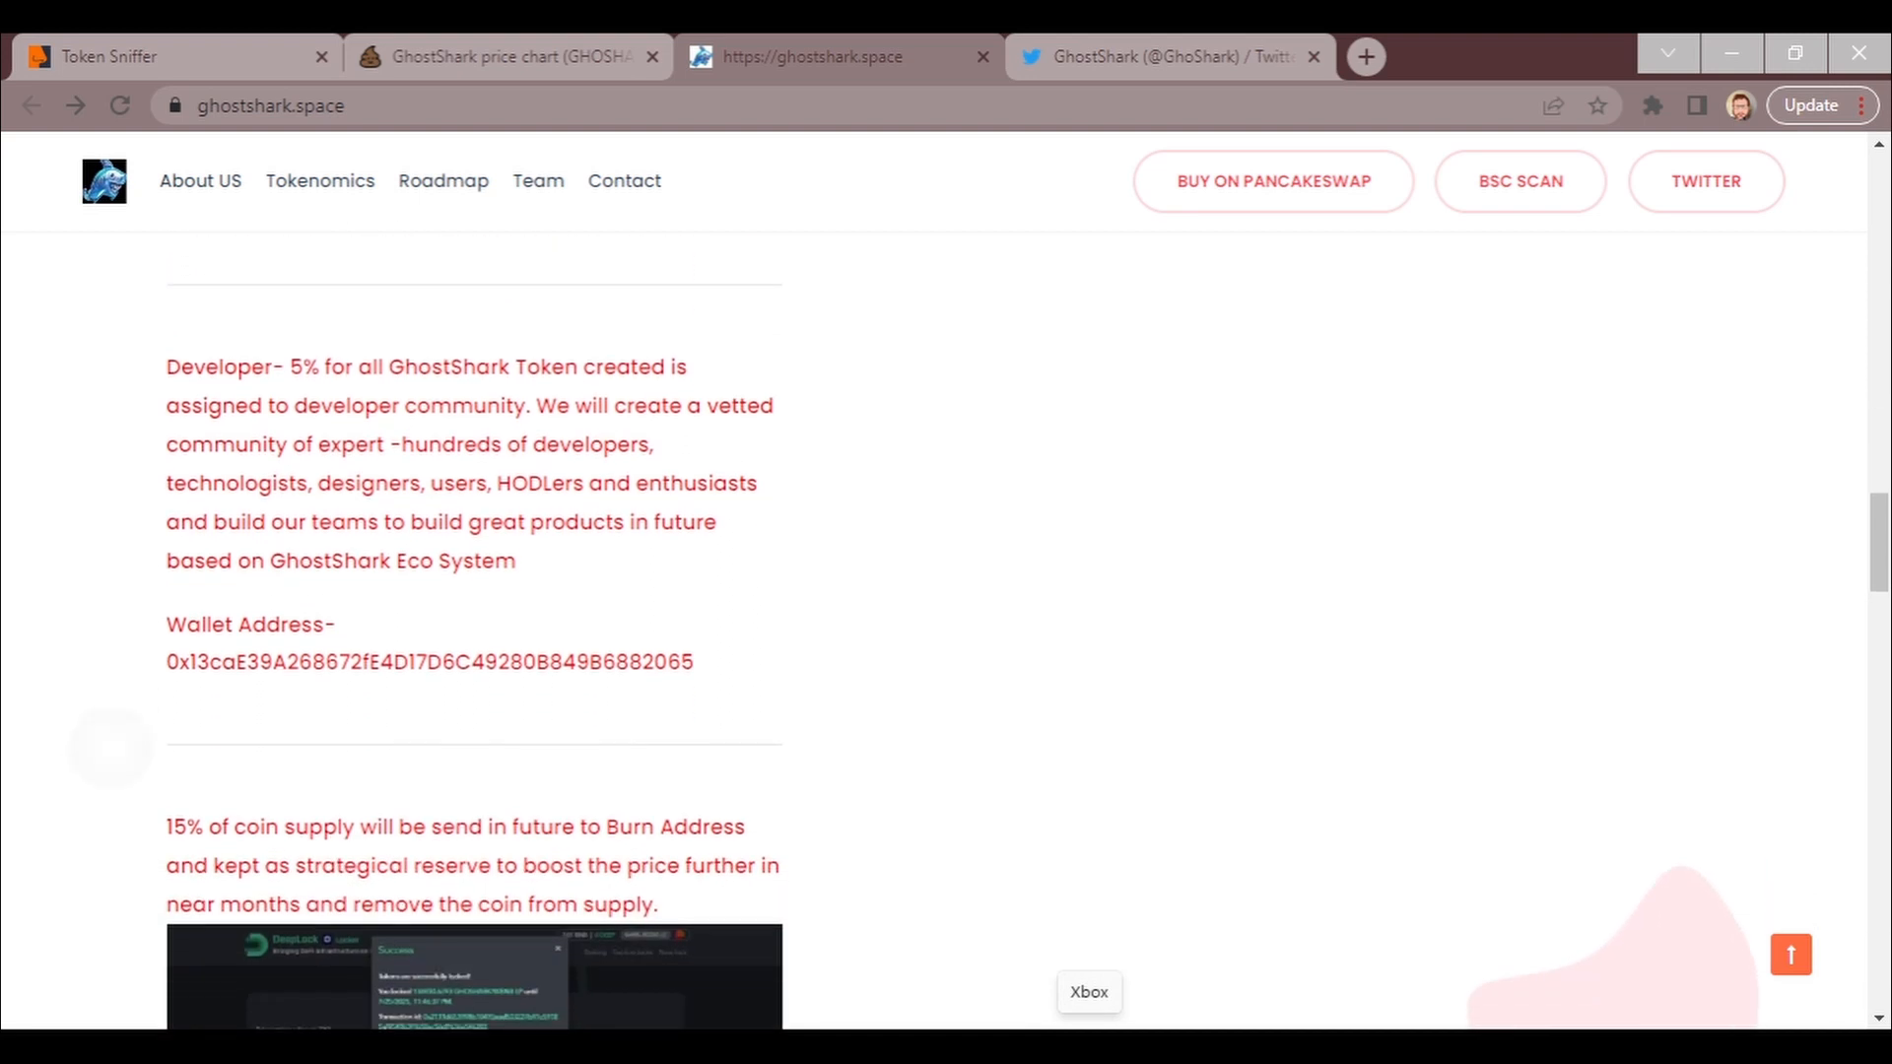
scroll(947, 592, "down", 1)
scroll(948, 593, "down", 1)
scroll(947, 592, "down", 1)
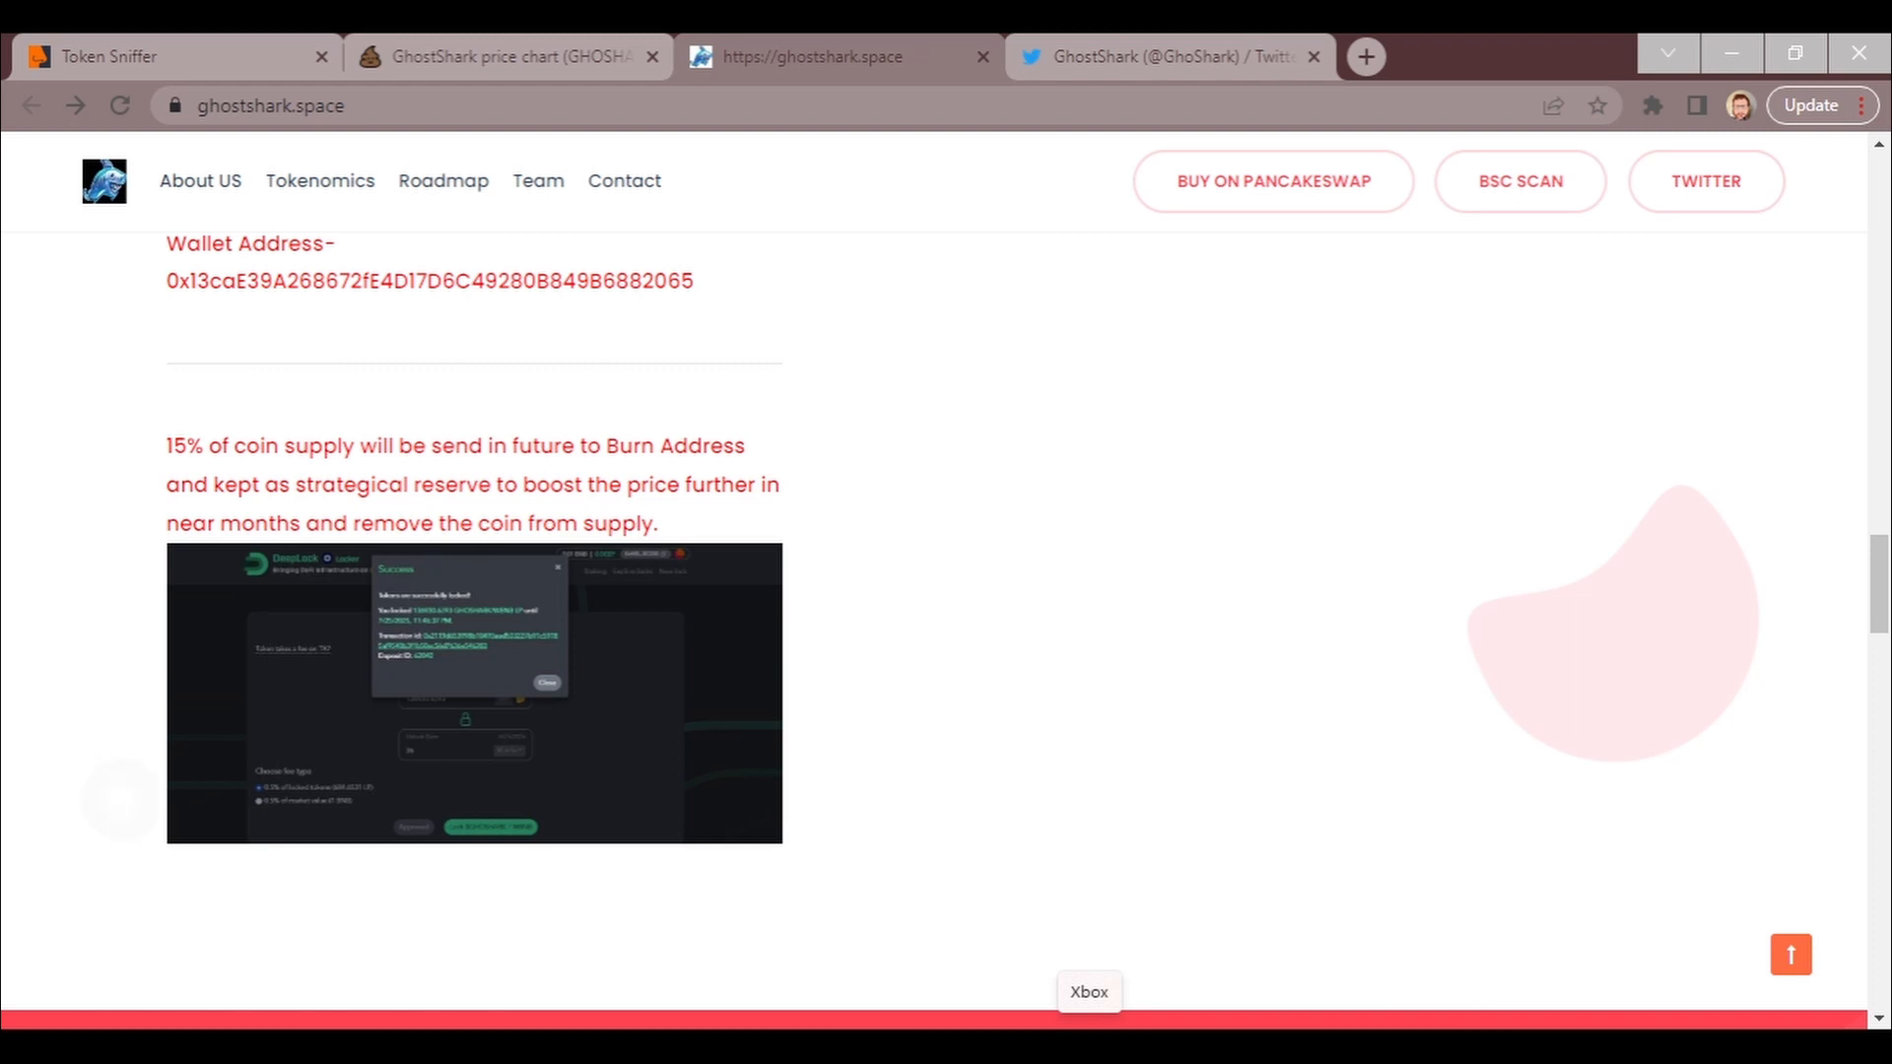
scroll(946, 591, "down", 1)
scroll(946, 593, "down", 1)
scroll(947, 592, "down", 1)
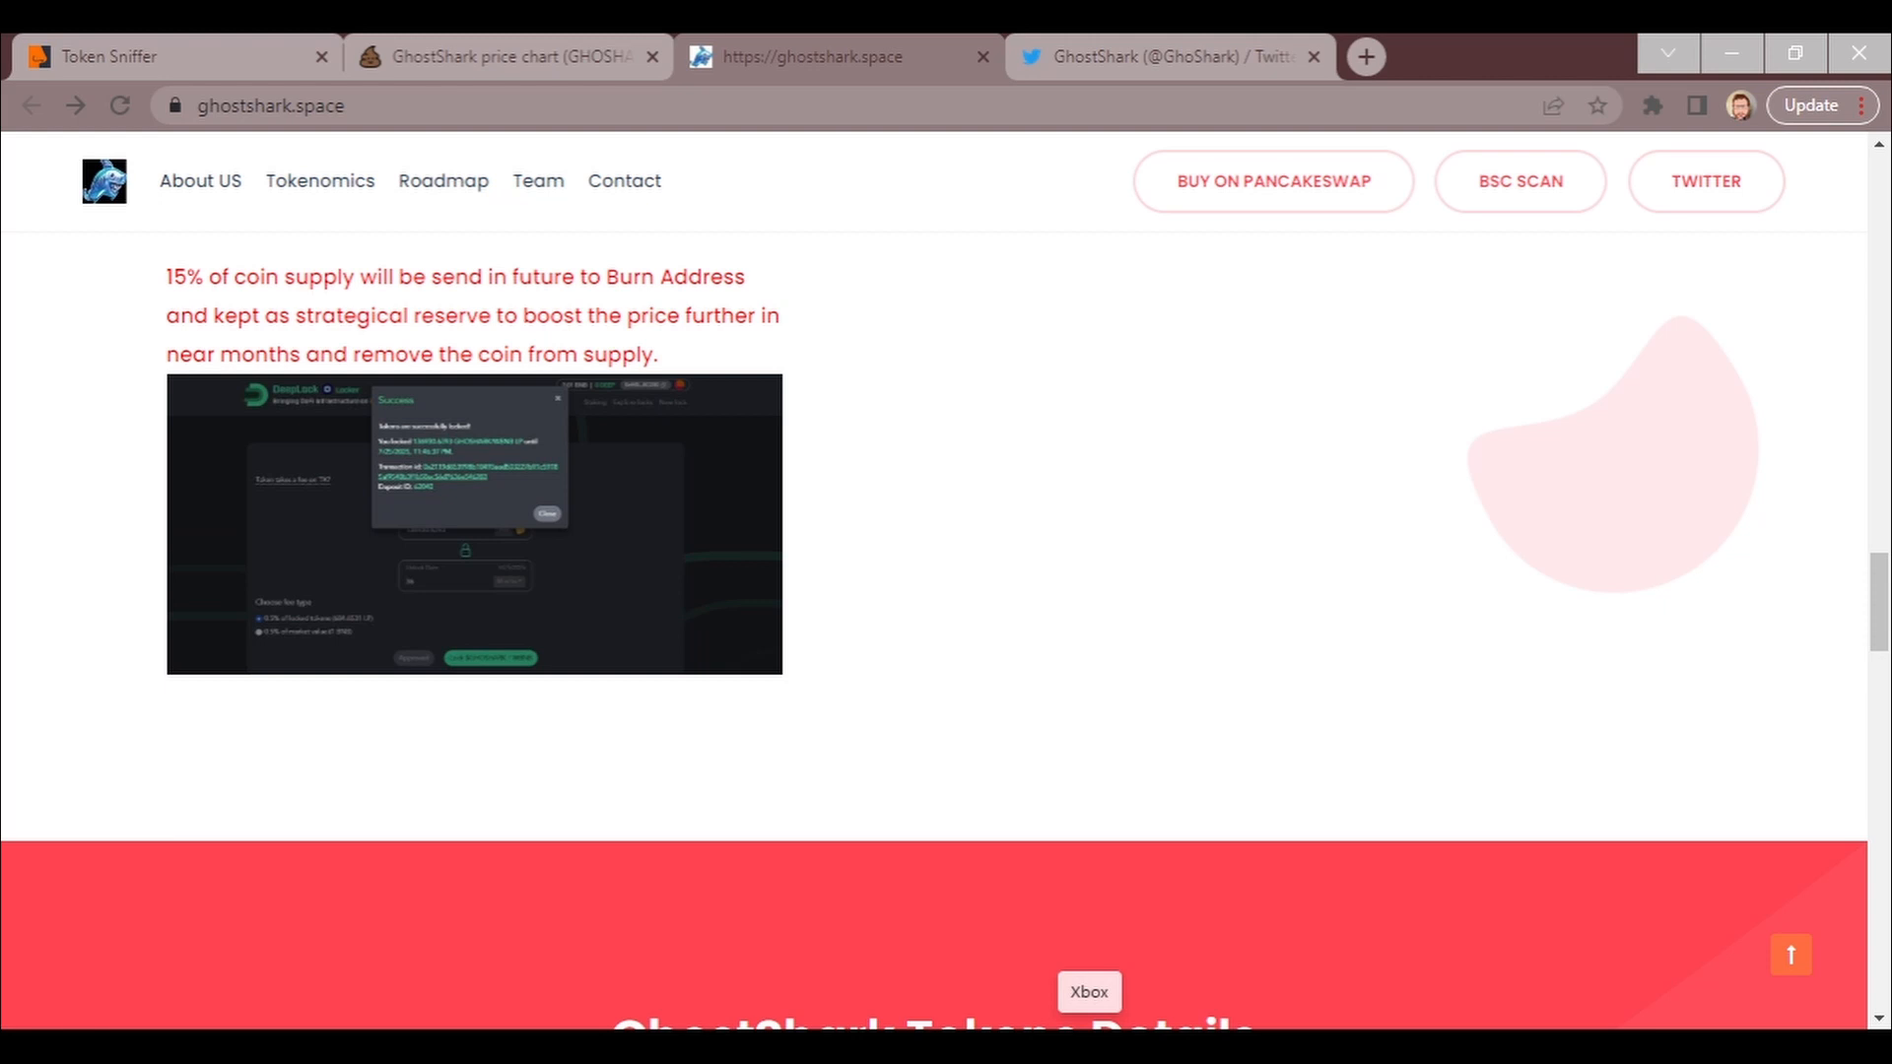
scroll(947, 591, "down", 2)
scroll(946, 592, "down", 1)
scroll(947, 593, "down", 1)
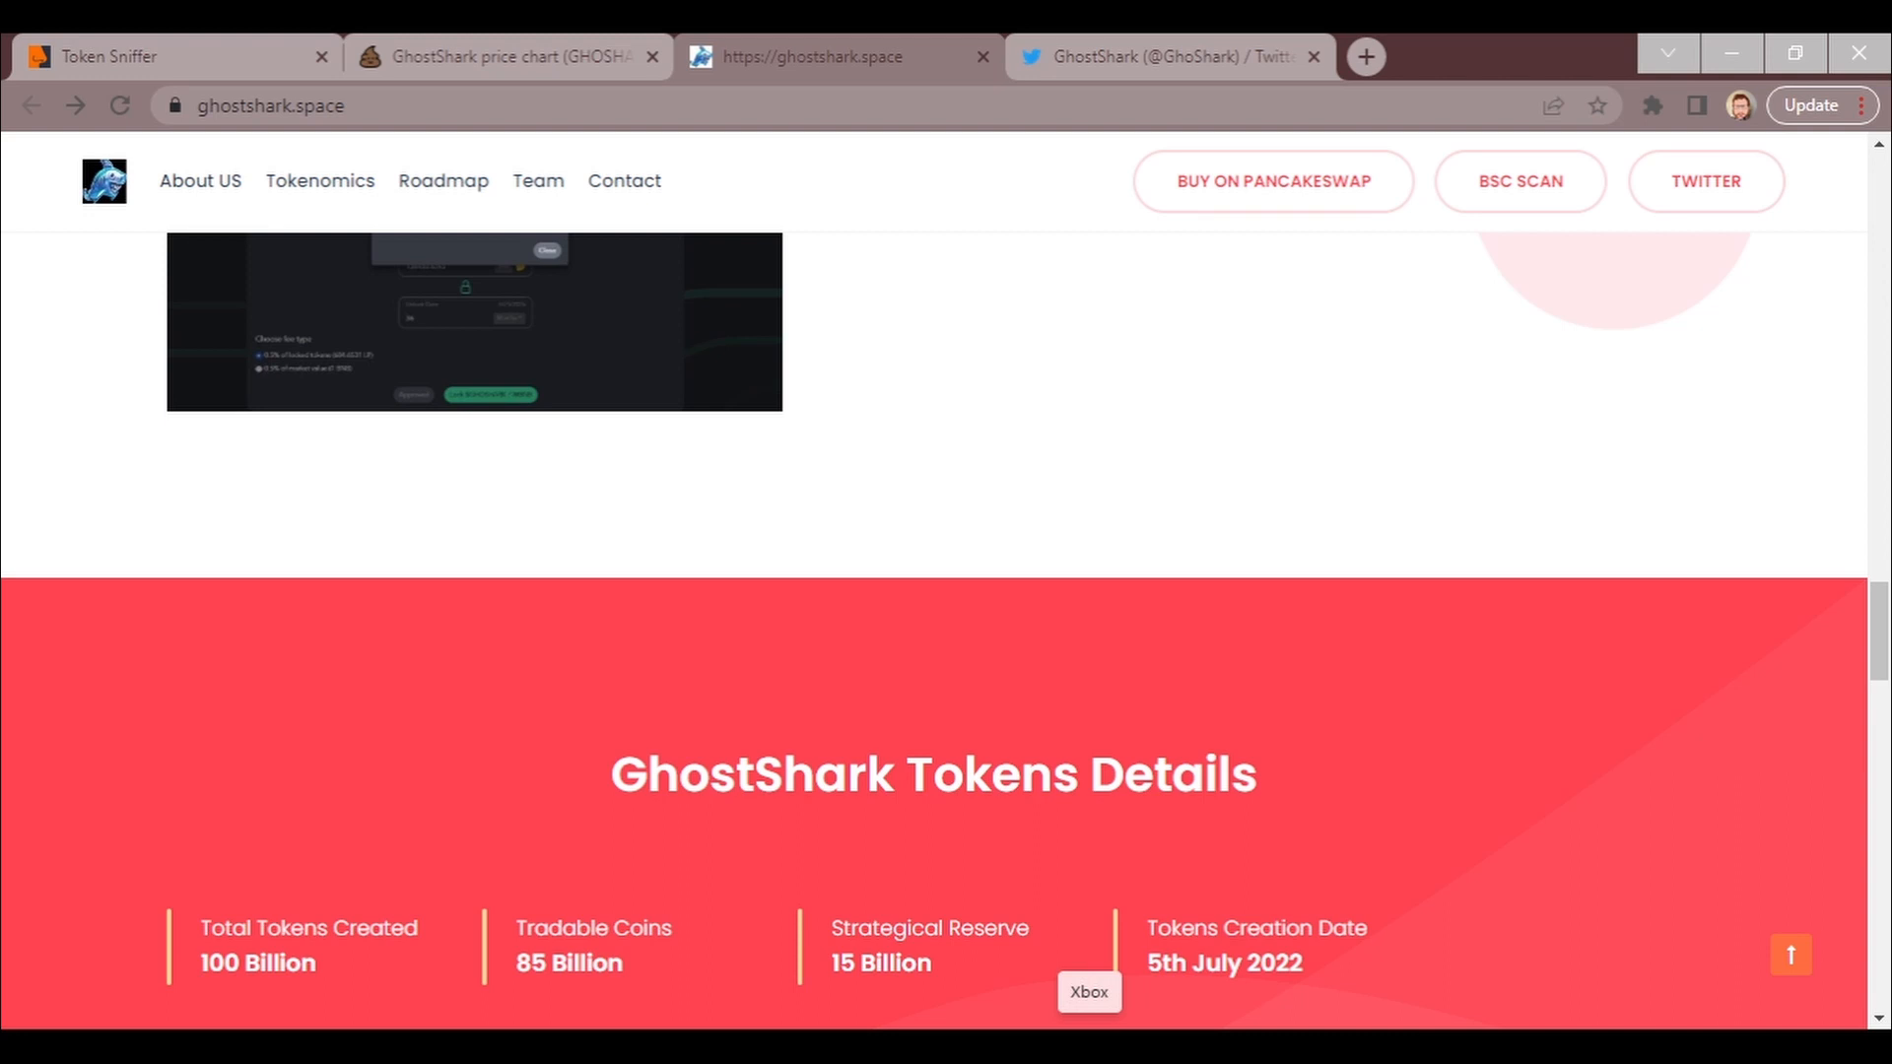
scroll(946, 592, "down", 2)
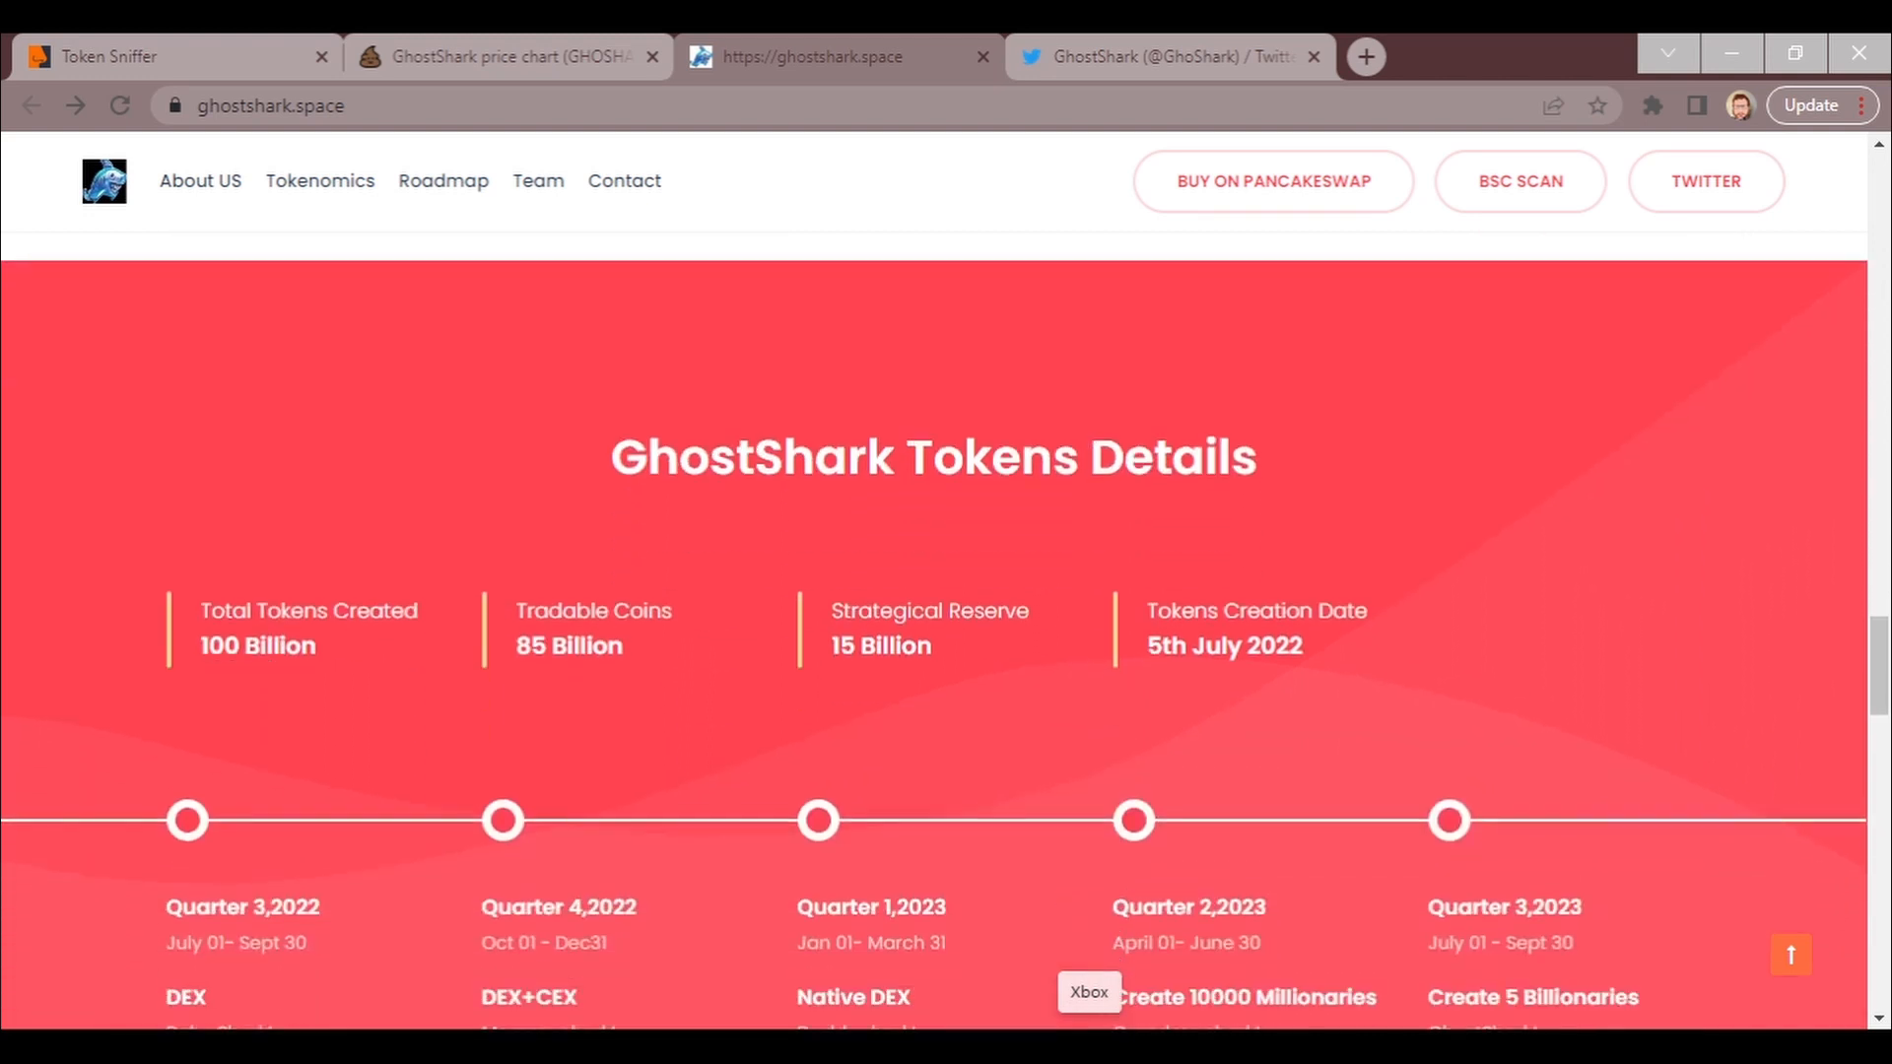
scroll(947, 591, "down", 1)
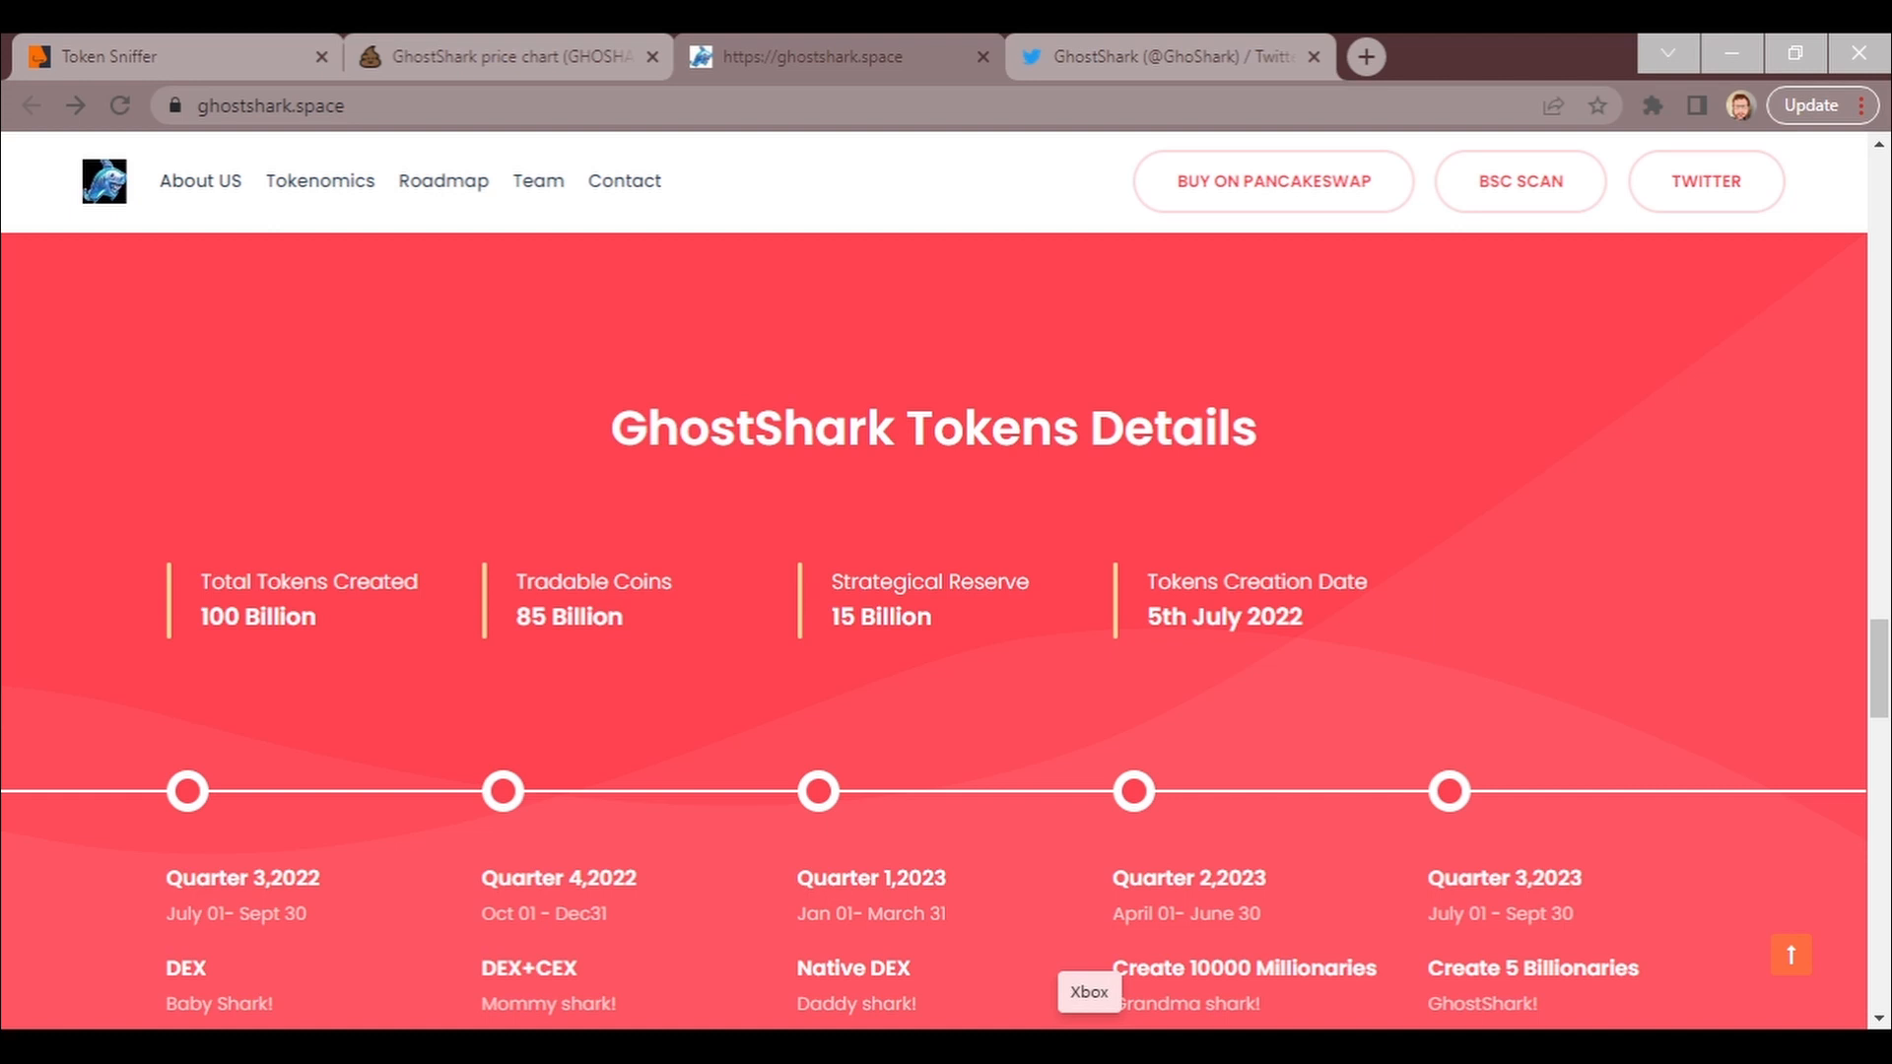
scroll(946, 592, "down", 1)
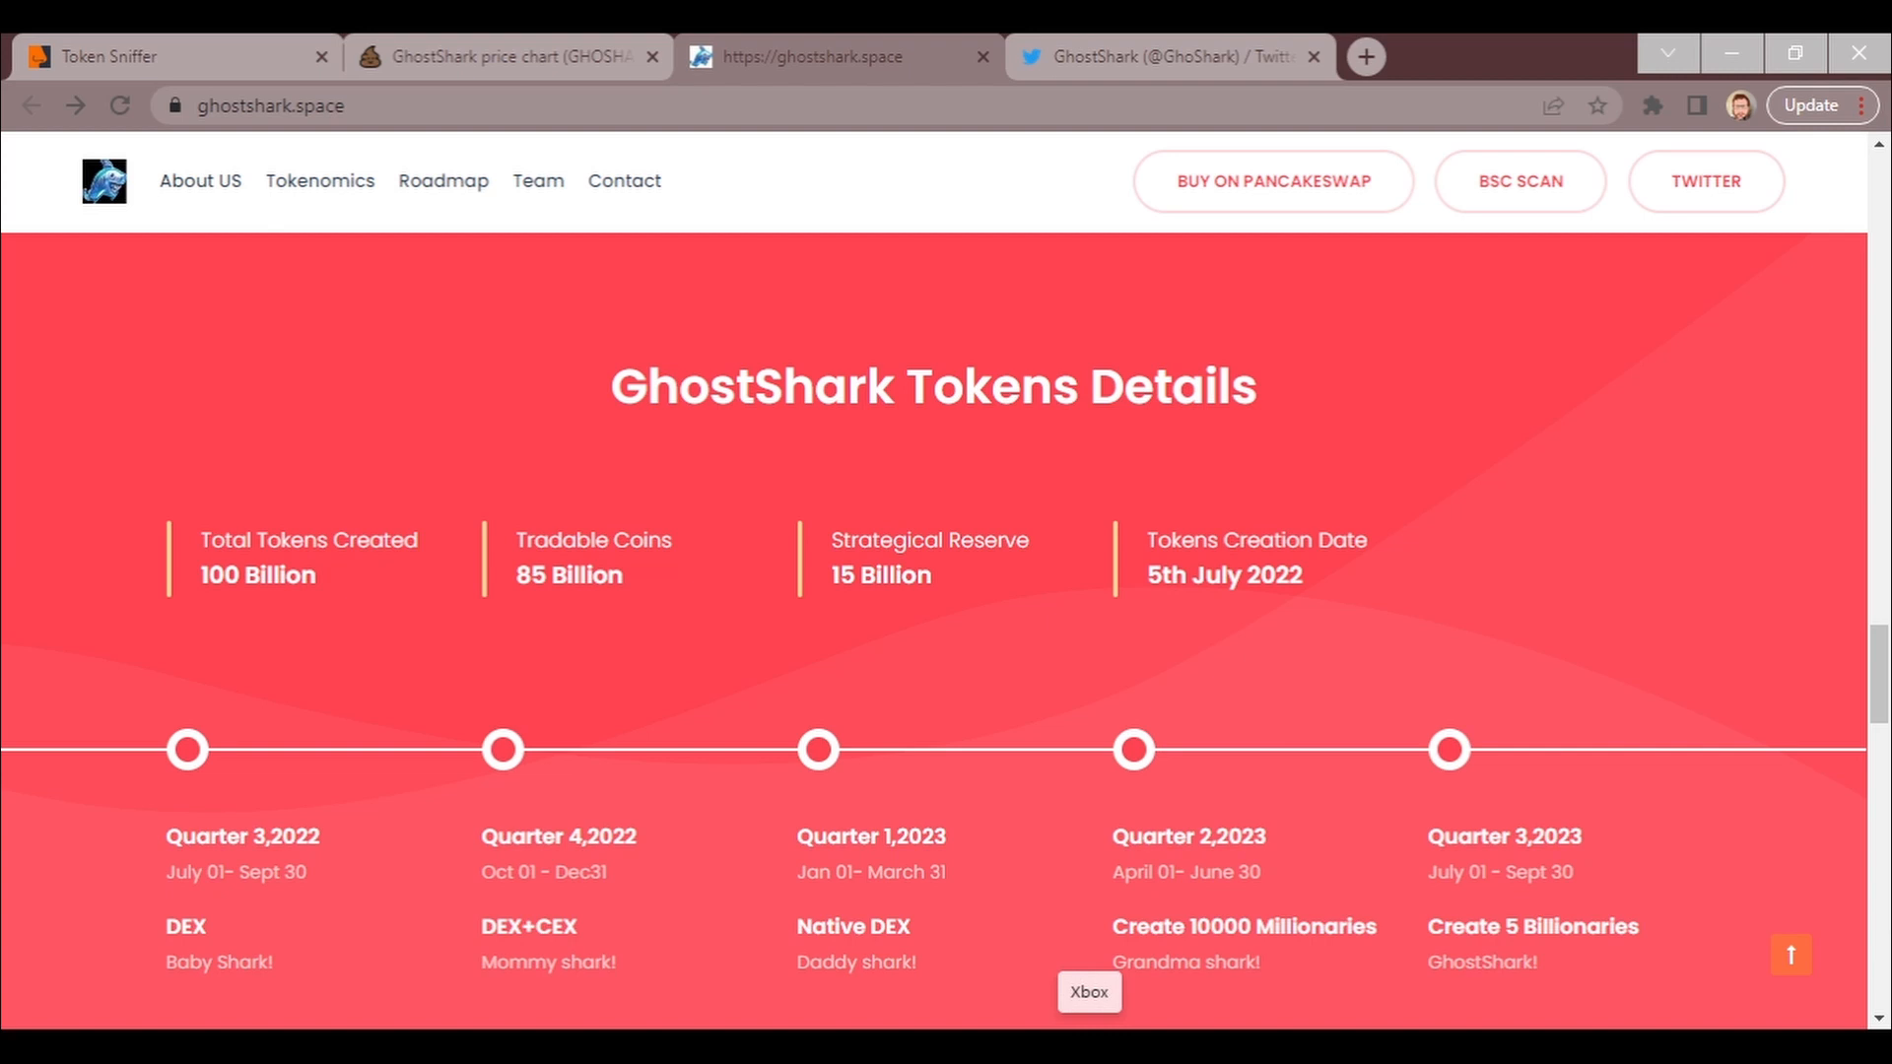
scroll(947, 636, "down", 1)
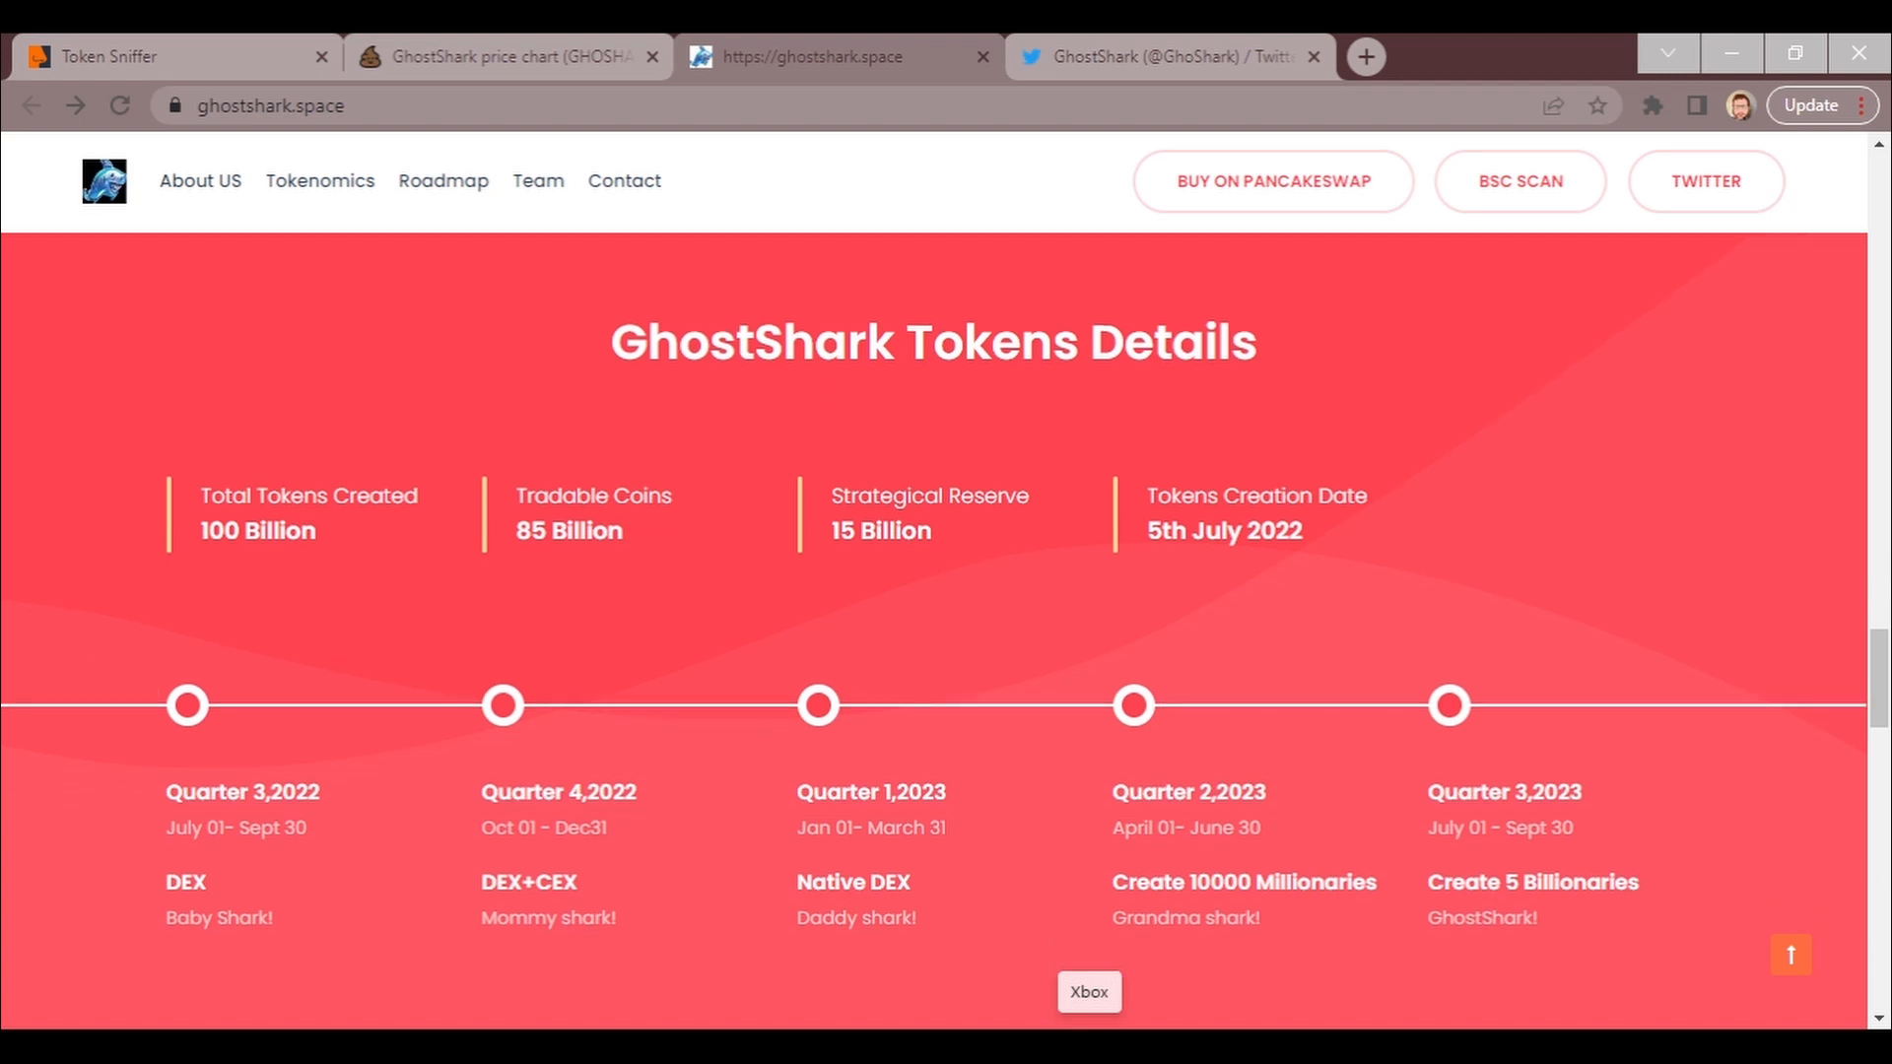
scroll(946, 635, "down", 1)
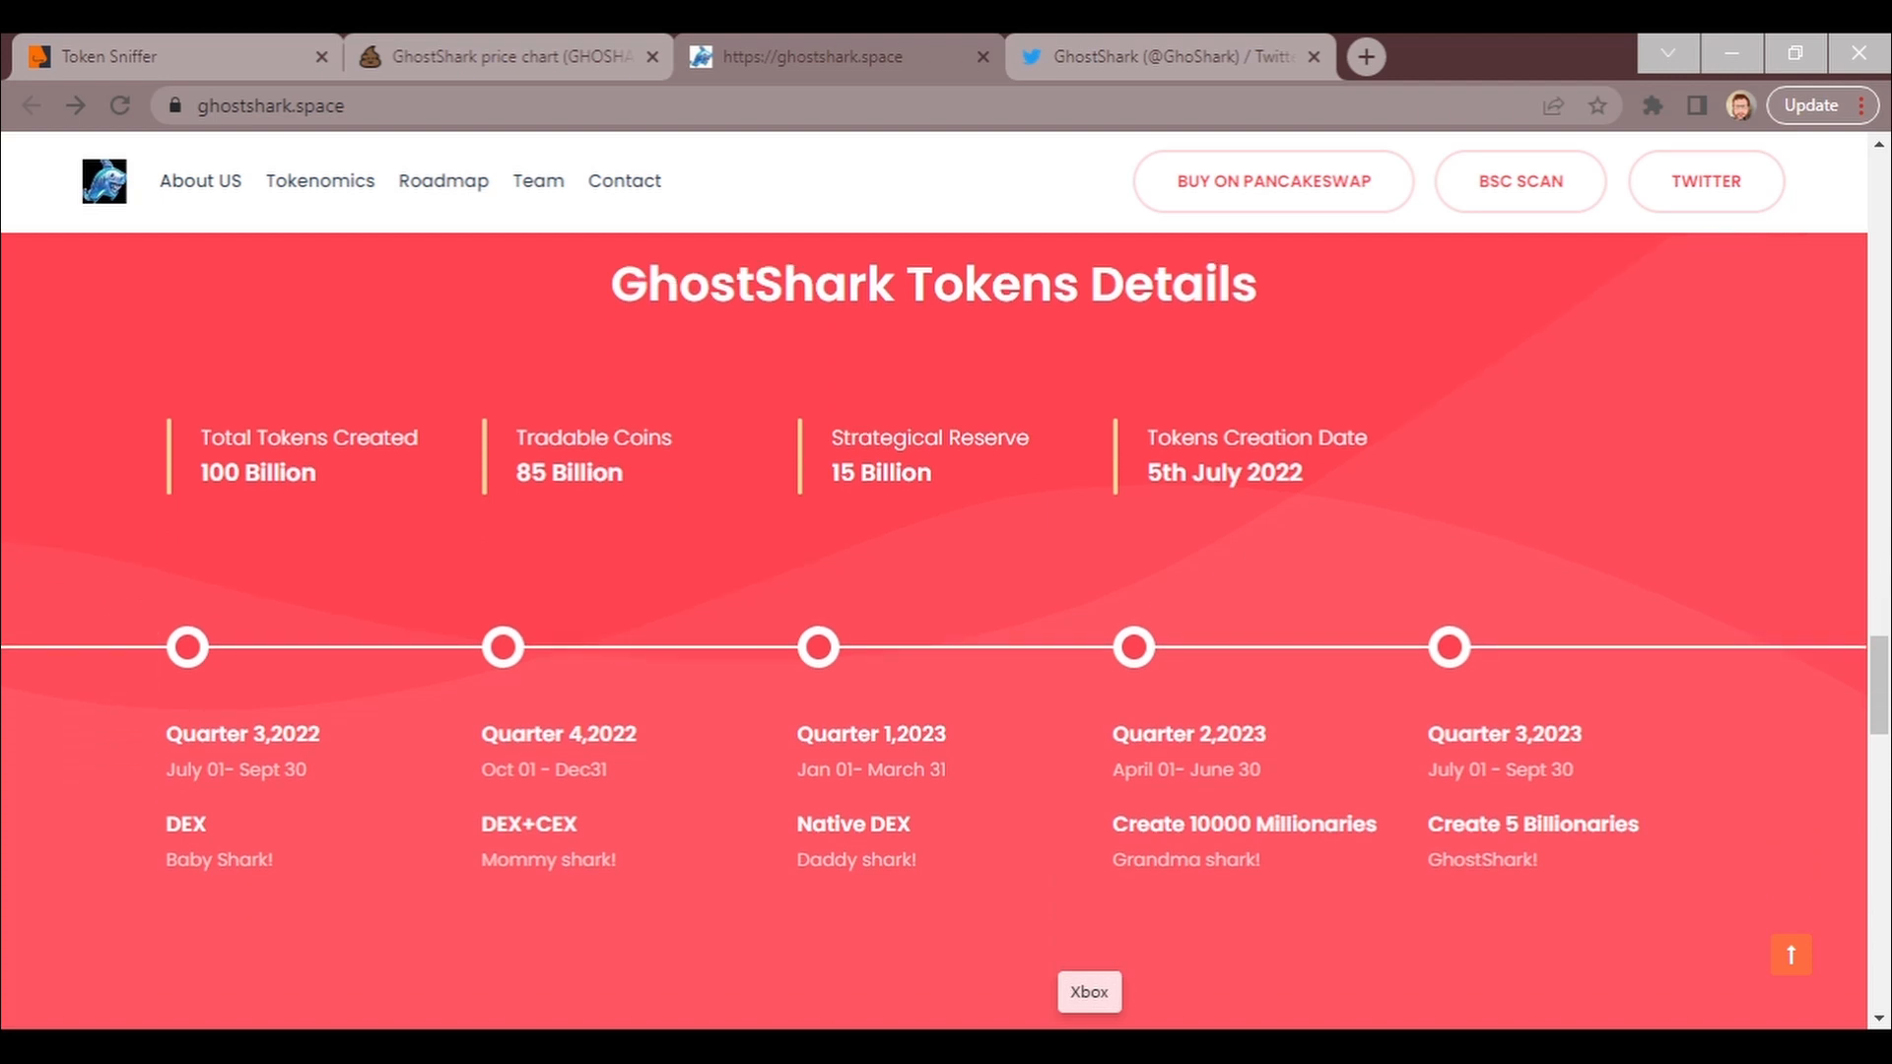
scroll(947, 635, "down", 1)
scroll(947, 636, "down", 1)
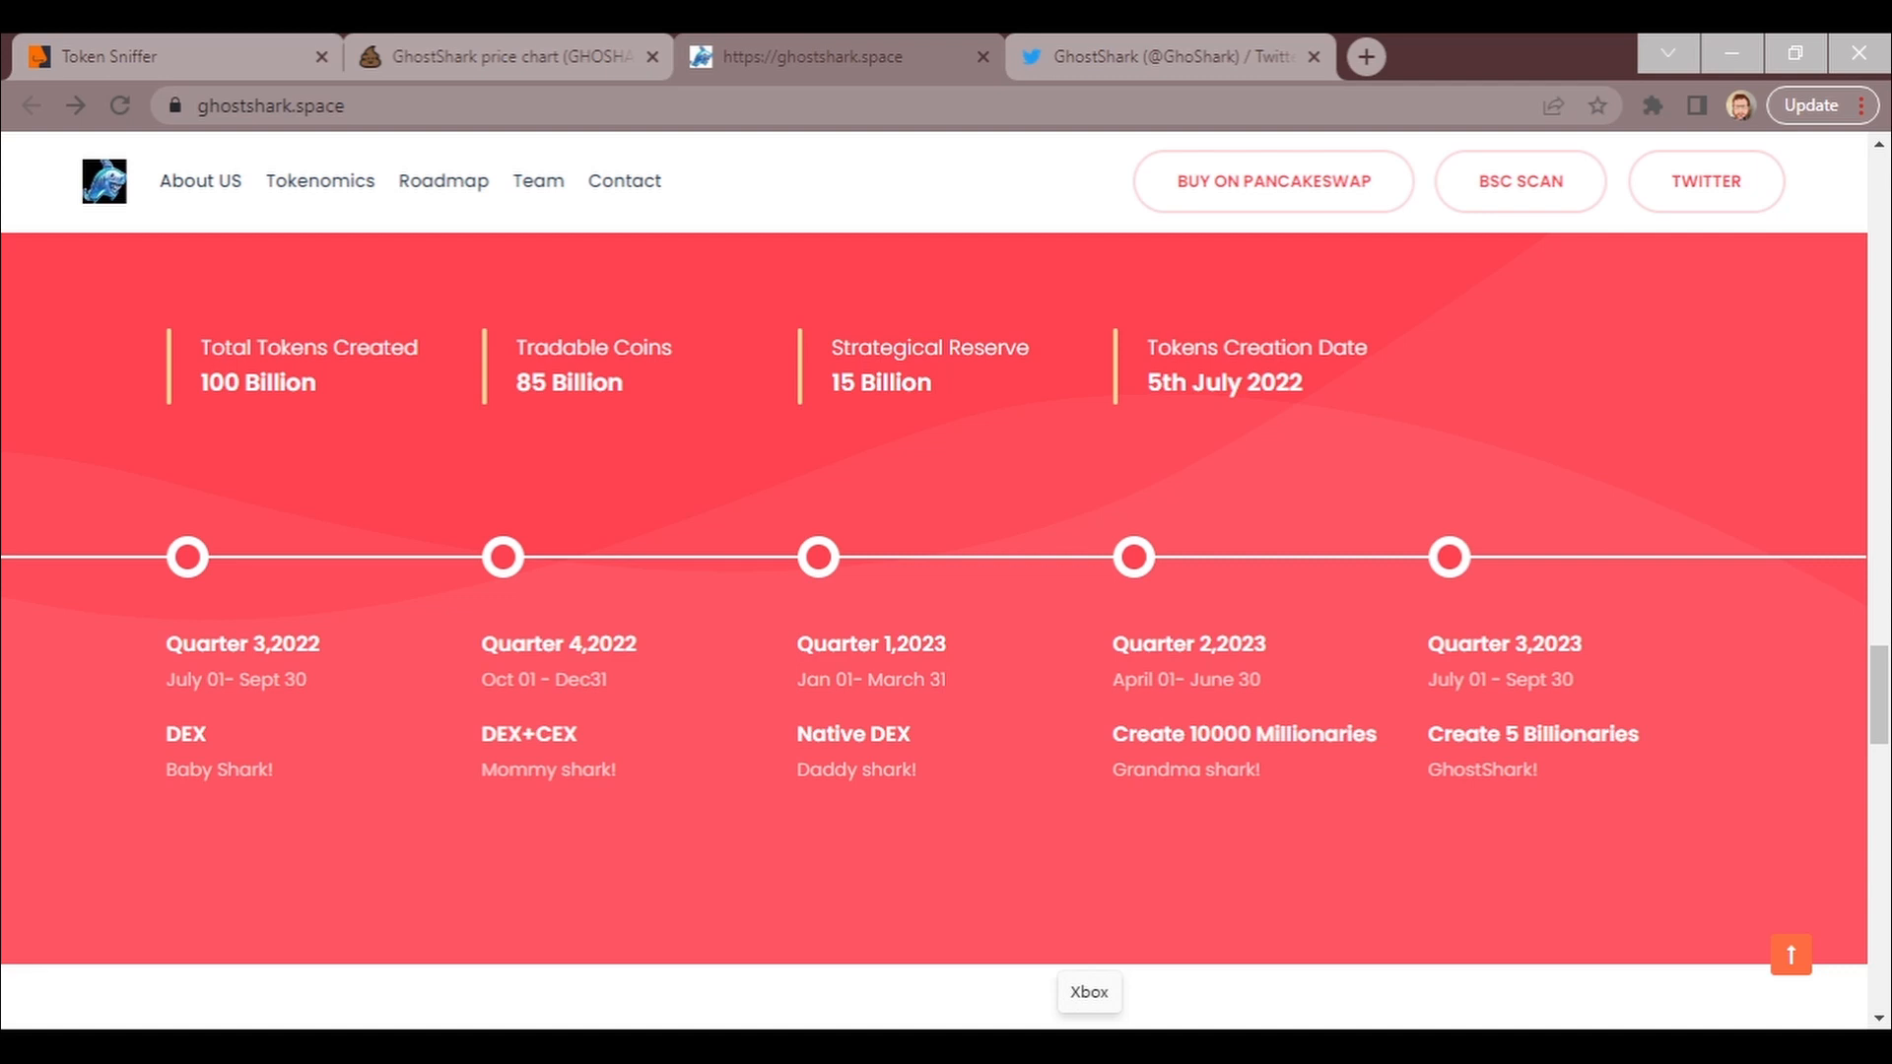
scroll(946, 591, "down", 1)
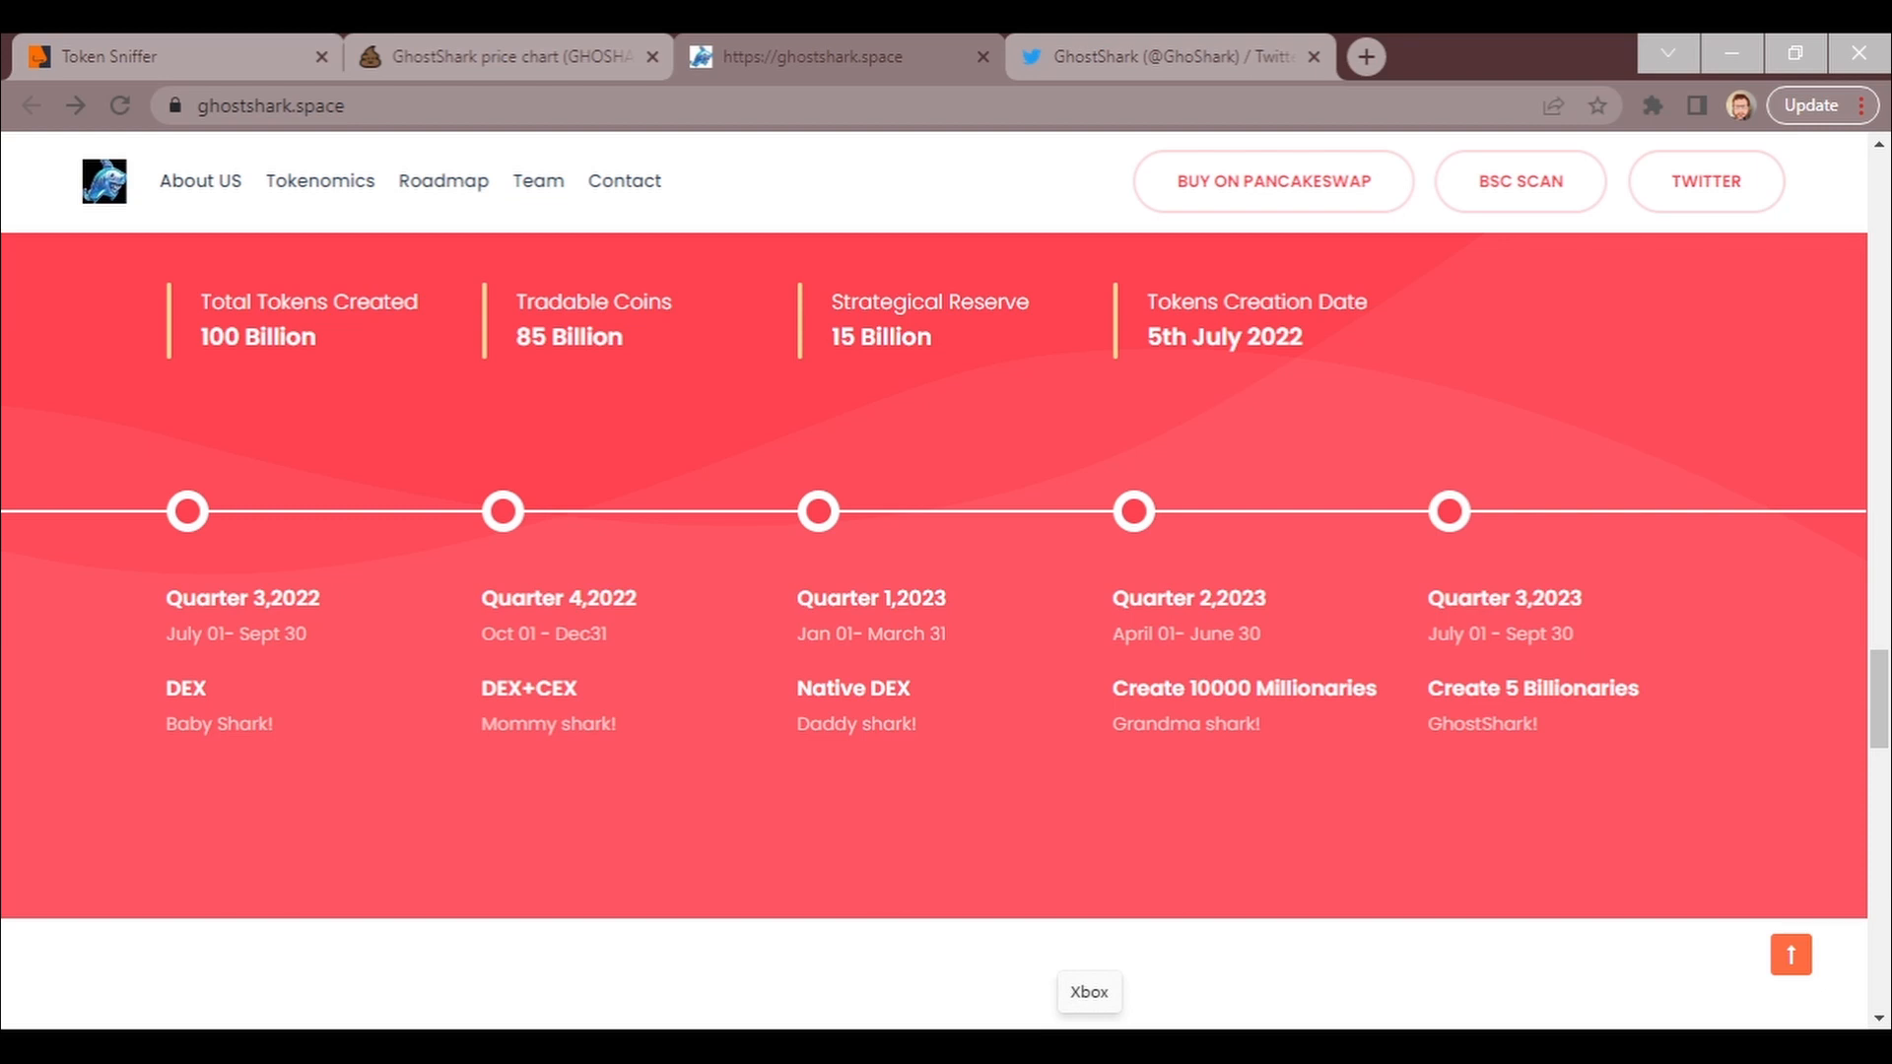
scroll(947, 591, "down", 2)
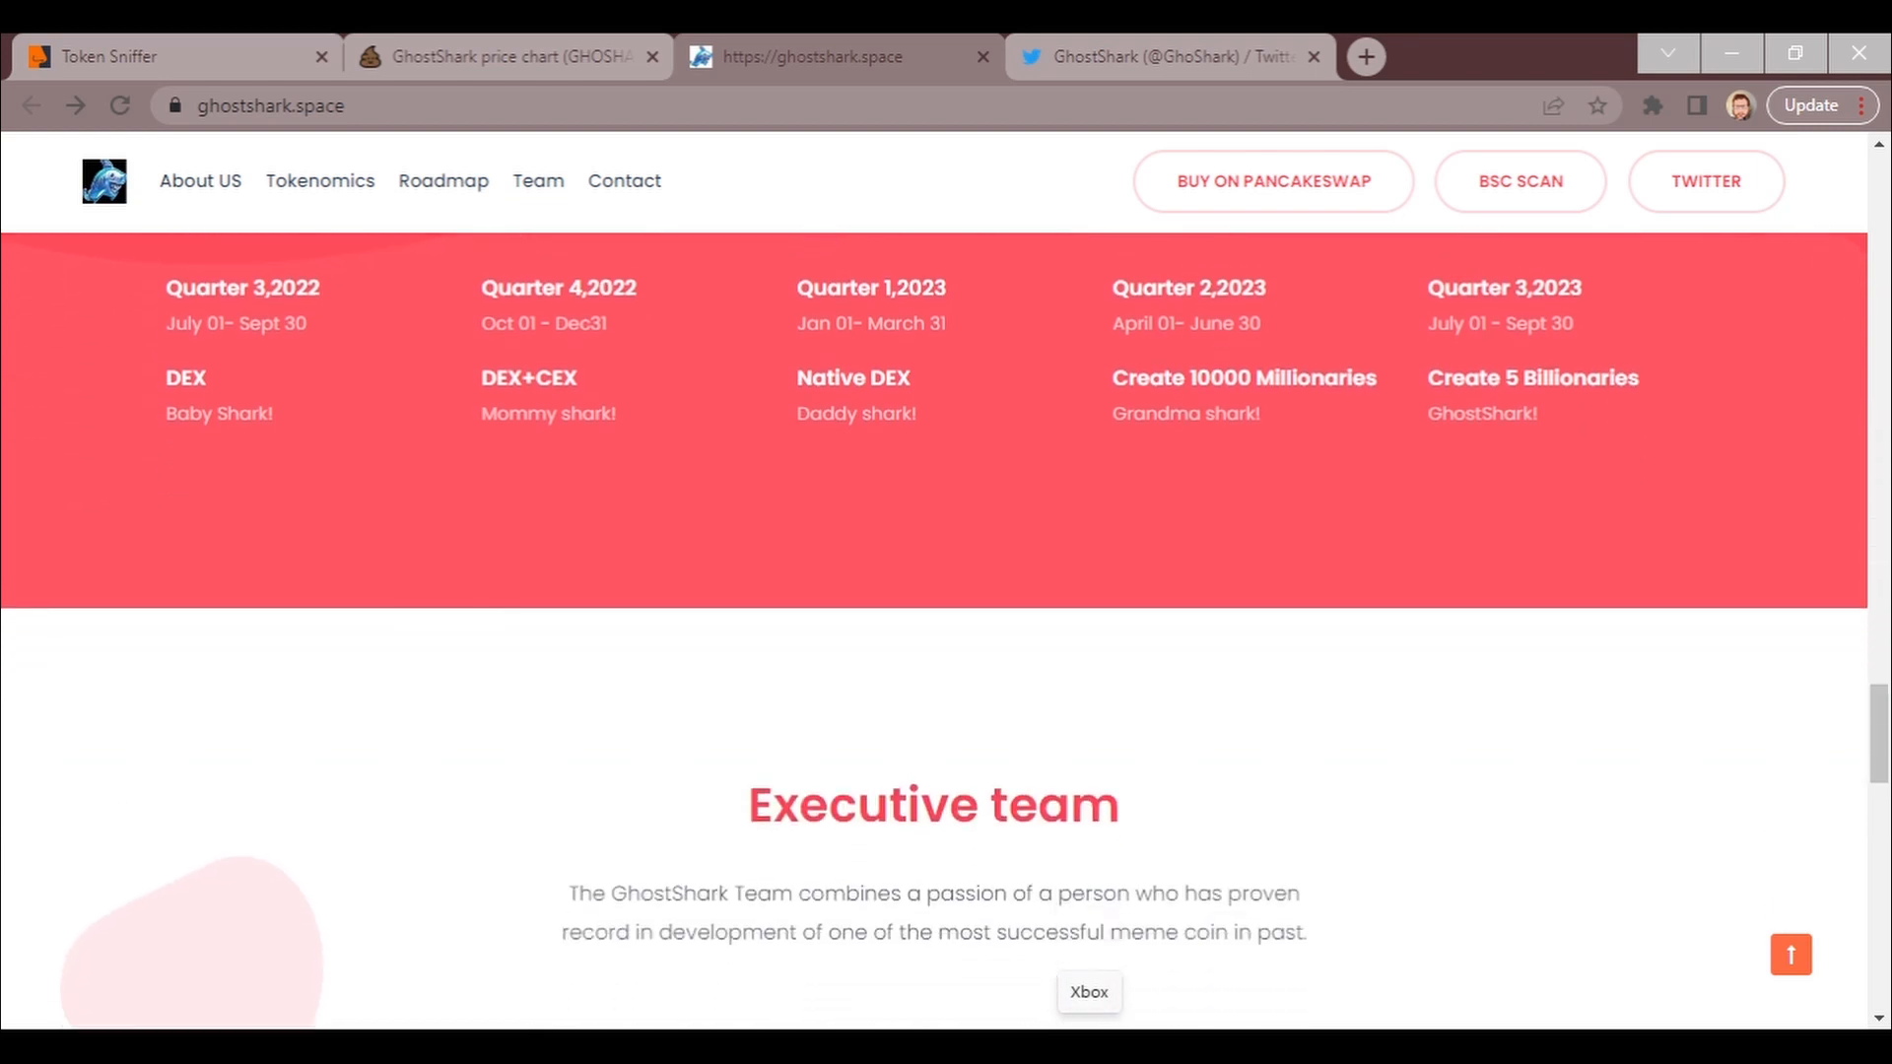
scroll(946, 591, "down", 3)
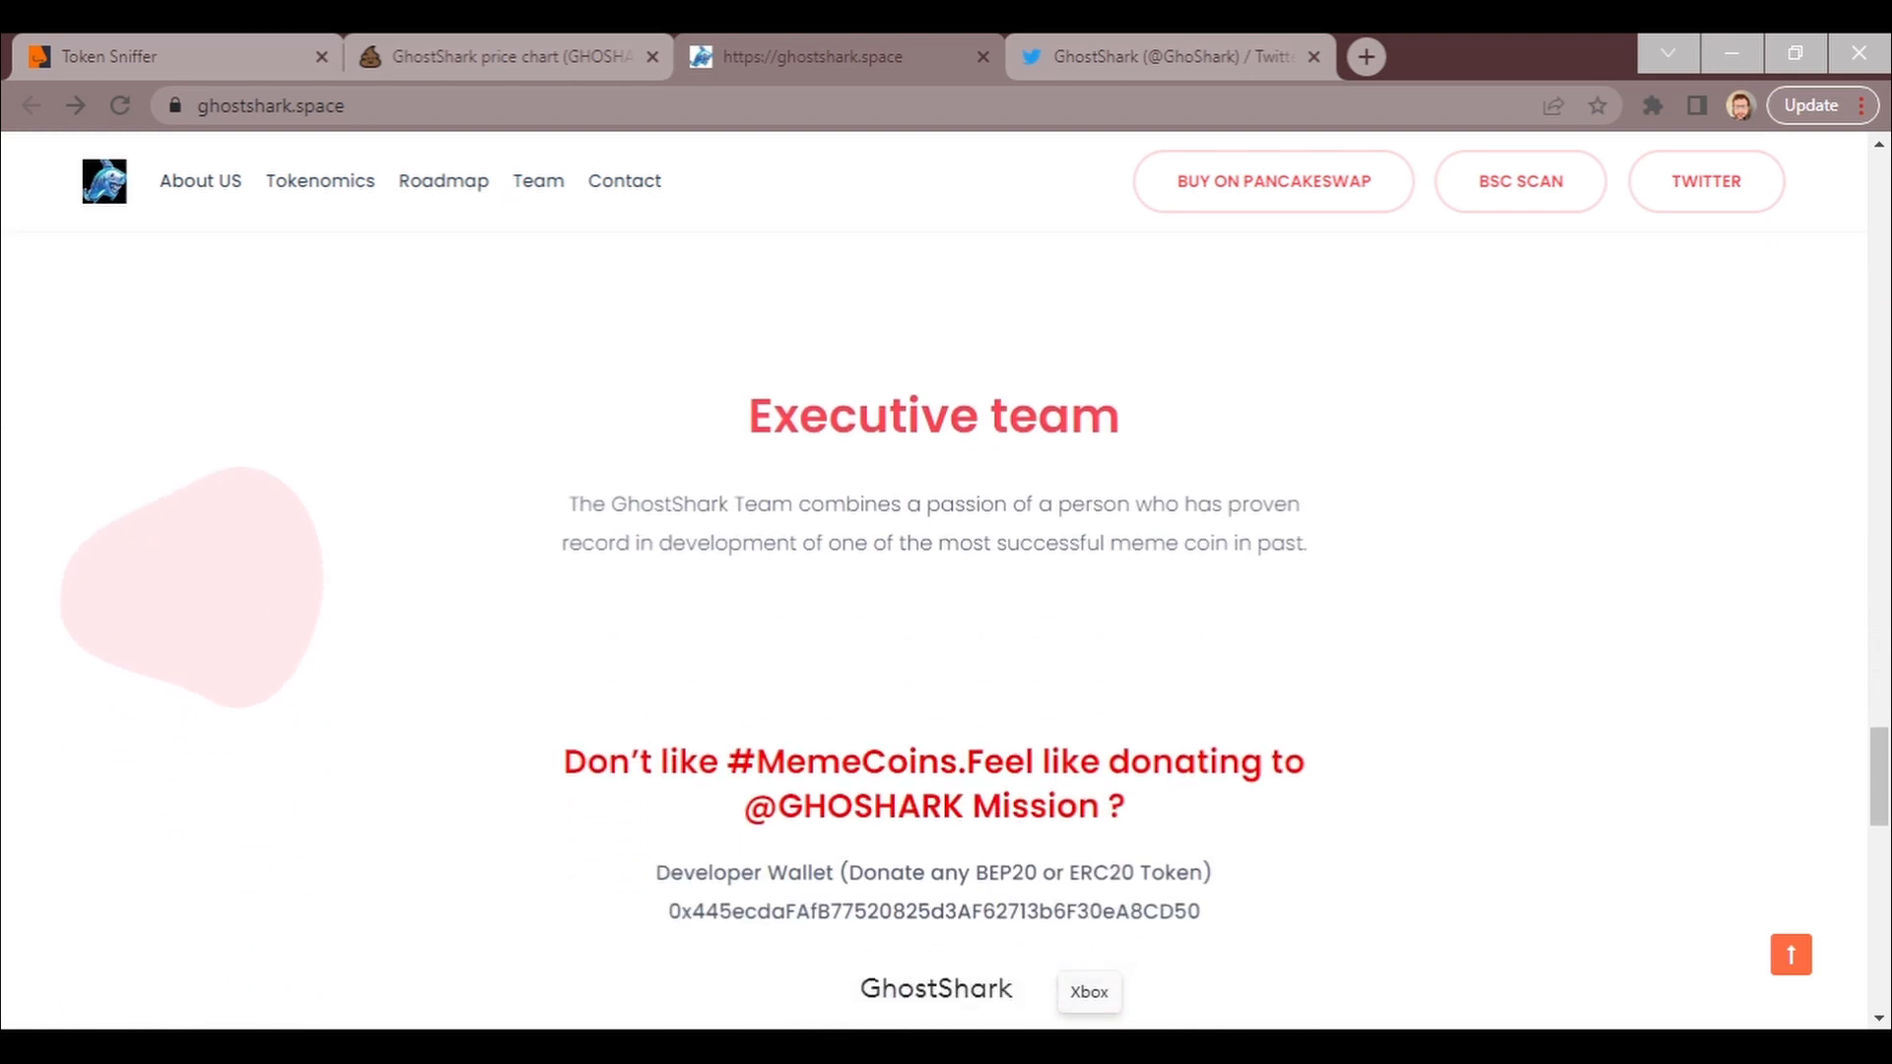
scroll(946, 592, "down", 1)
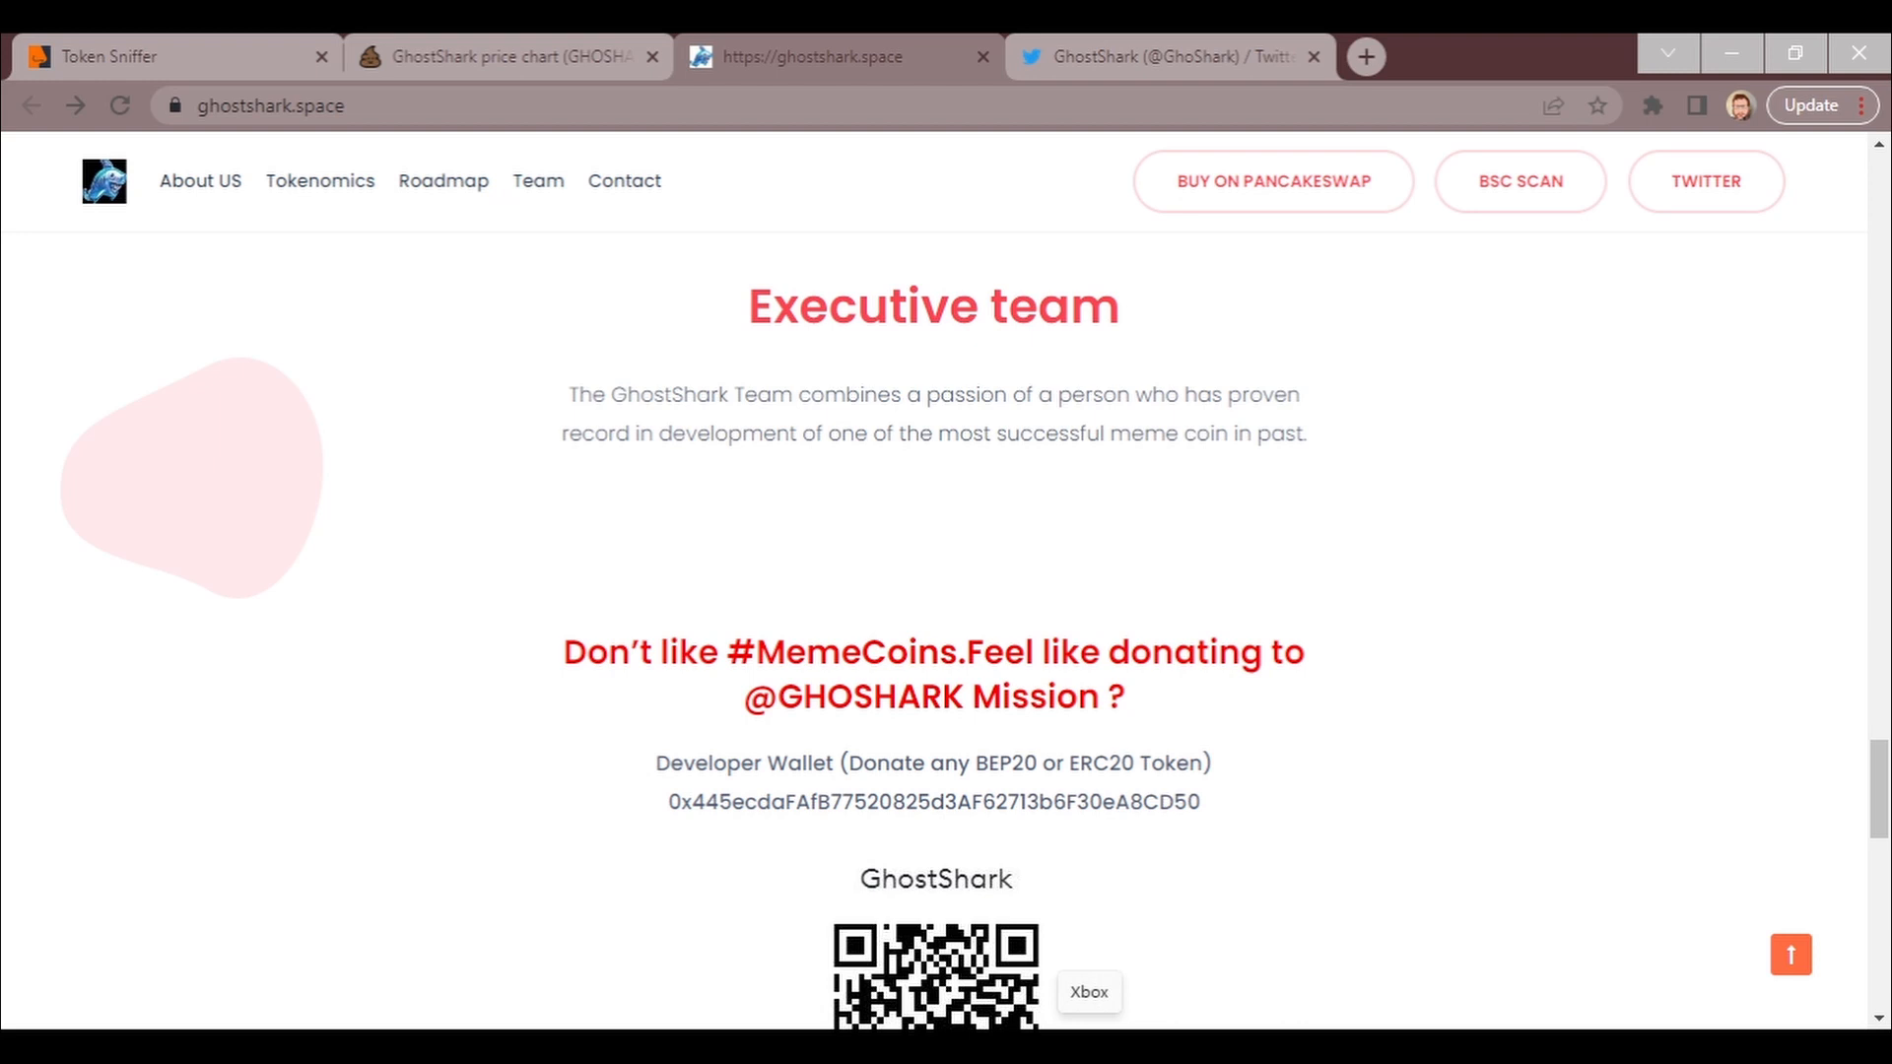
scroll(947, 665, "down", 3)
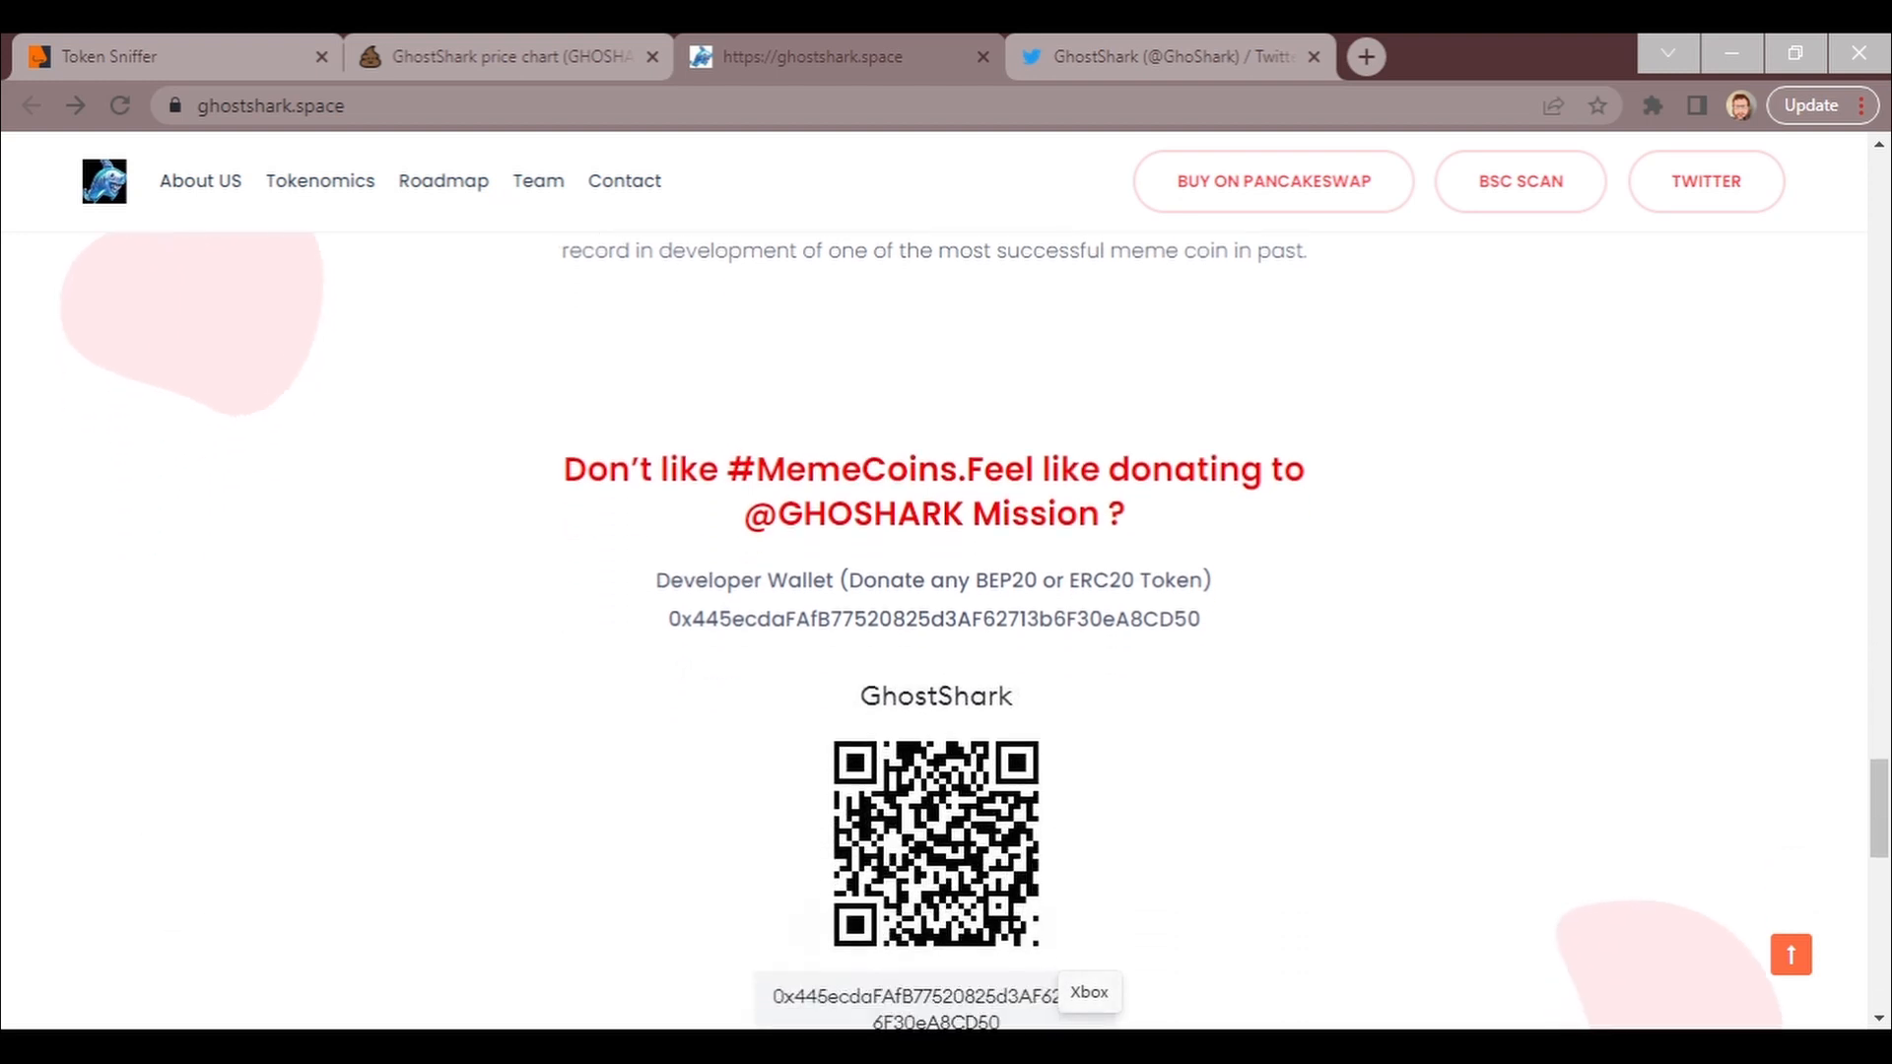
scroll(948, 666, "down", 3)
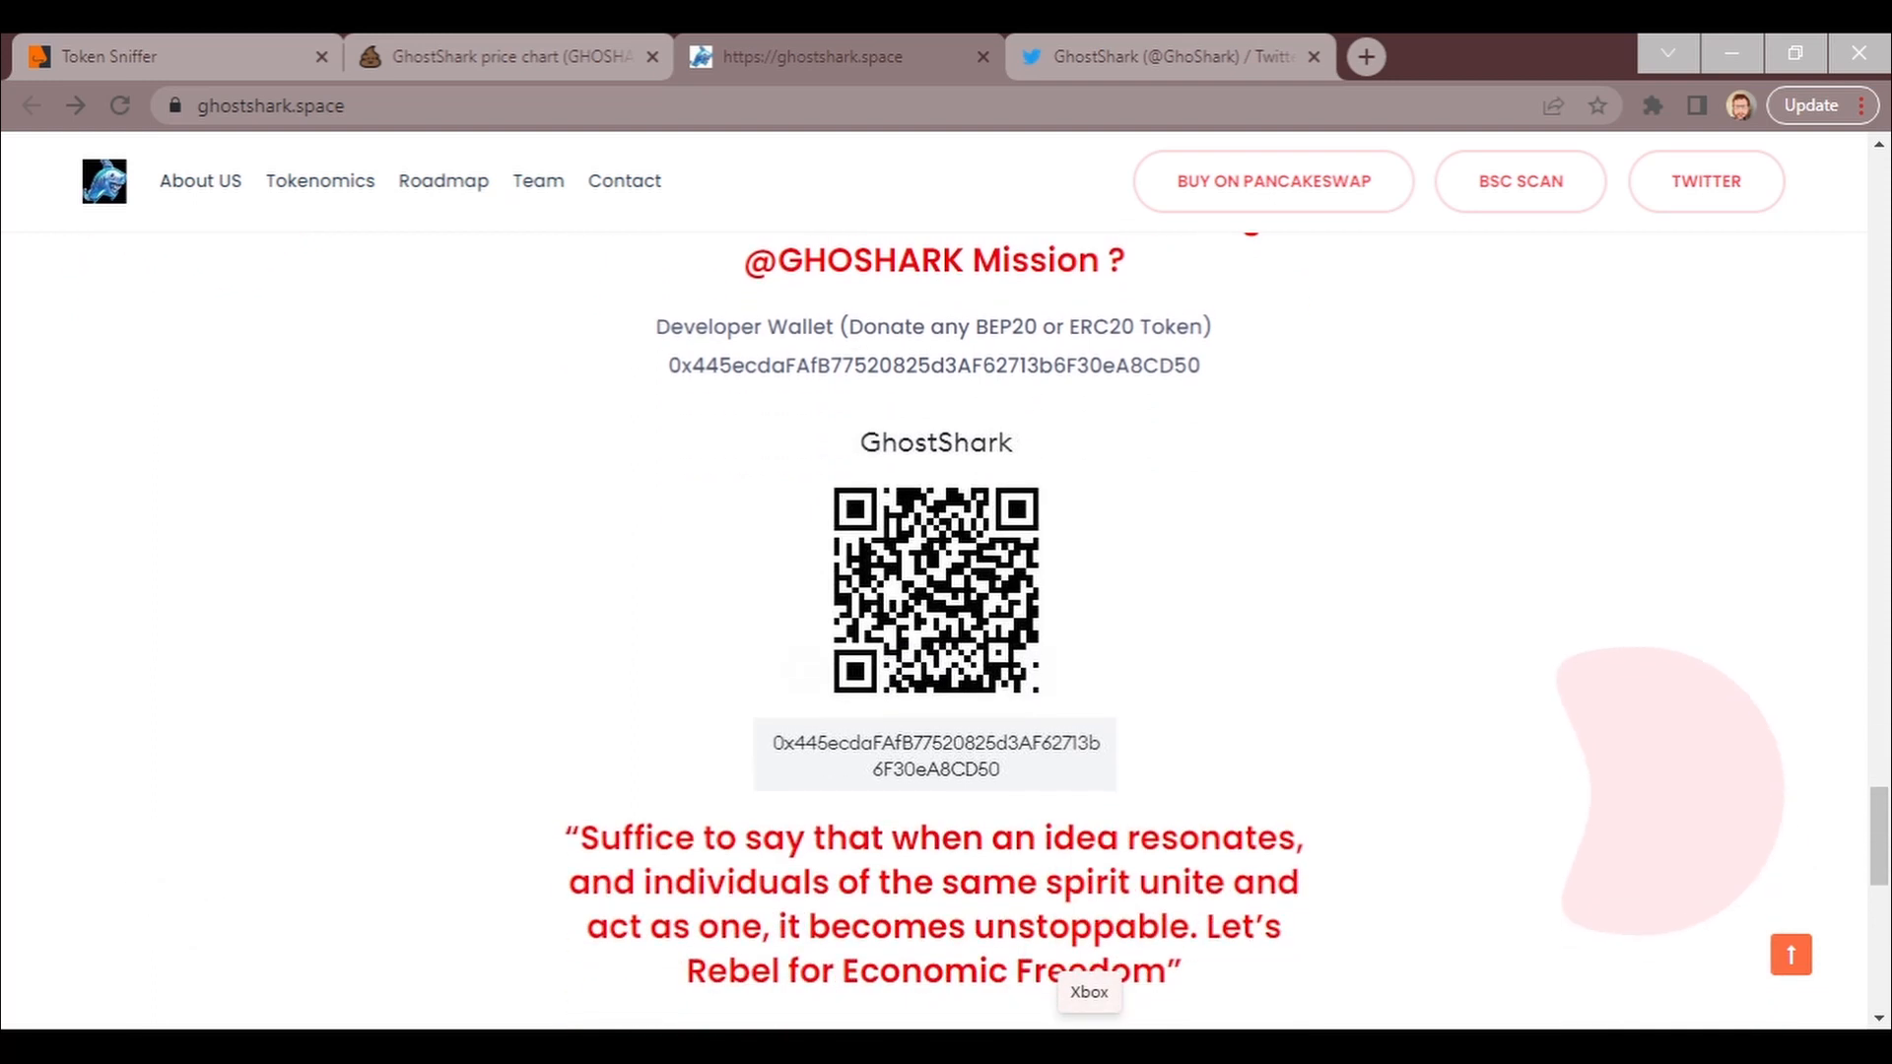
scroll(946, 667, "down", 4)
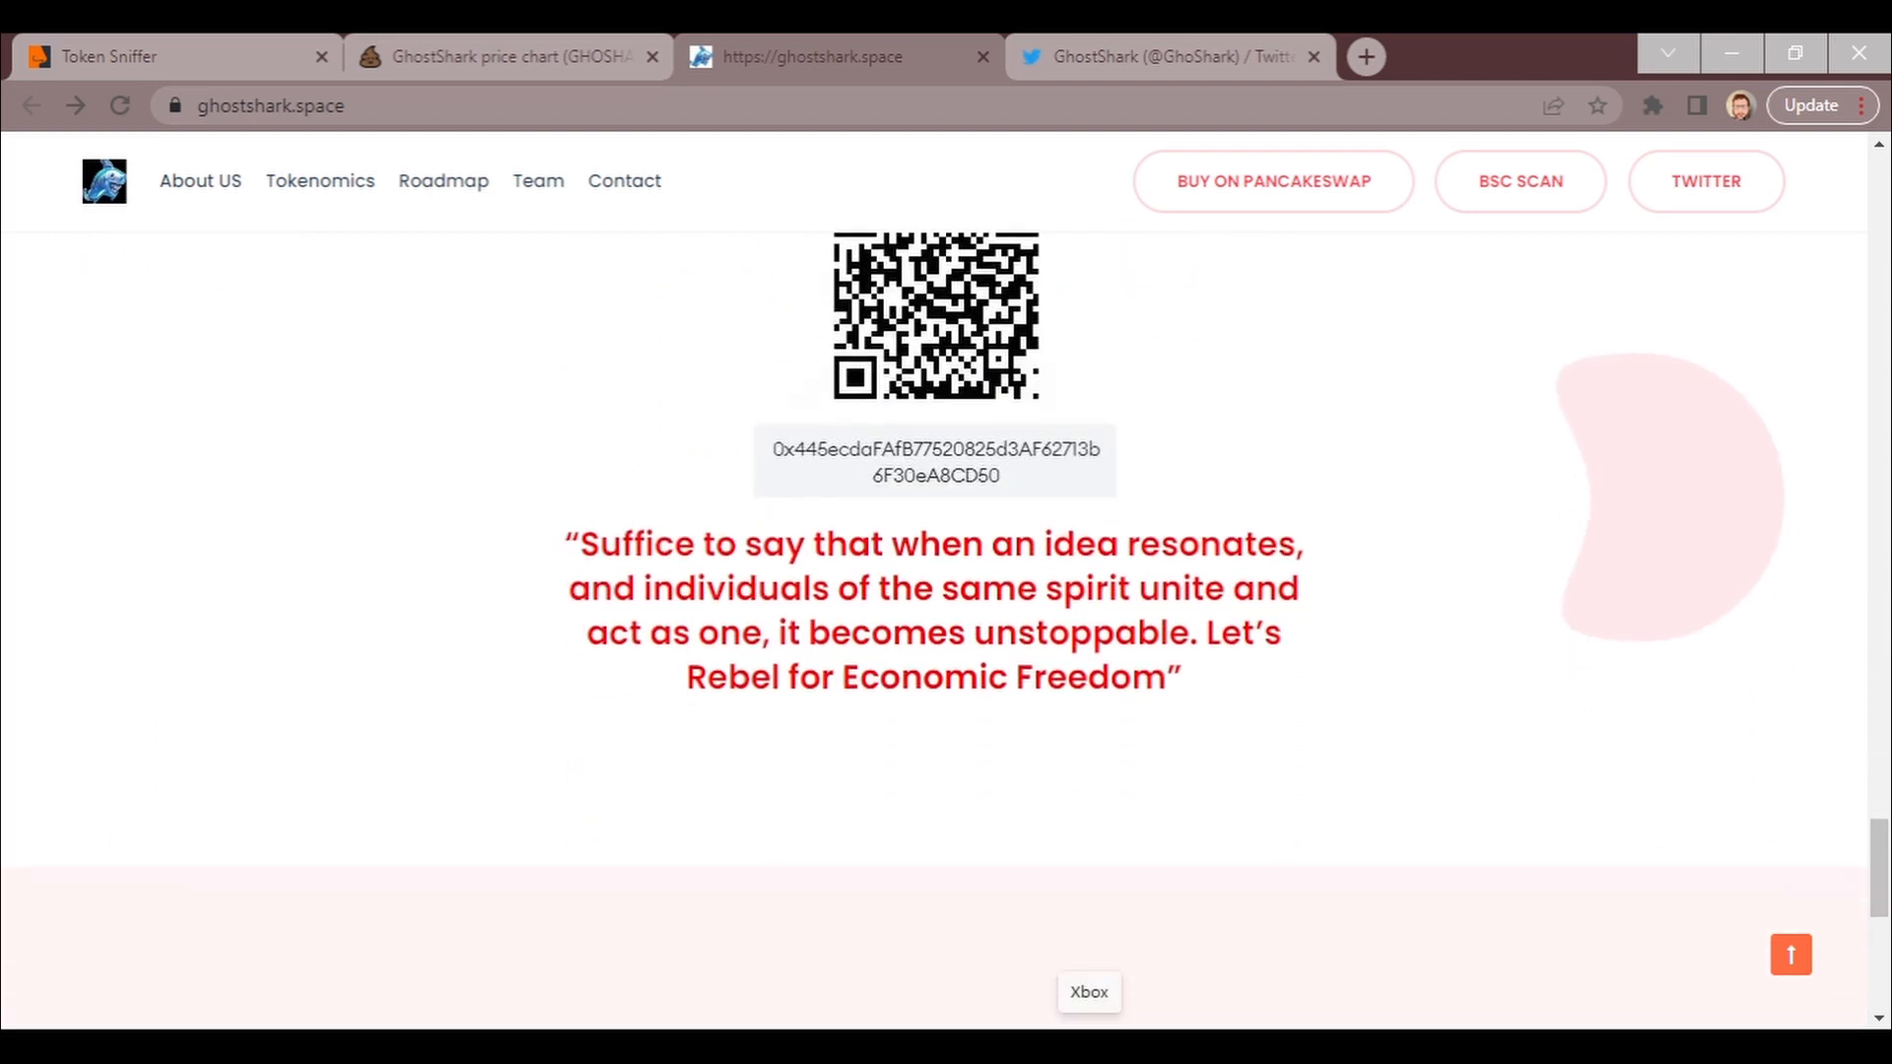
scroll(947, 667, "down", 2)
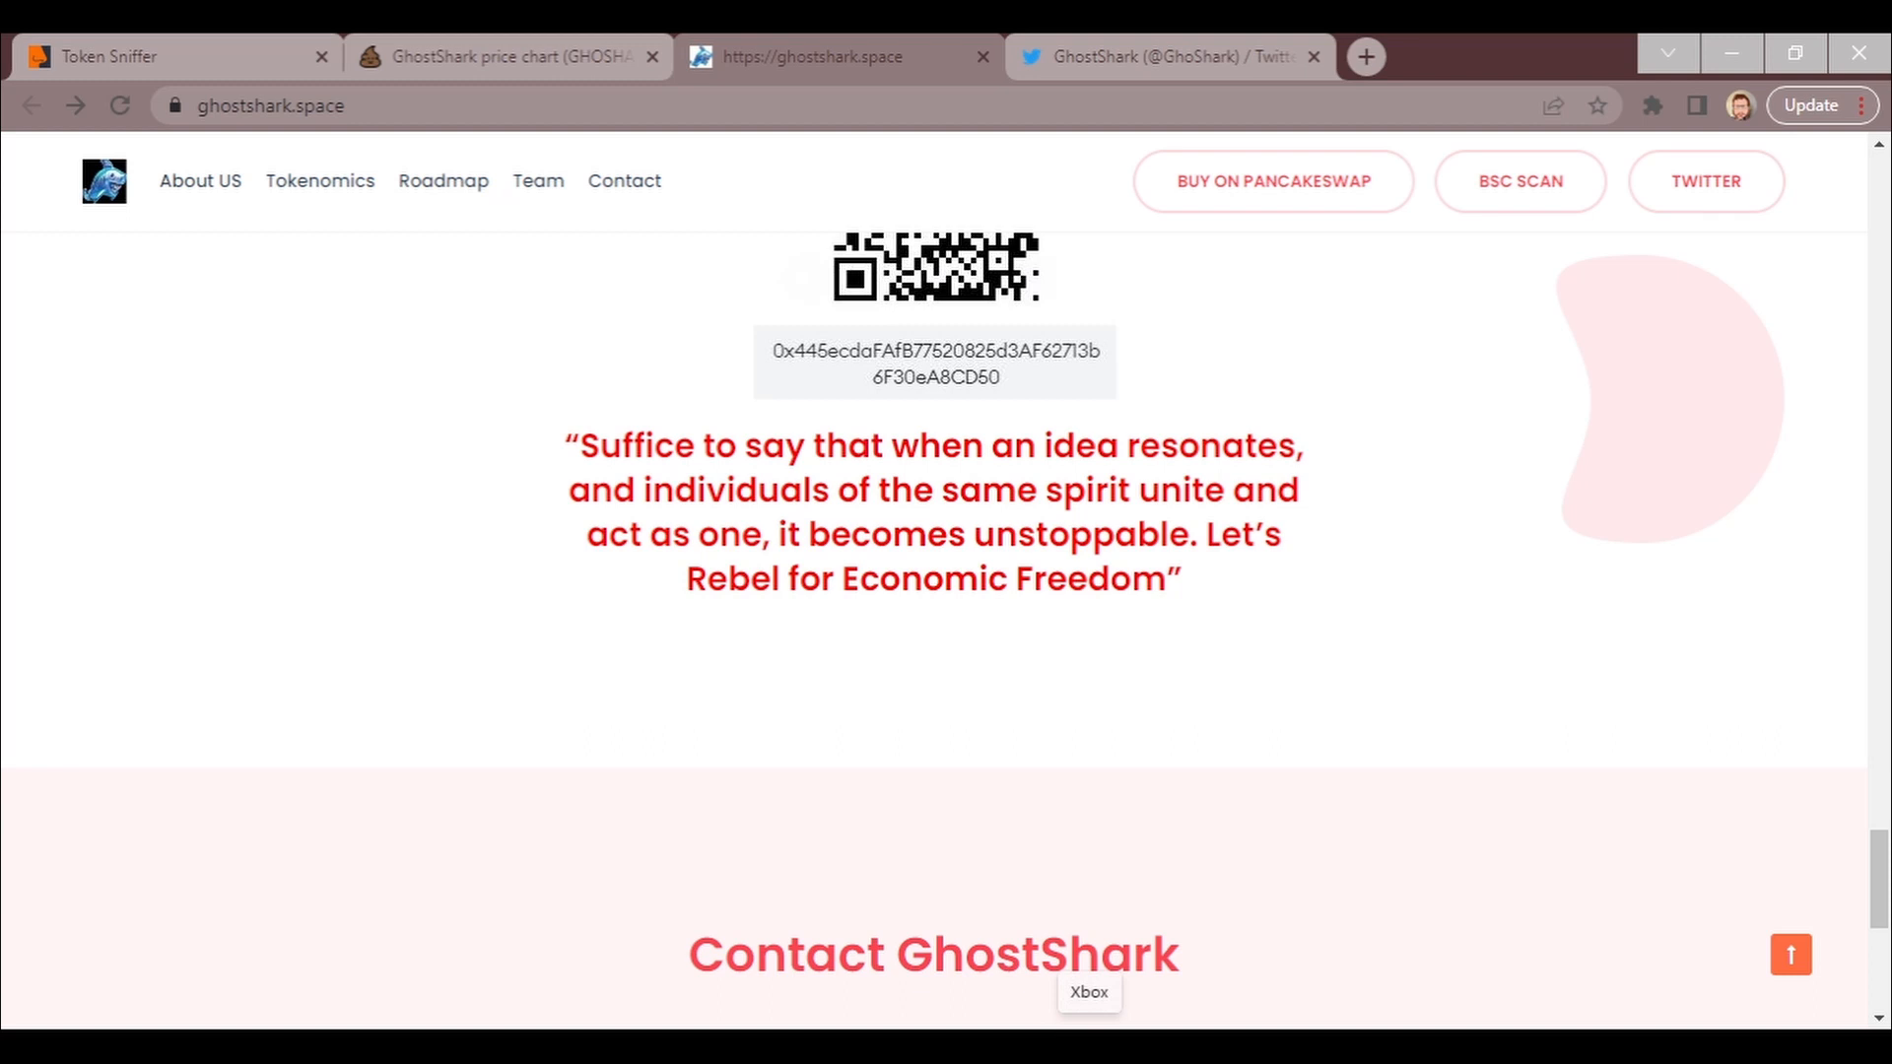
scroll(946, 591, "down", 2)
scroll(946, 591, "down", 3)
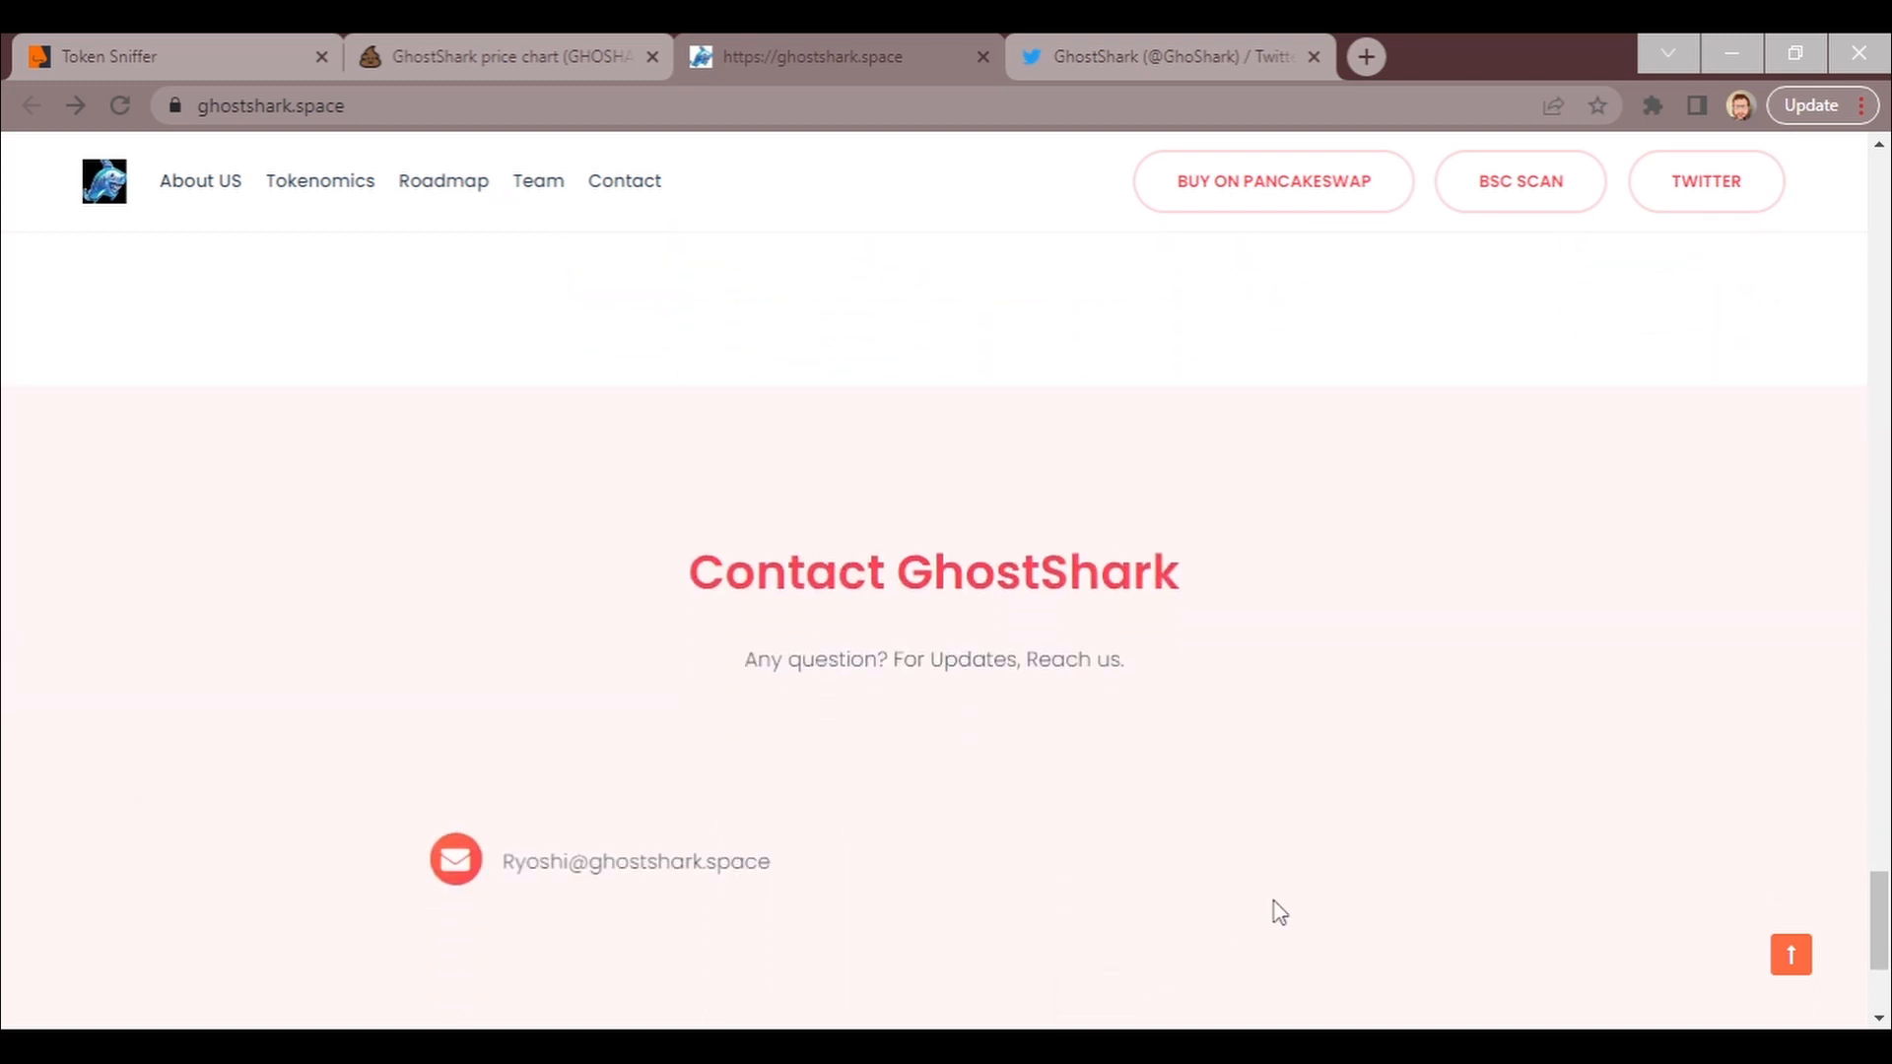
Select the contact email address, then switch to the GhostShark Twitter profile.
double_click(634, 865)
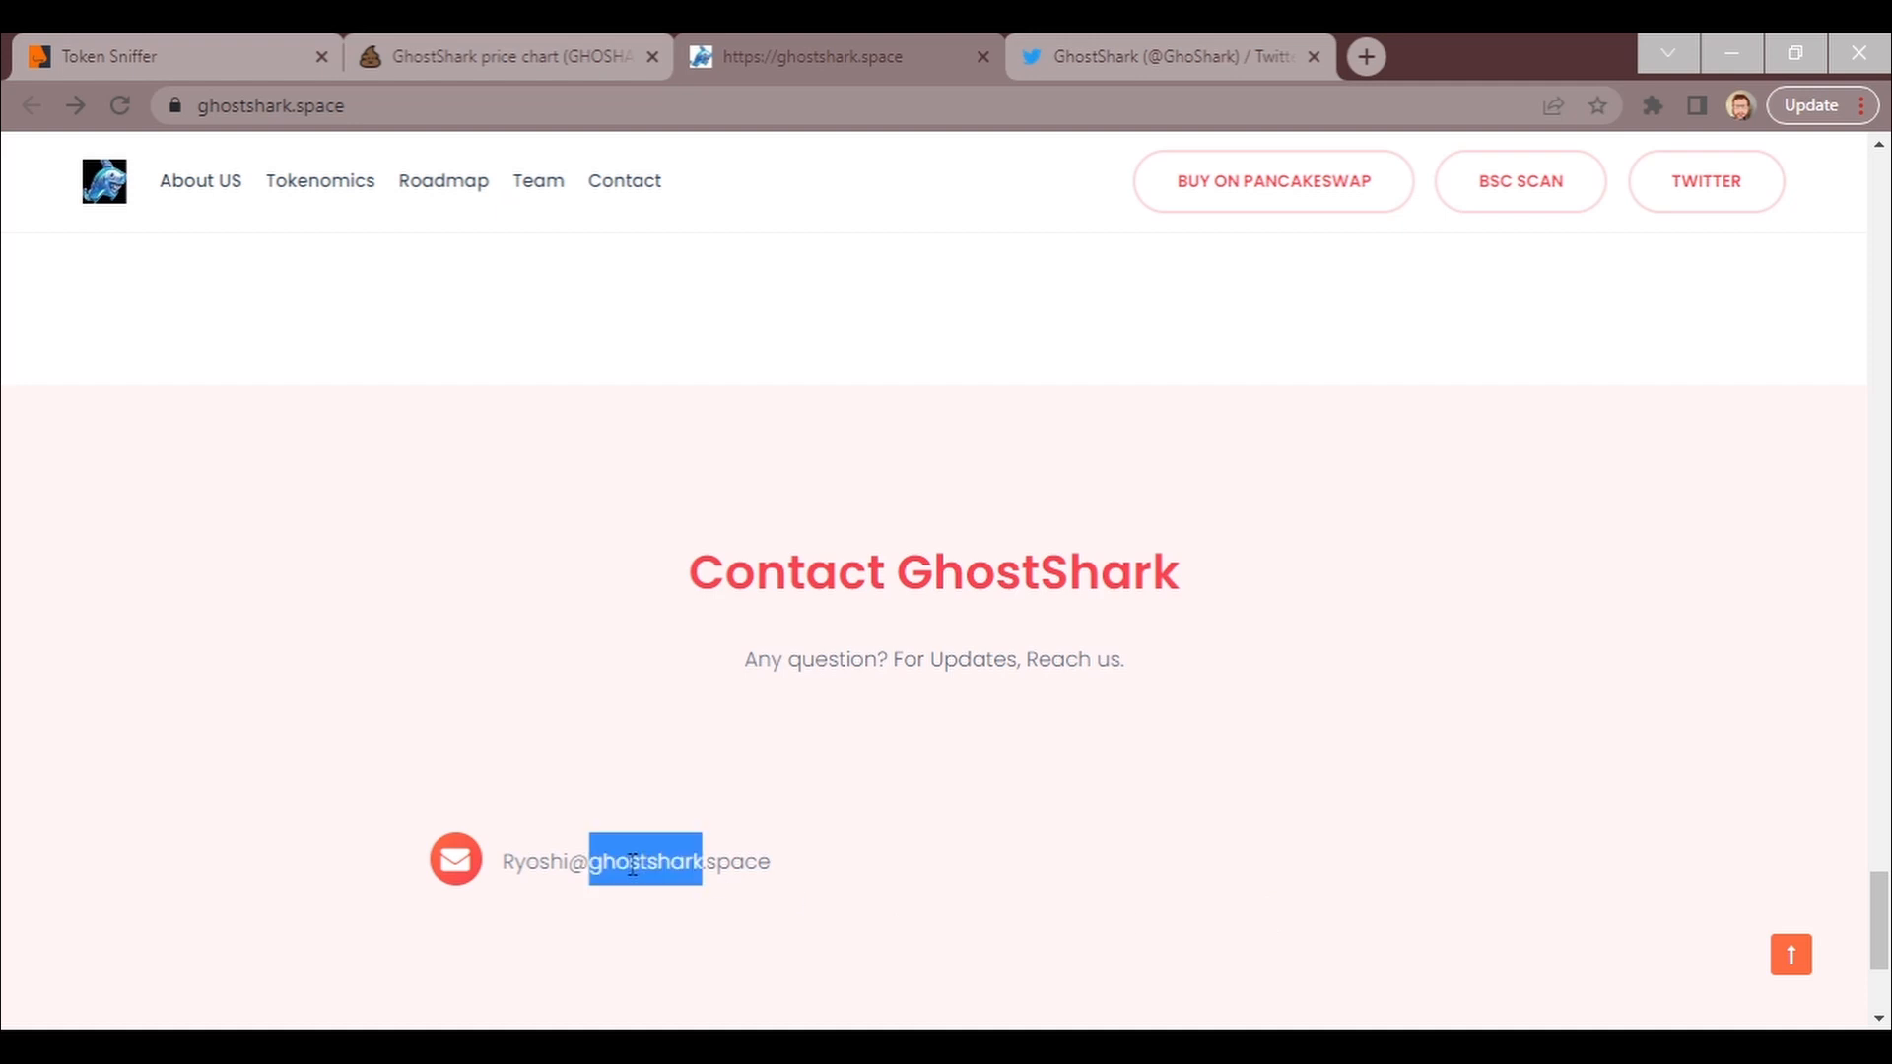
triple_click(633, 865)
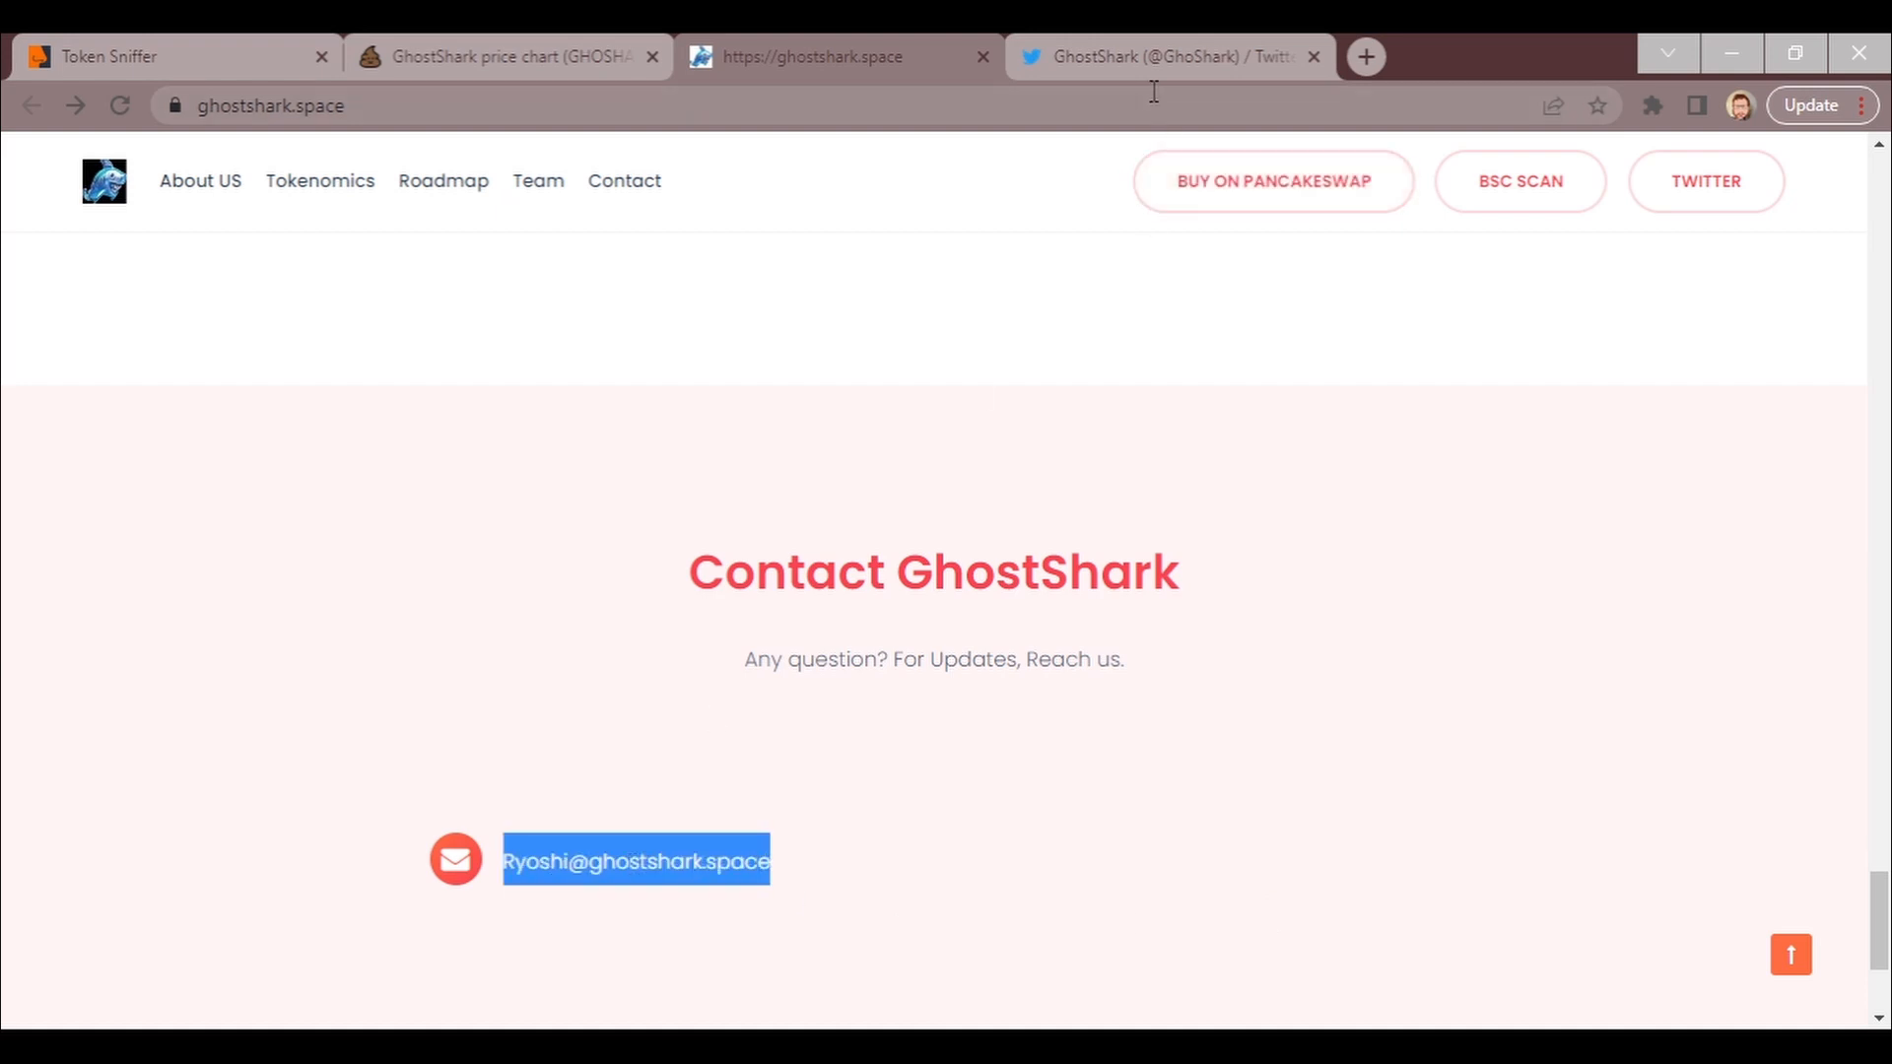
left_click(1119, 45)
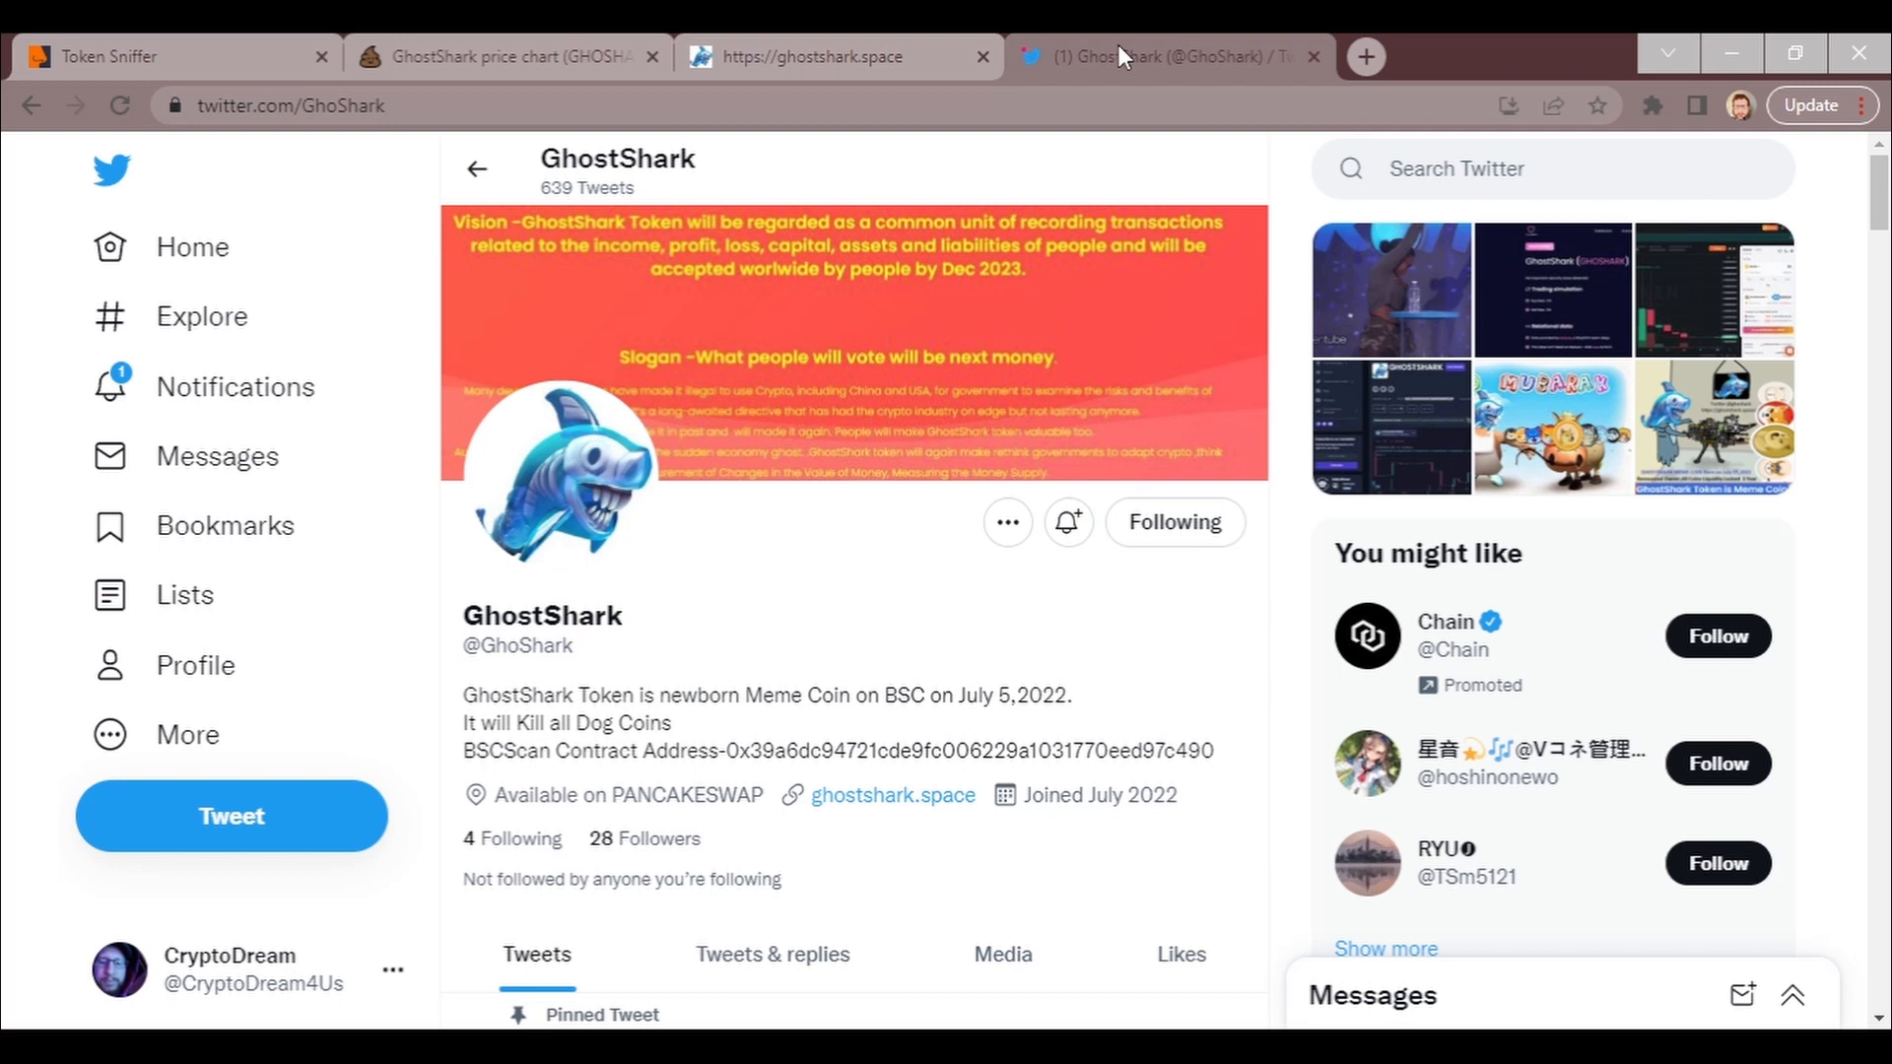
scroll(856, 591, "down", 6)
scroll(854, 592, "down", 4)
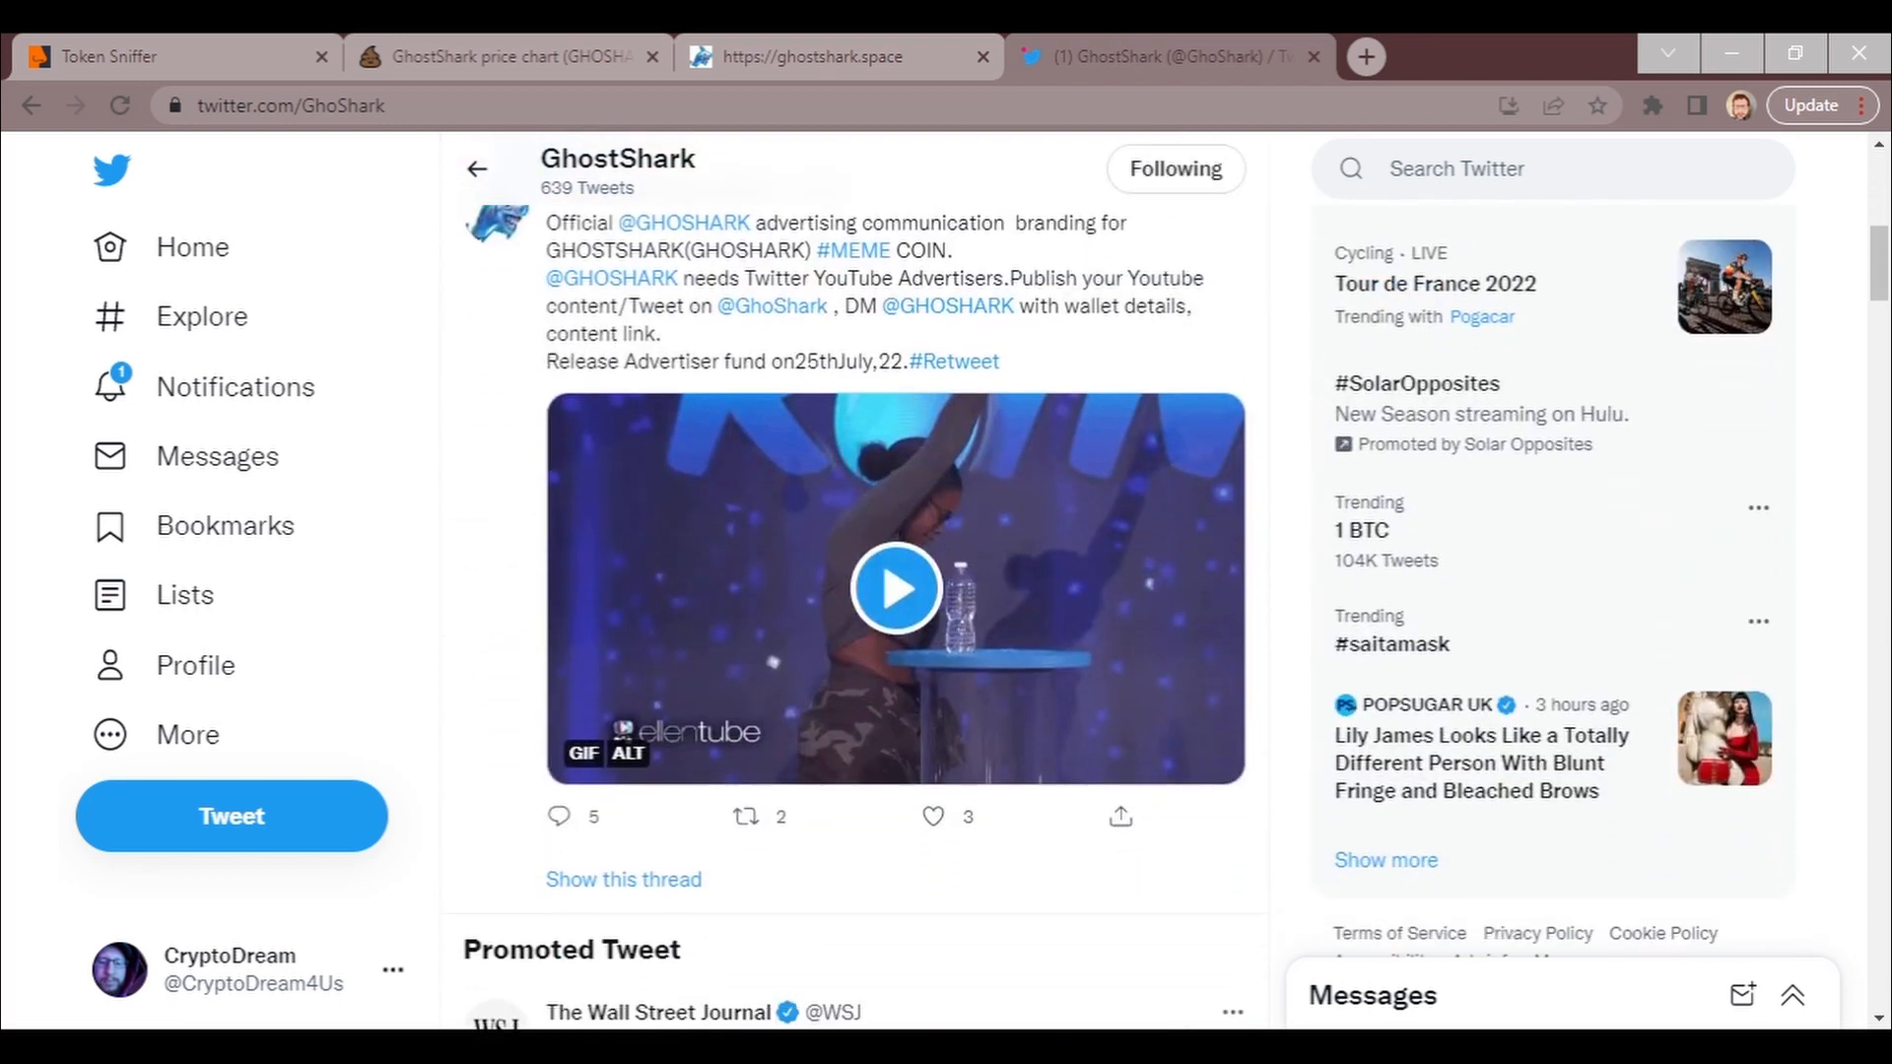
scroll(854, 592, "down", 2)
scroll(854, 592, "down", 1)
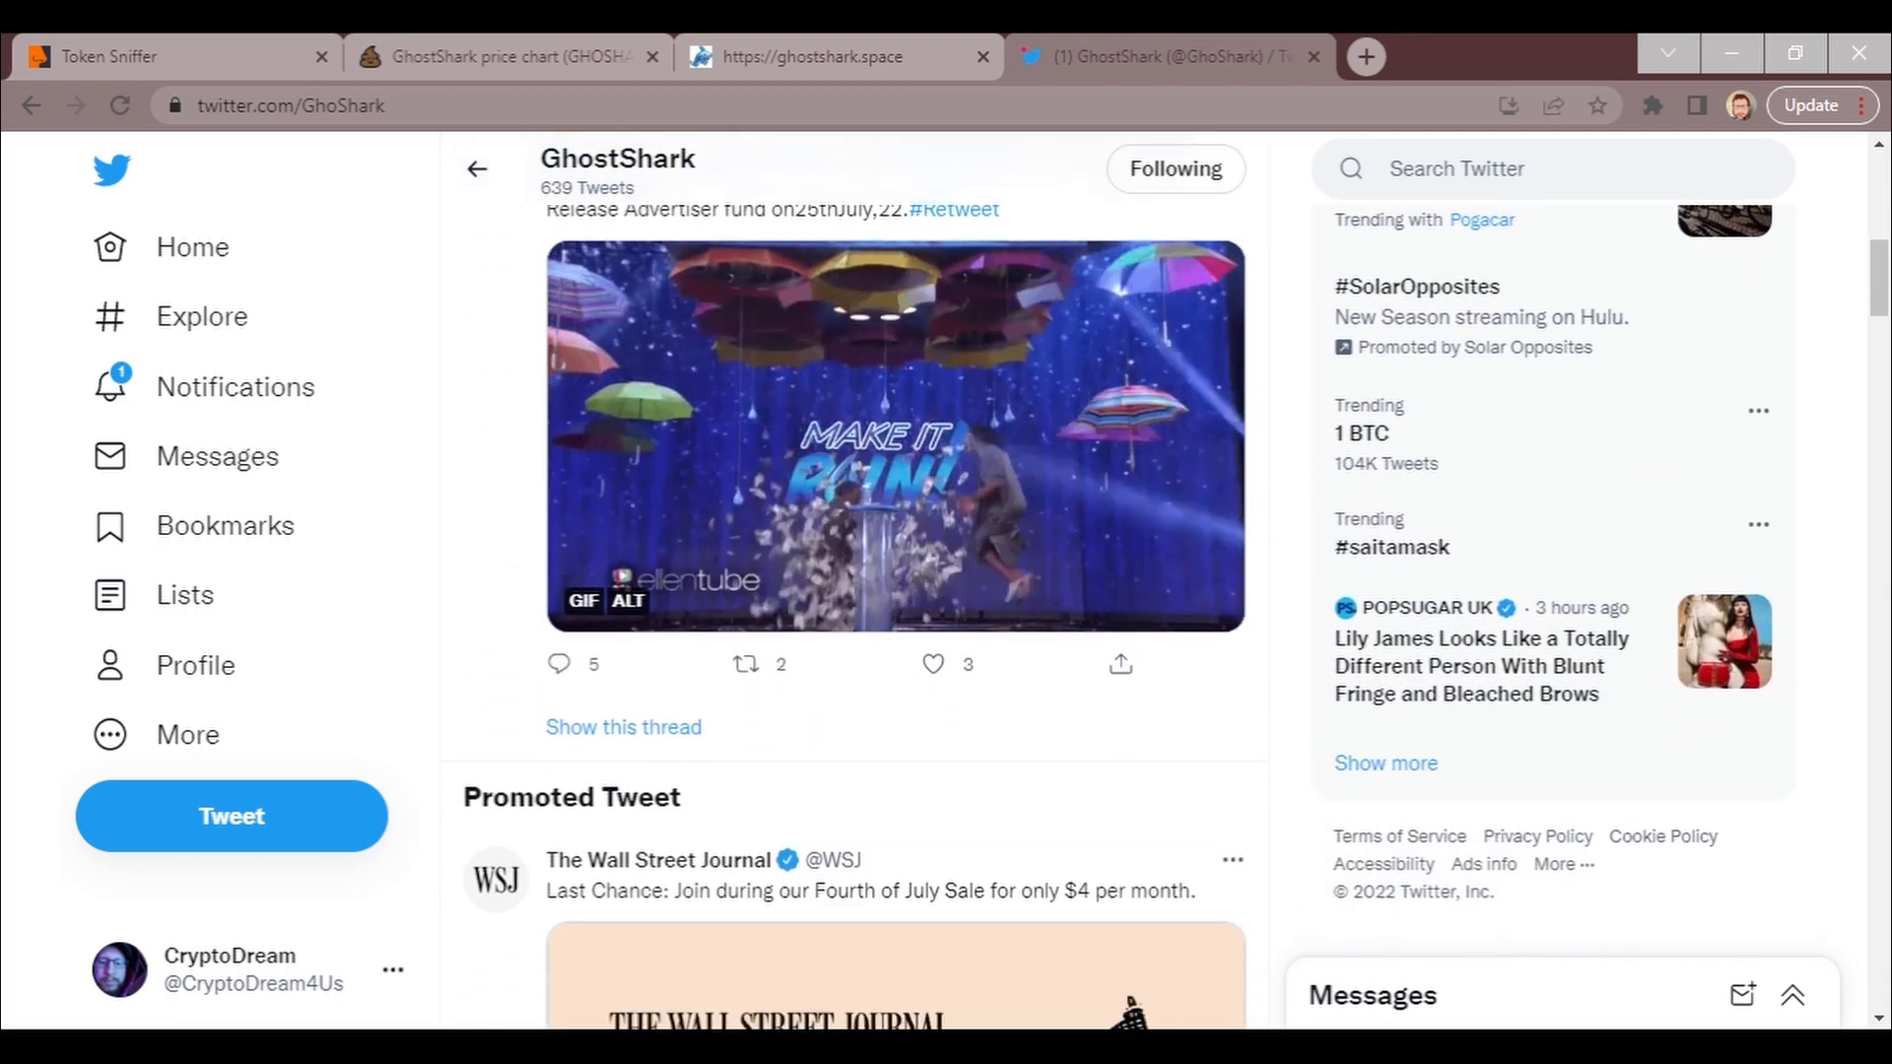
scroll(855, 592, "down", 4)
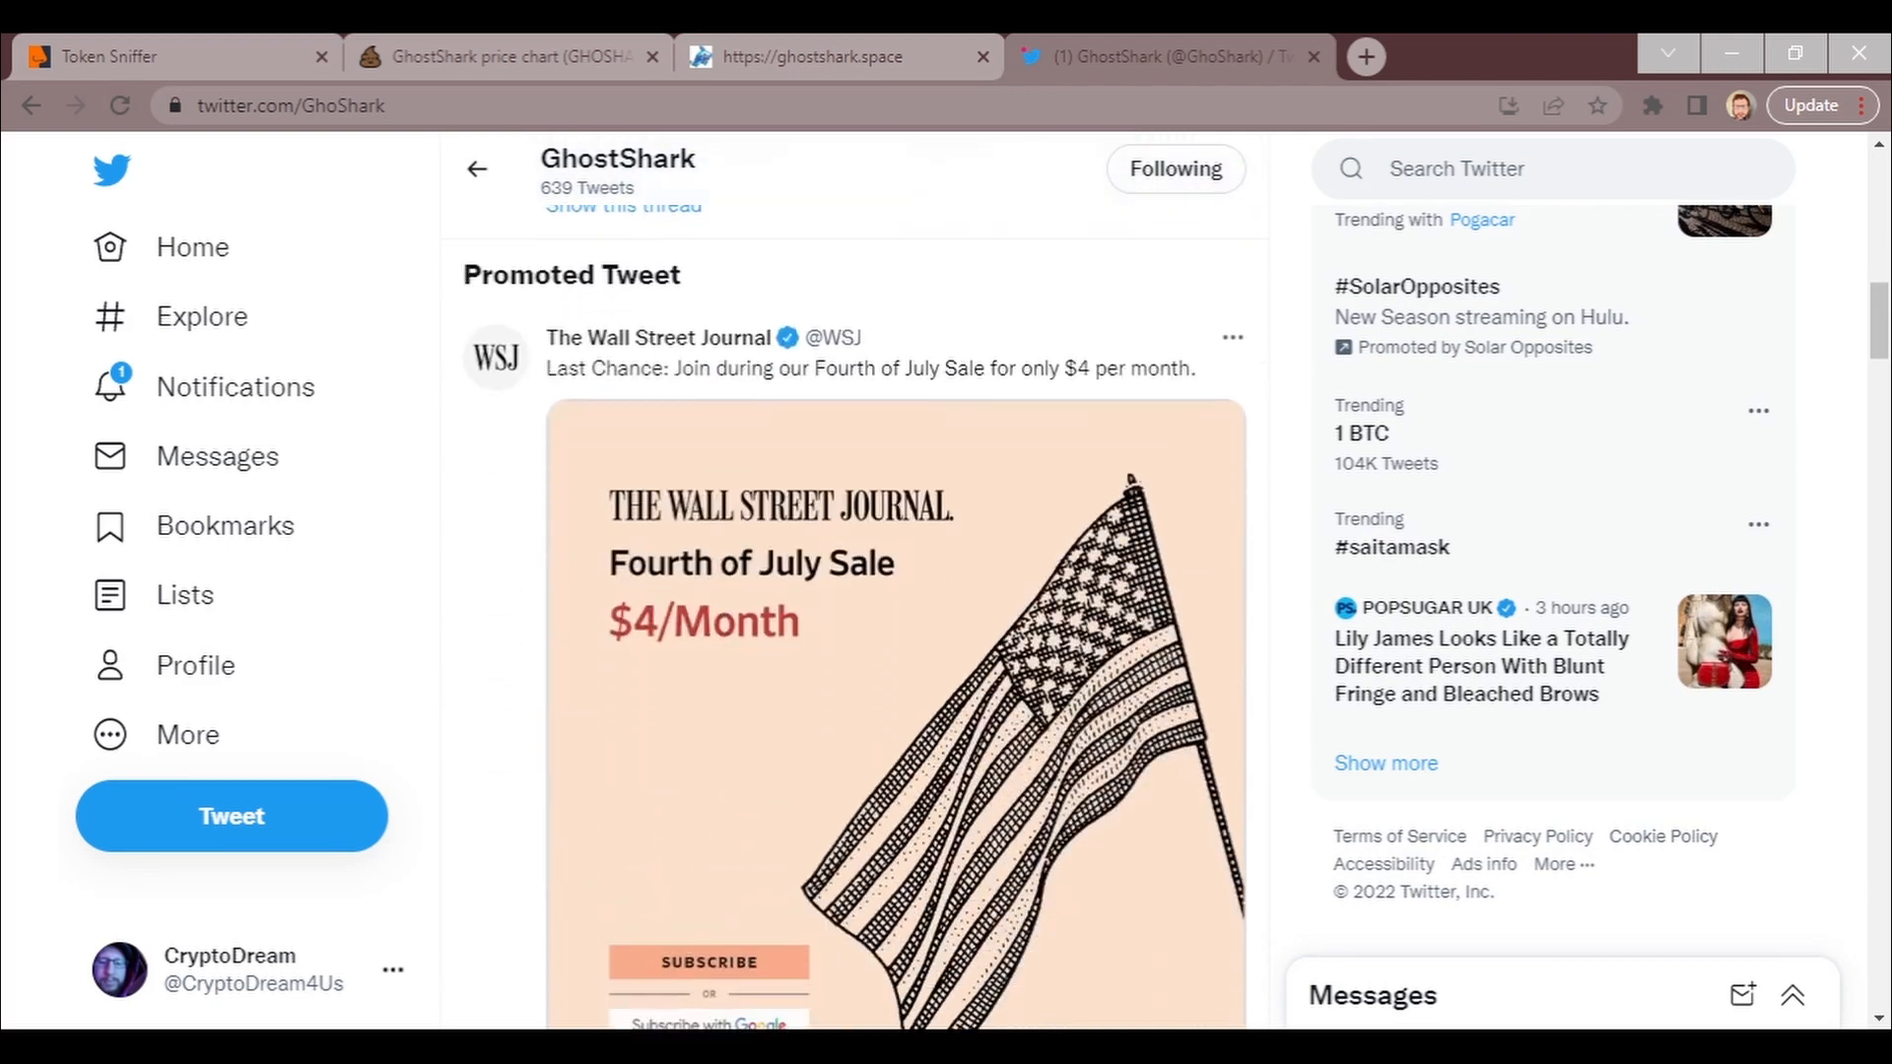
scroll(856, 592, "down", 3)
scroll(855, 591, "down", 2)
scroll(854, 591, "down", 1)
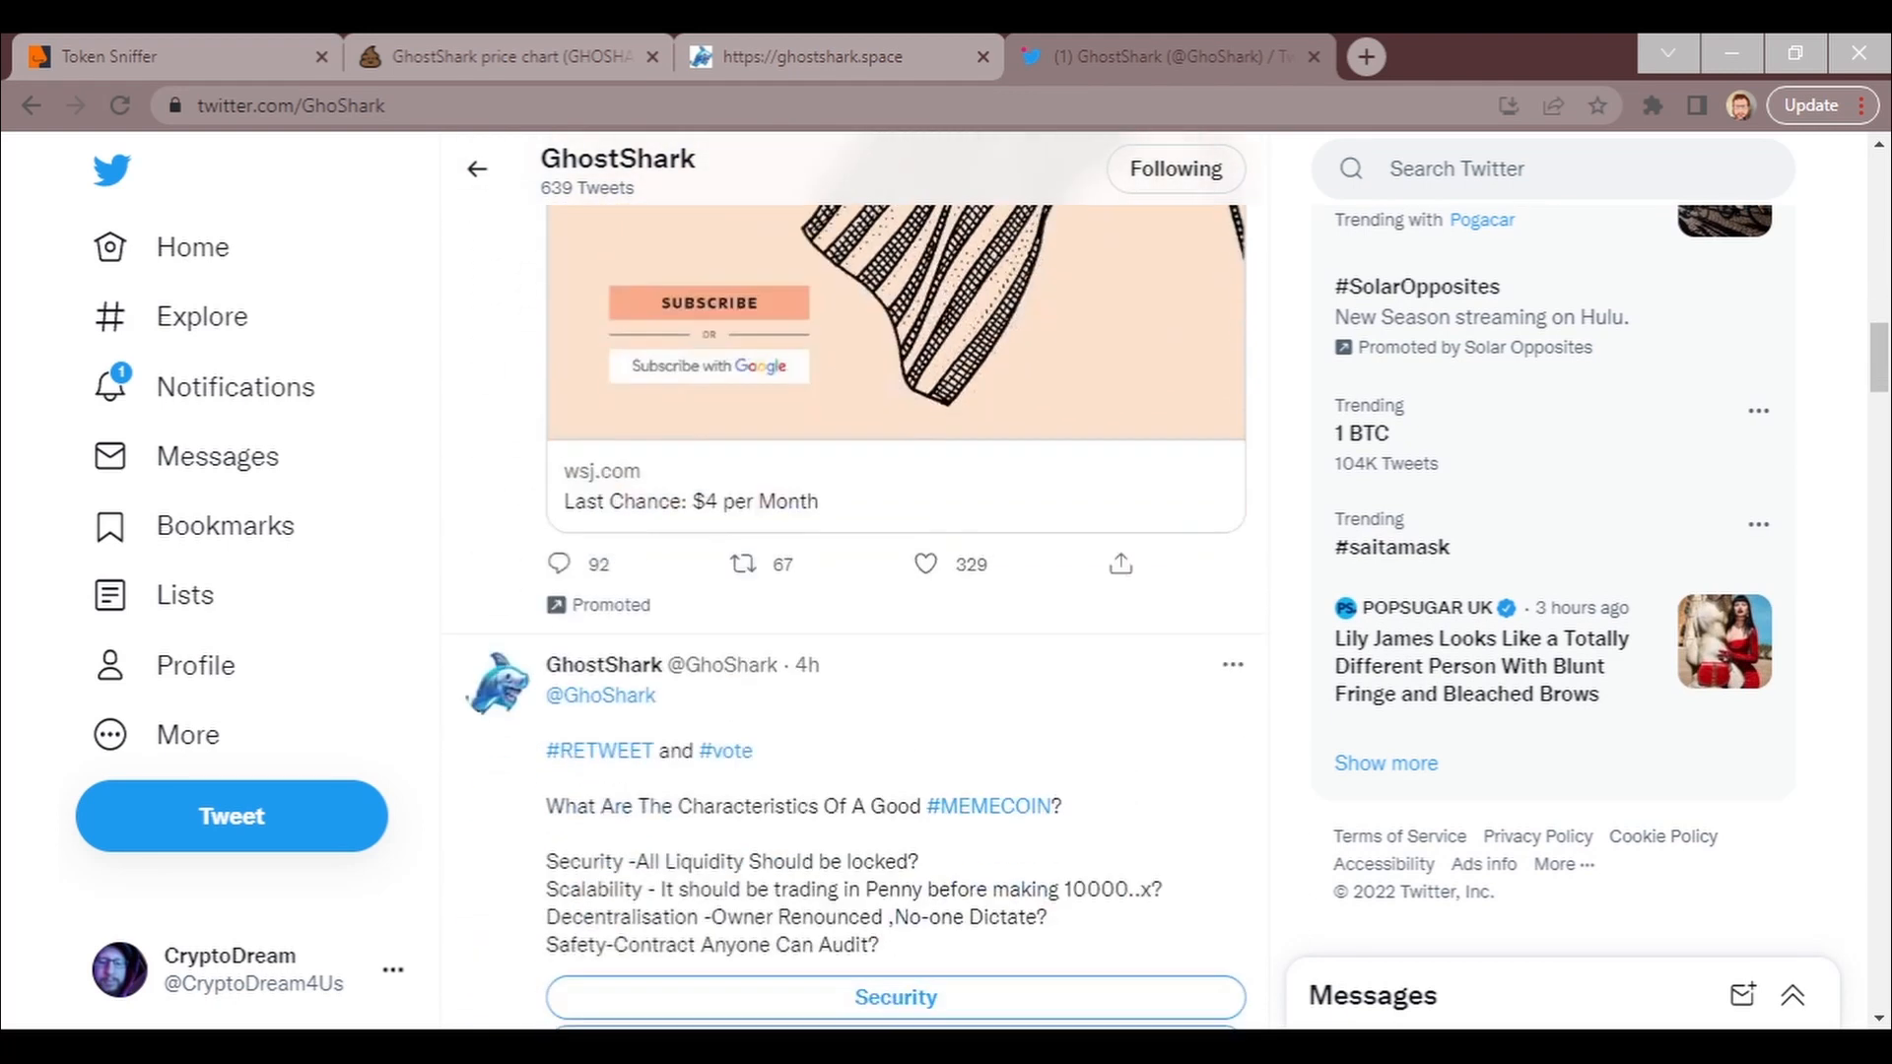
scroll(854, 591, "down", 2)
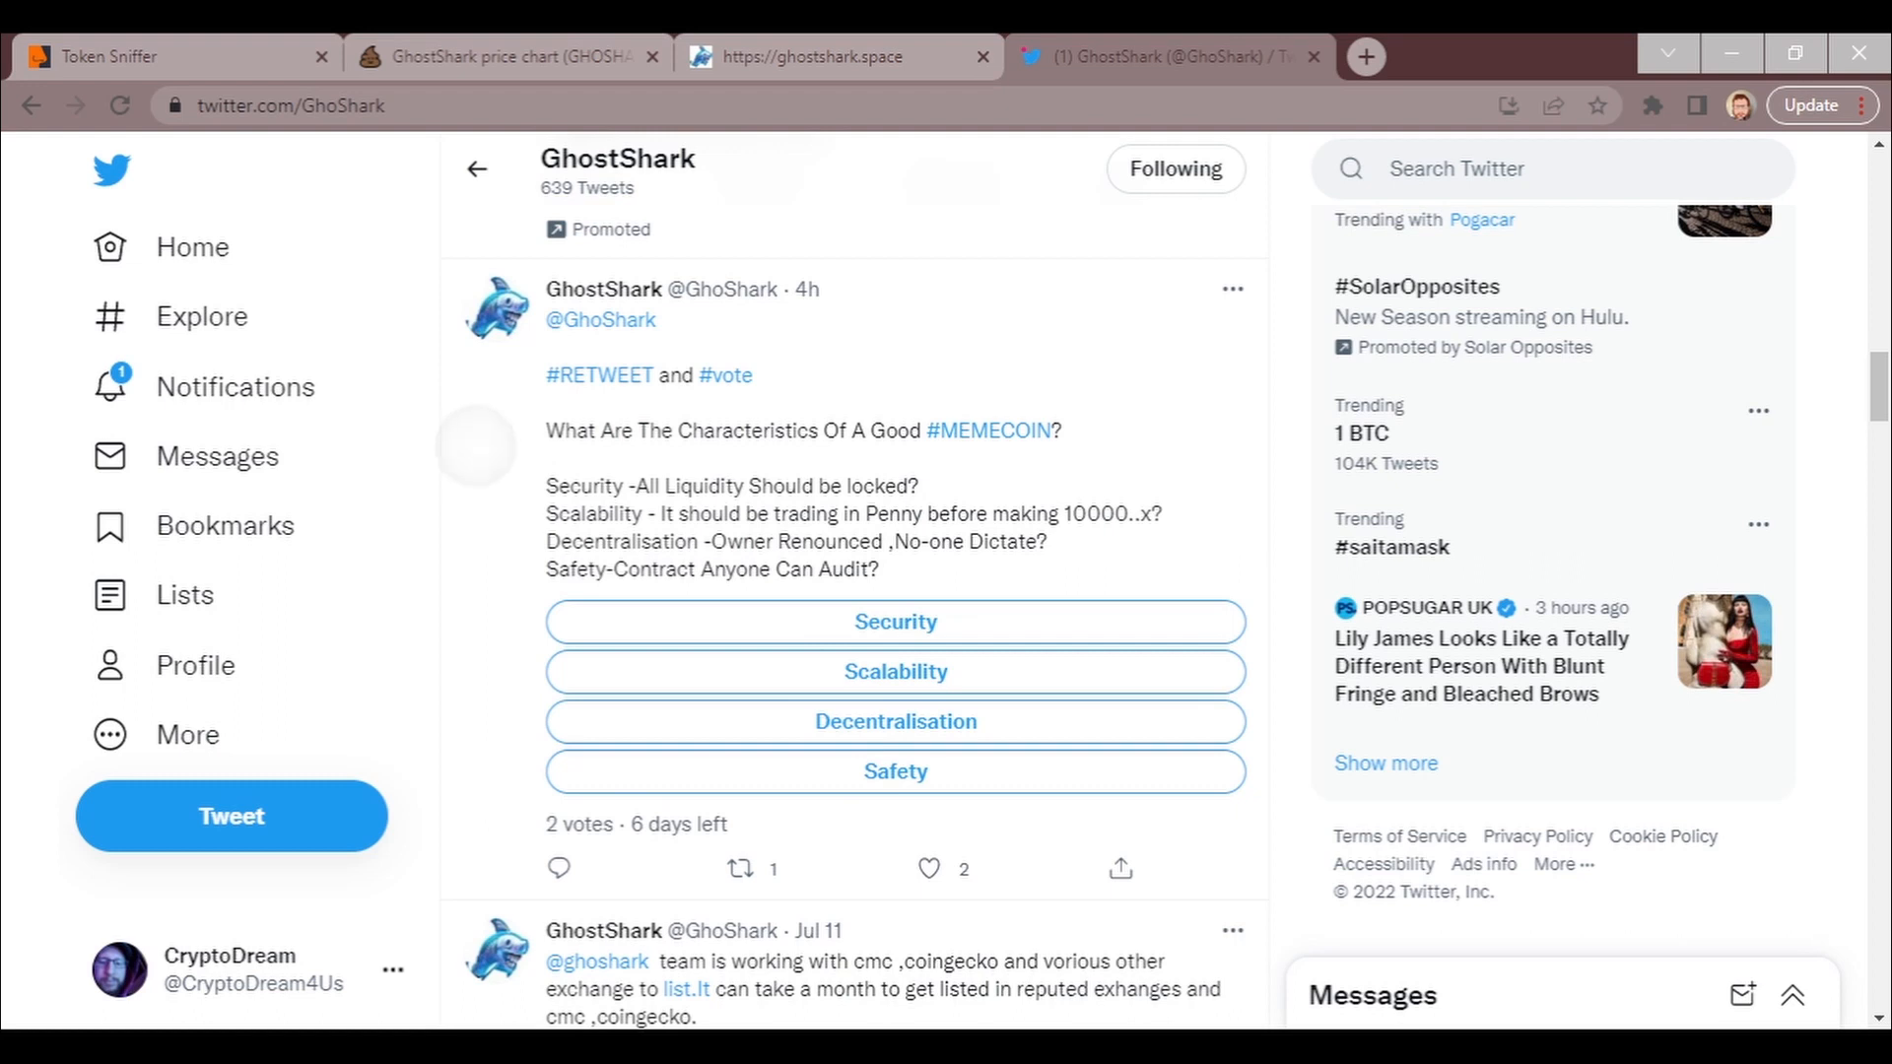
scroll(855, 592, "down", 1)
scroll(855, 592, "down", 3)
scroll(855, 591, "down", 1)
scroll(855, 591, "down", 1)
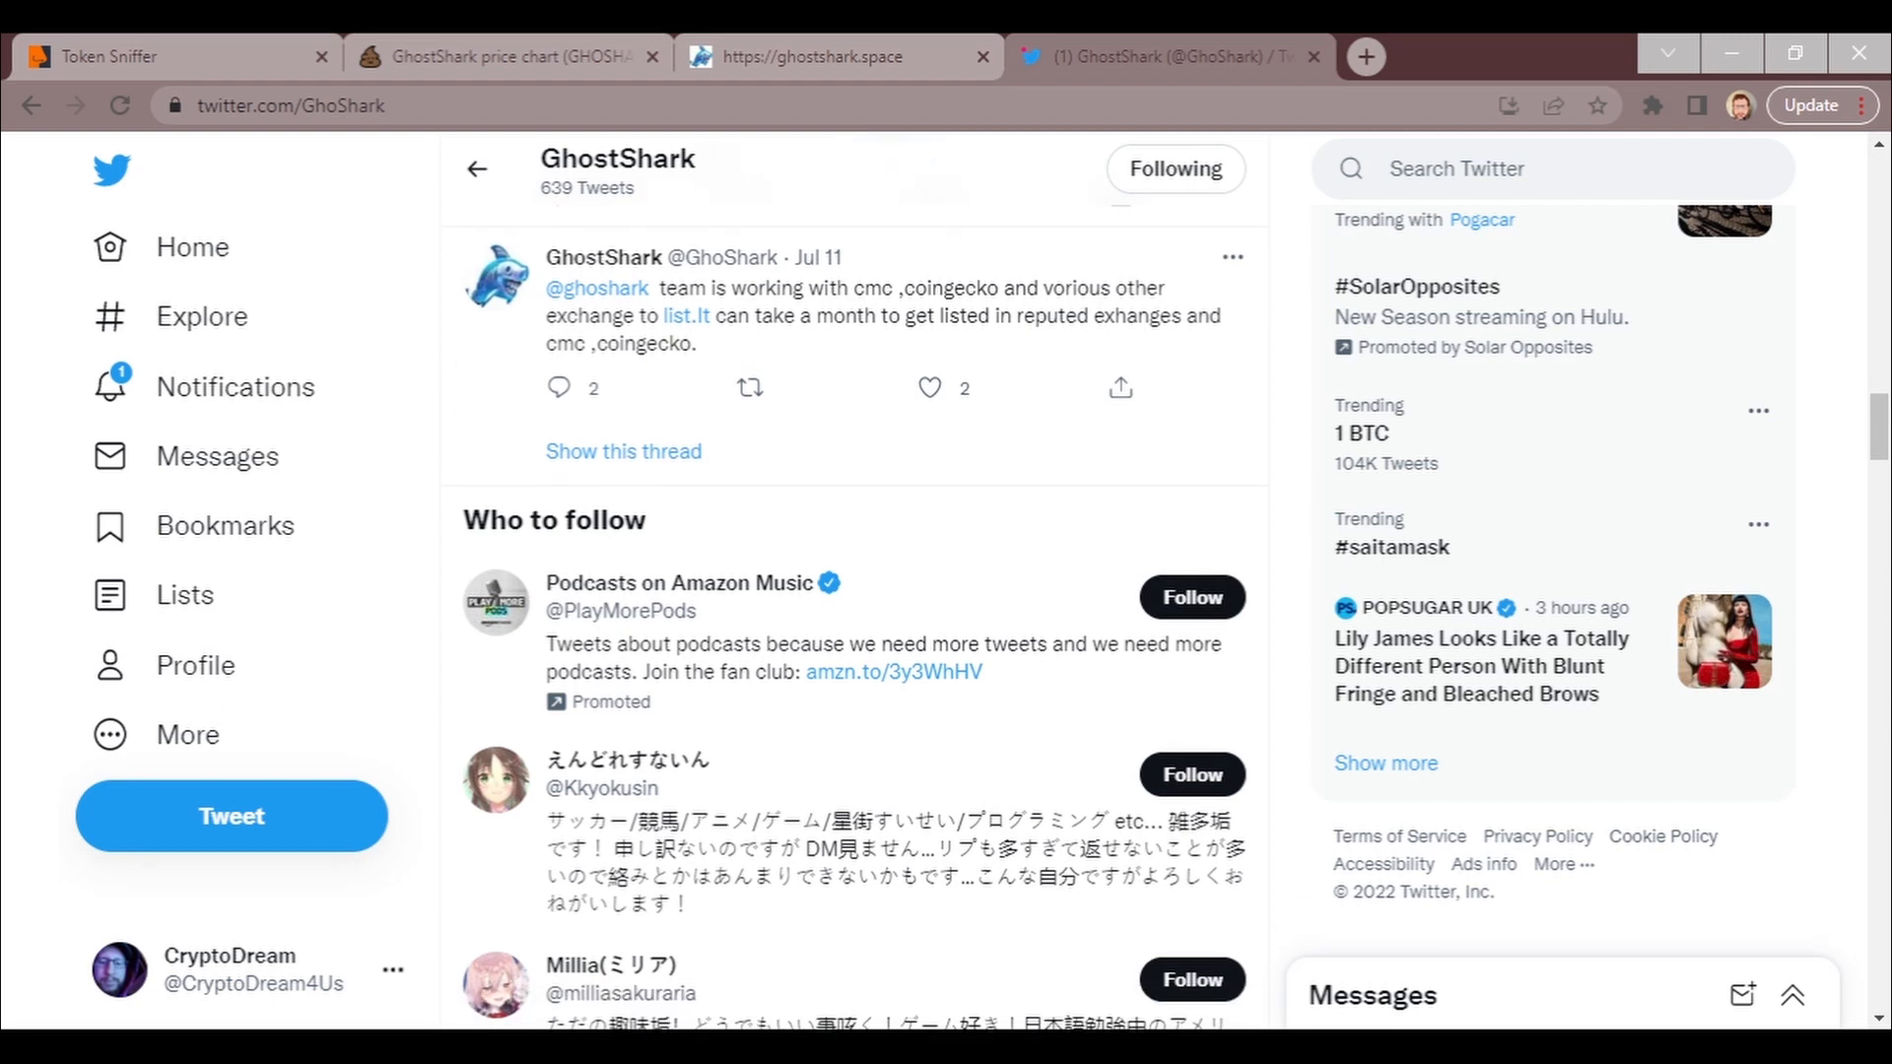
scroll(854, 592, "down", 5)
scroll(855, 591, "down", 3)
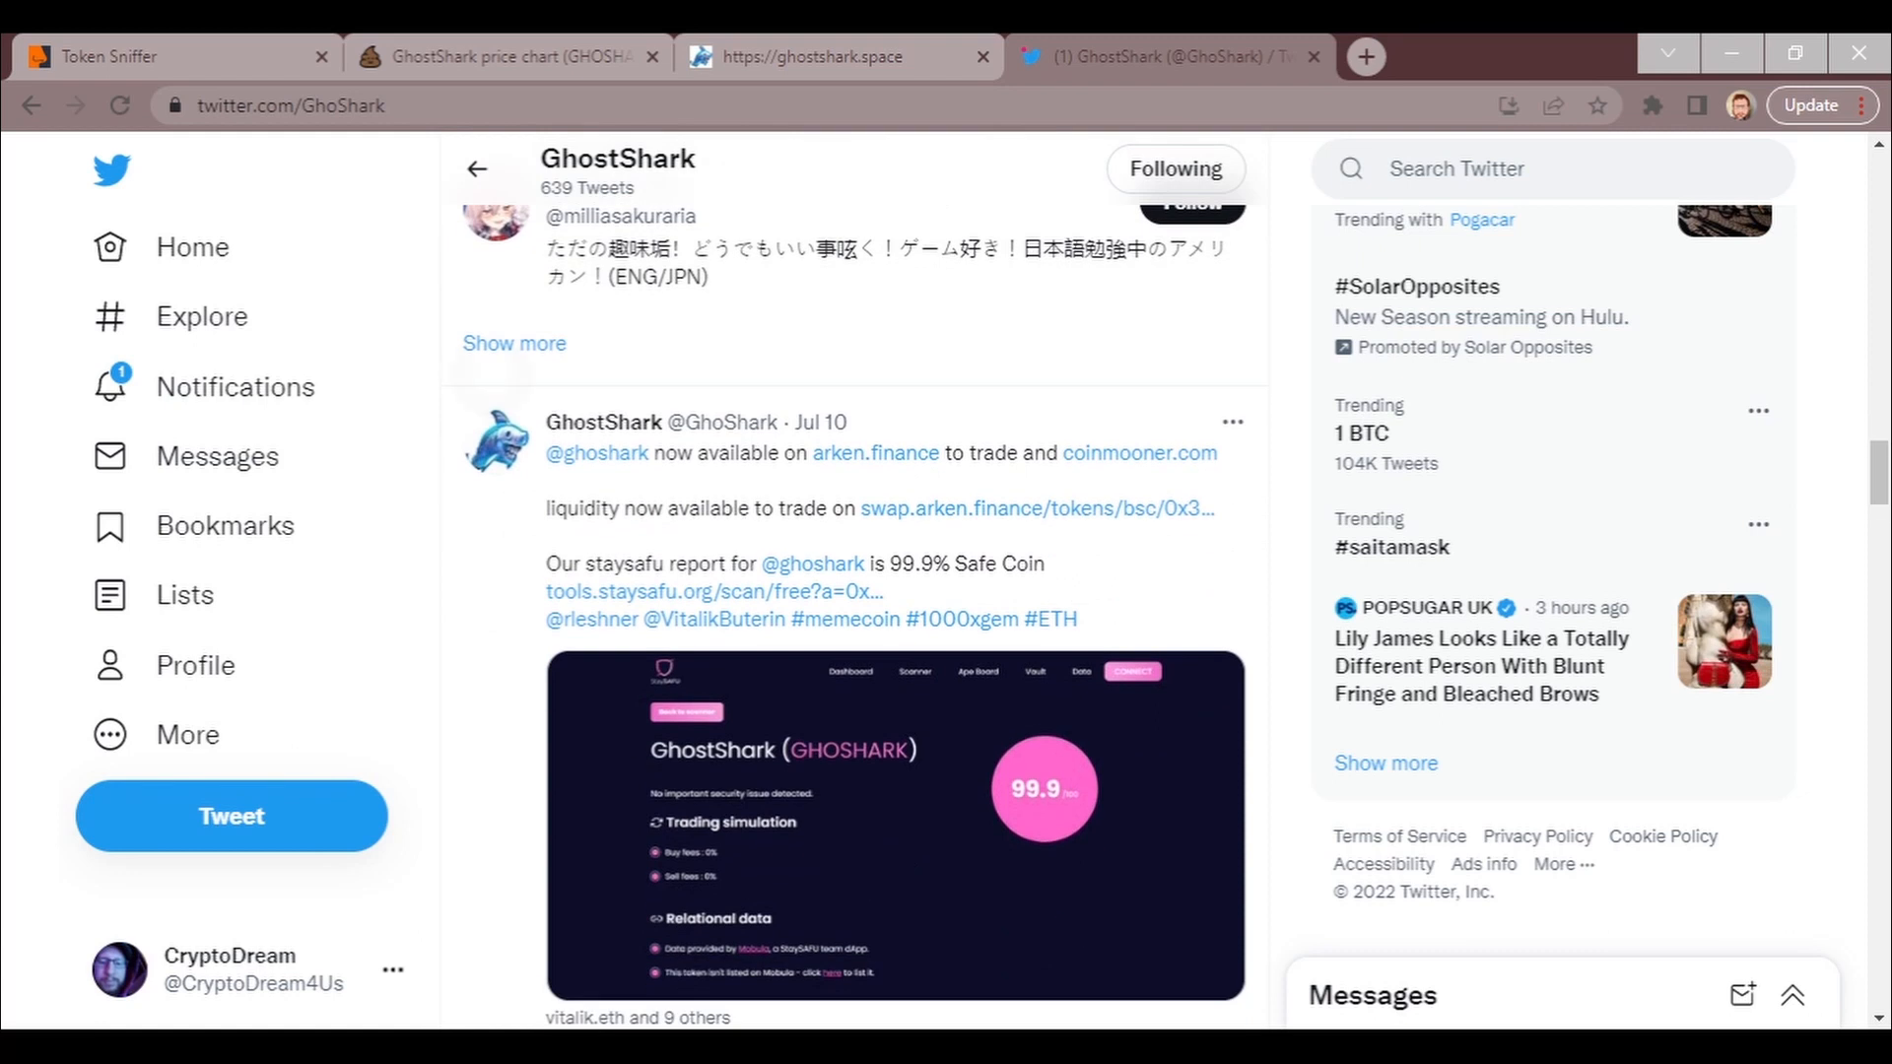
scroll(855, 591, "down", 4)
scroll(855, 591, "down", 4)
scroll(855, 592, "down", 4)
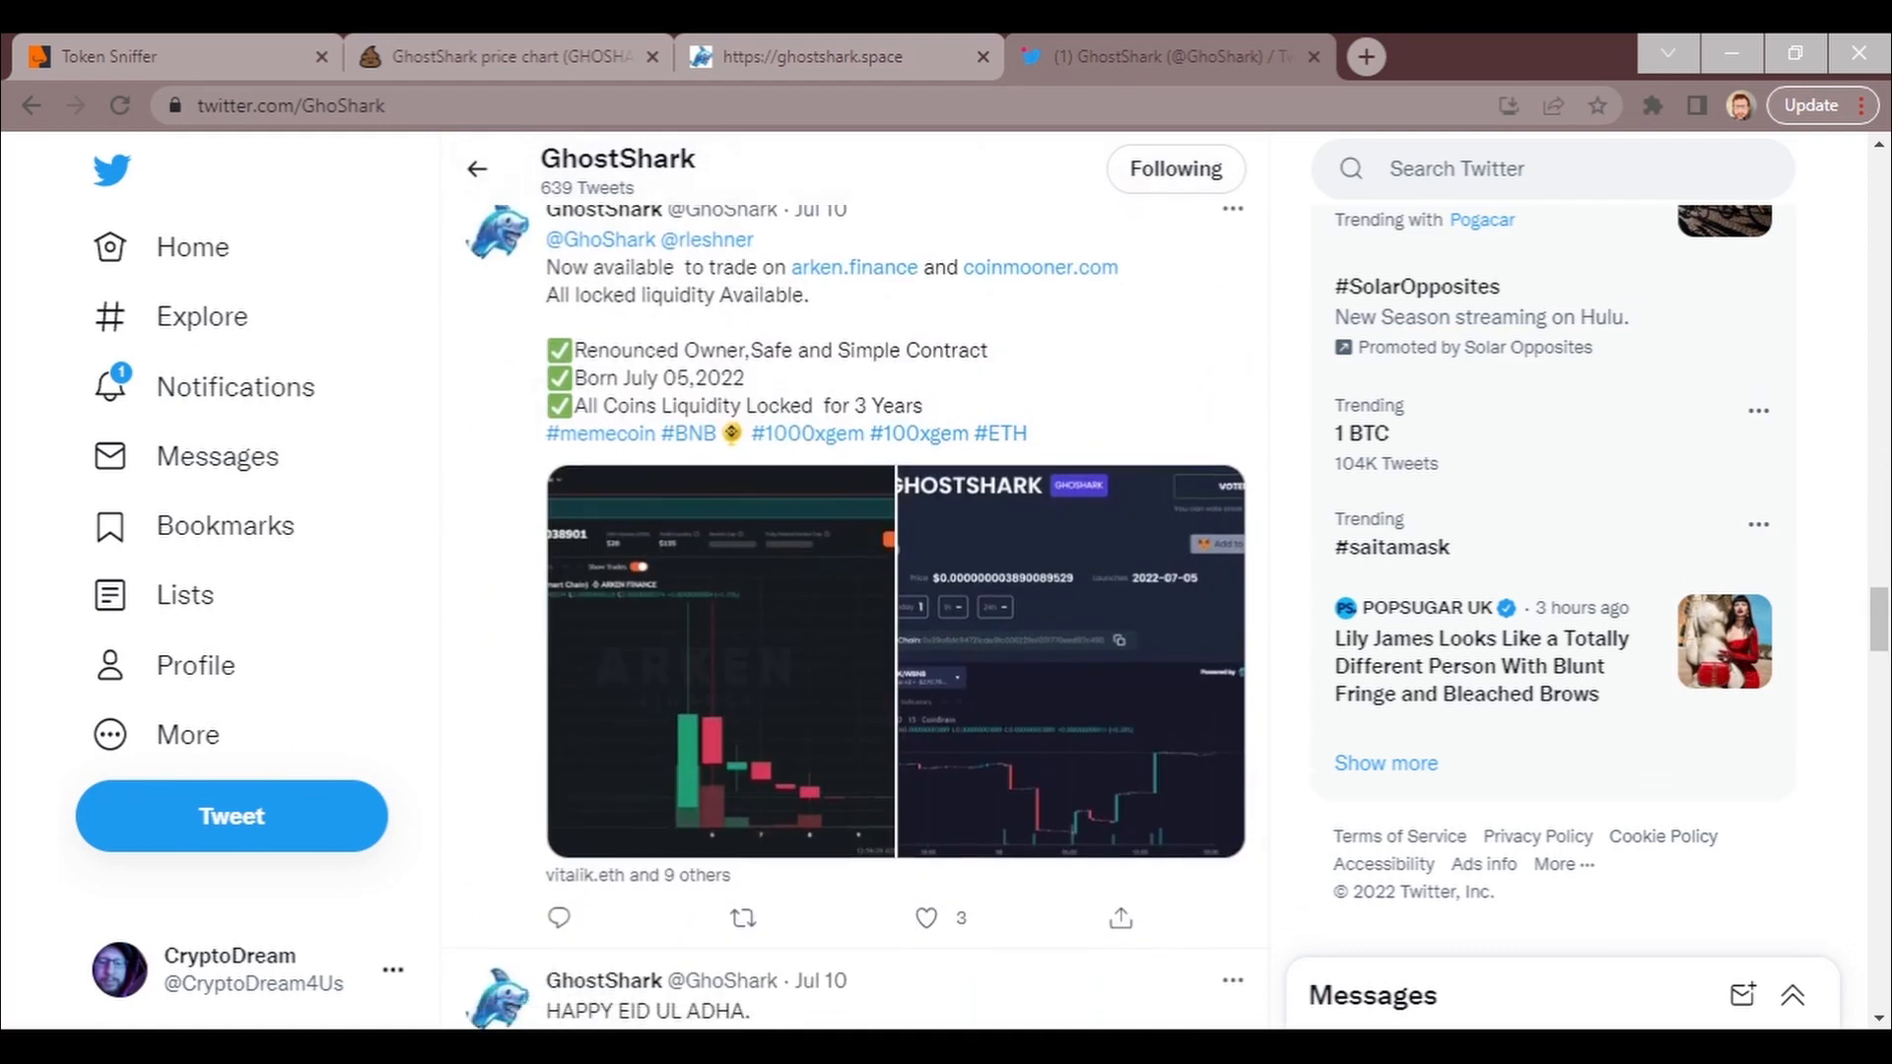
scroll(855, 592, "down", 2)
scroll(854, 591, "down", 3)
scroll(855, 593, "down", 4)
scroll(855, 592, "down", 2)
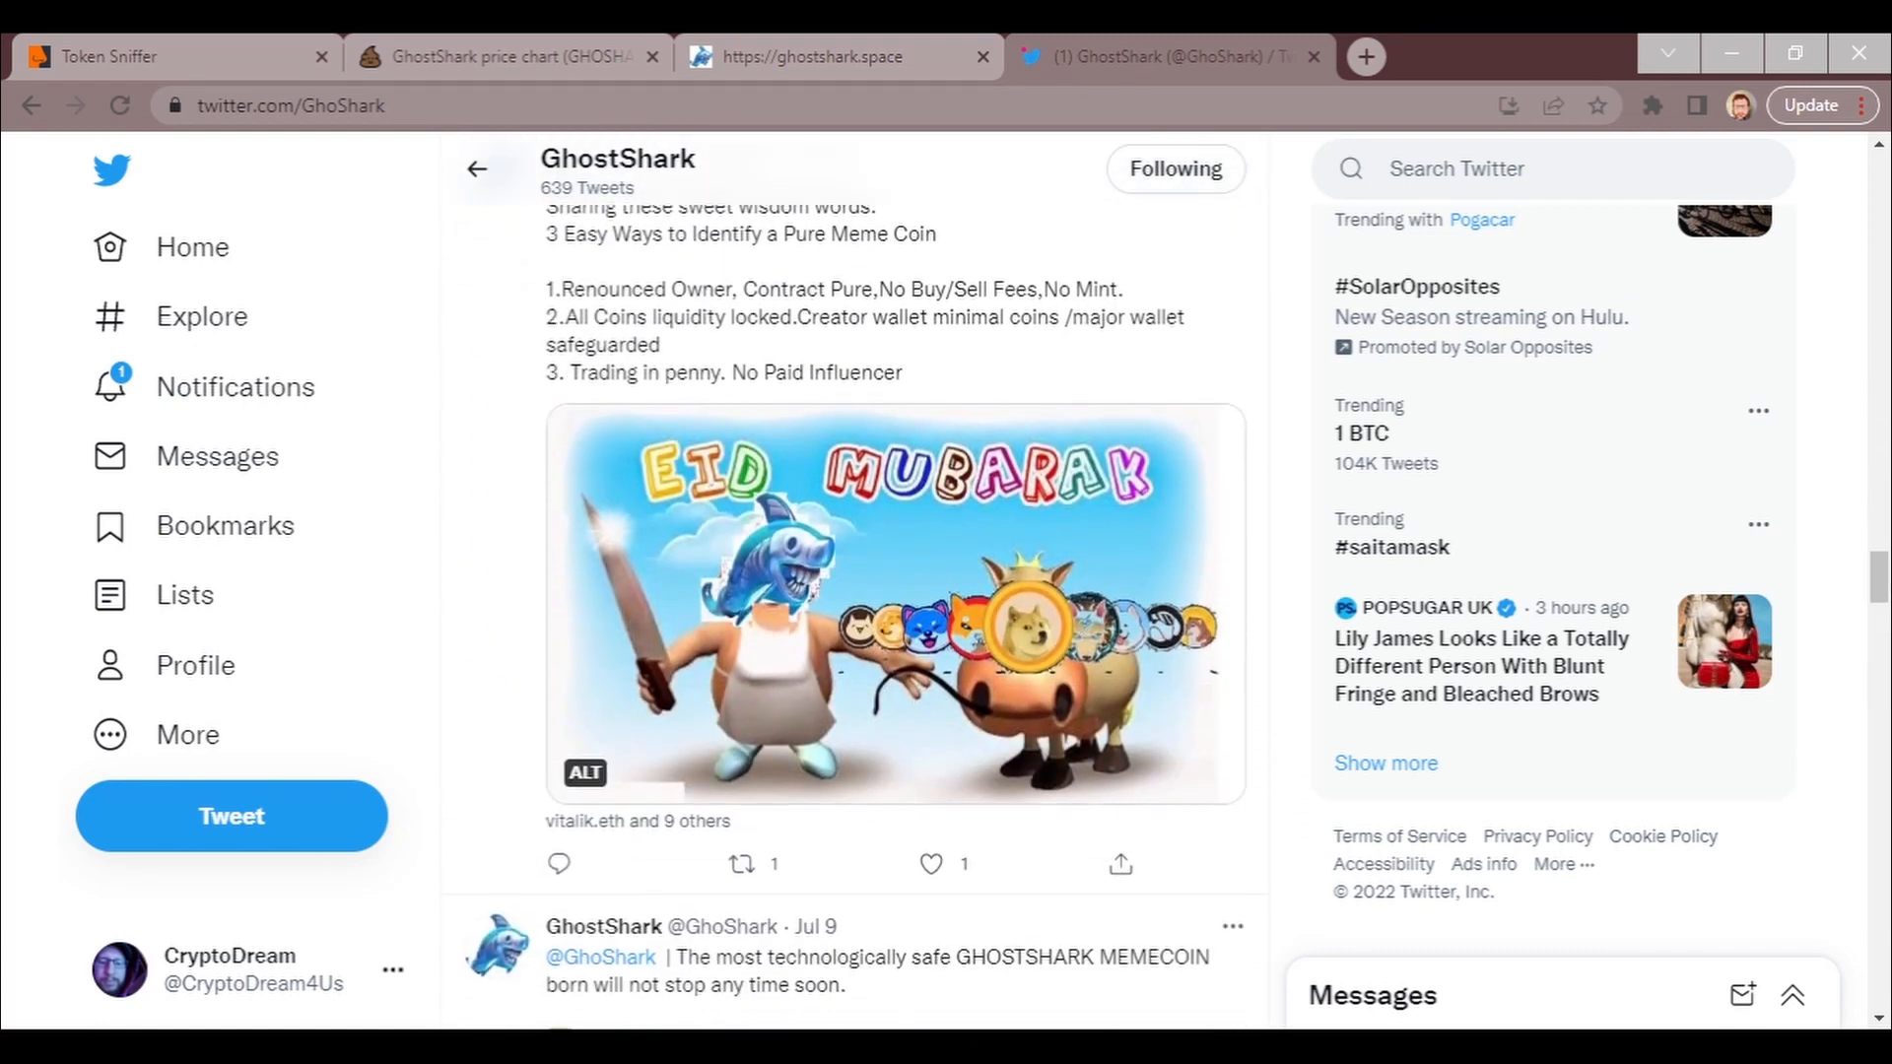
scroll(855, 592, "down", 3)
scroll(854, 591, "down", 4)
scroll(855, 591, "down", 3)
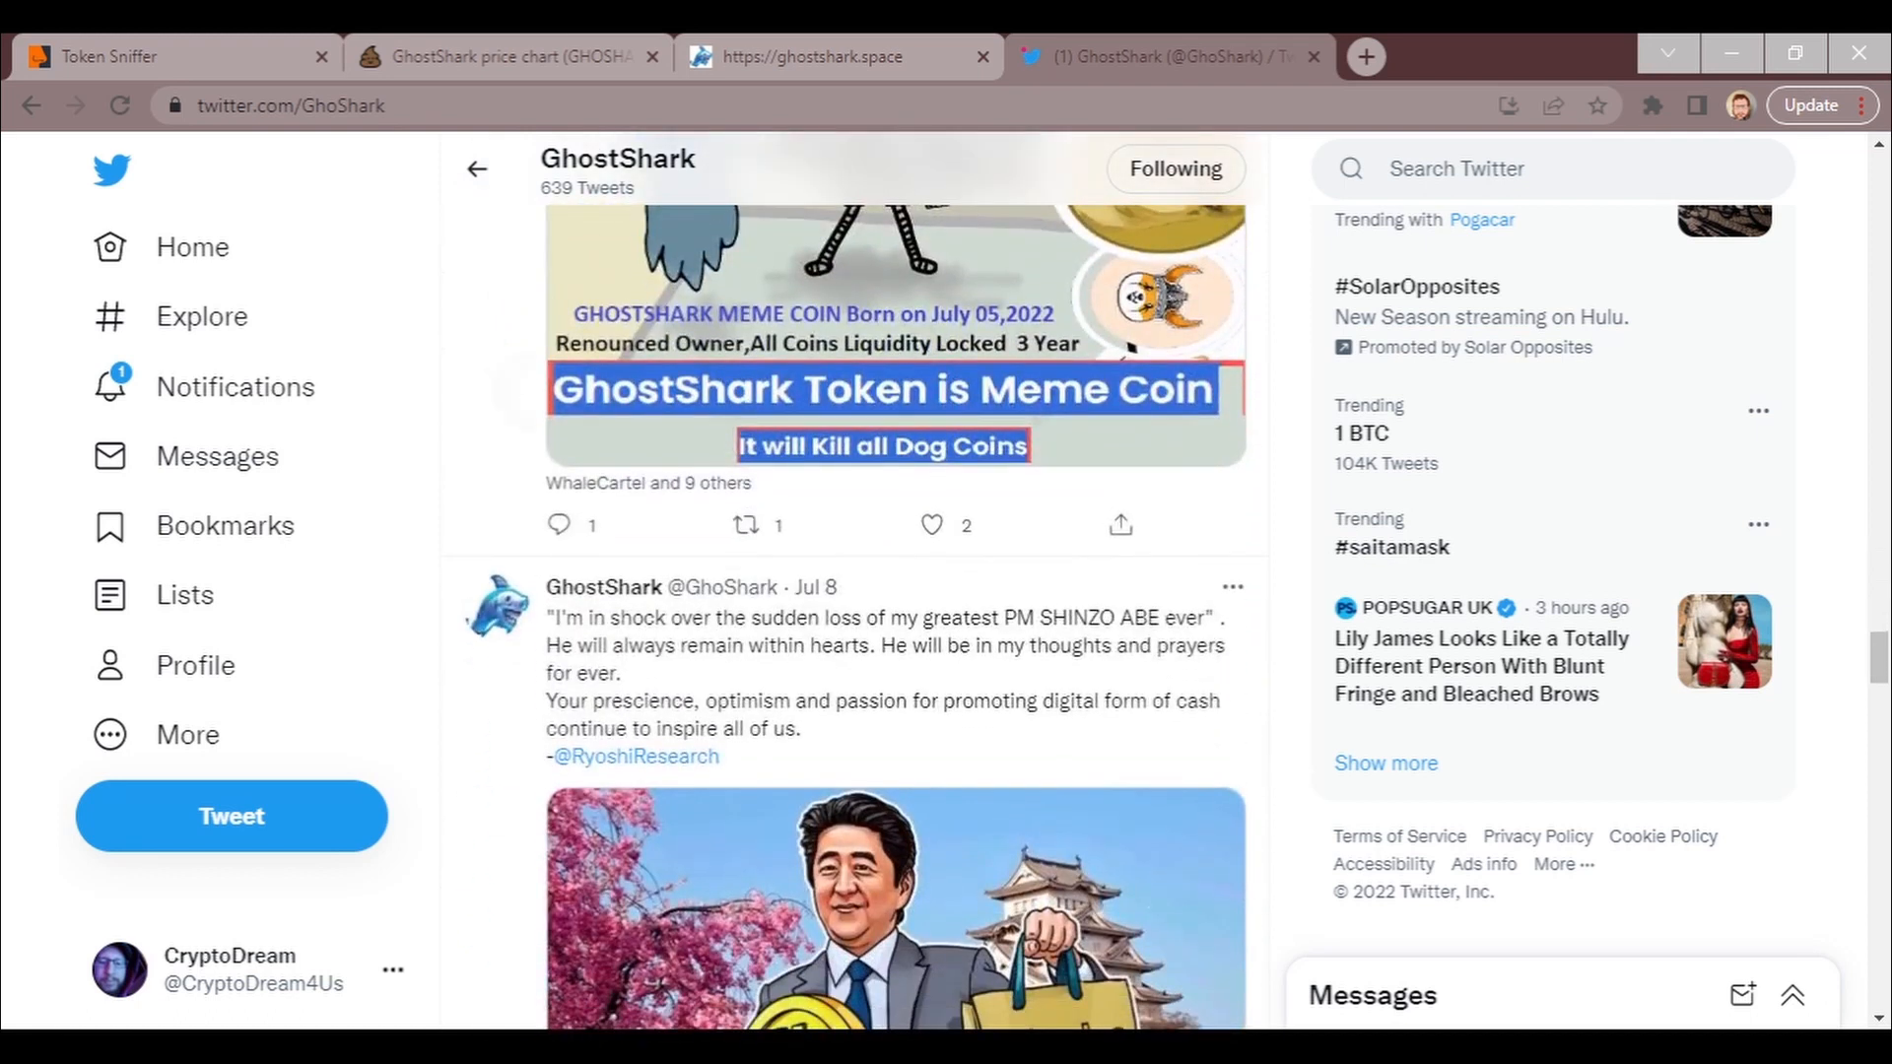
scroll(854, 591, "down", 1)
scroll(854, 592, "down", 4)
scroll(855, 591, "down", 2)
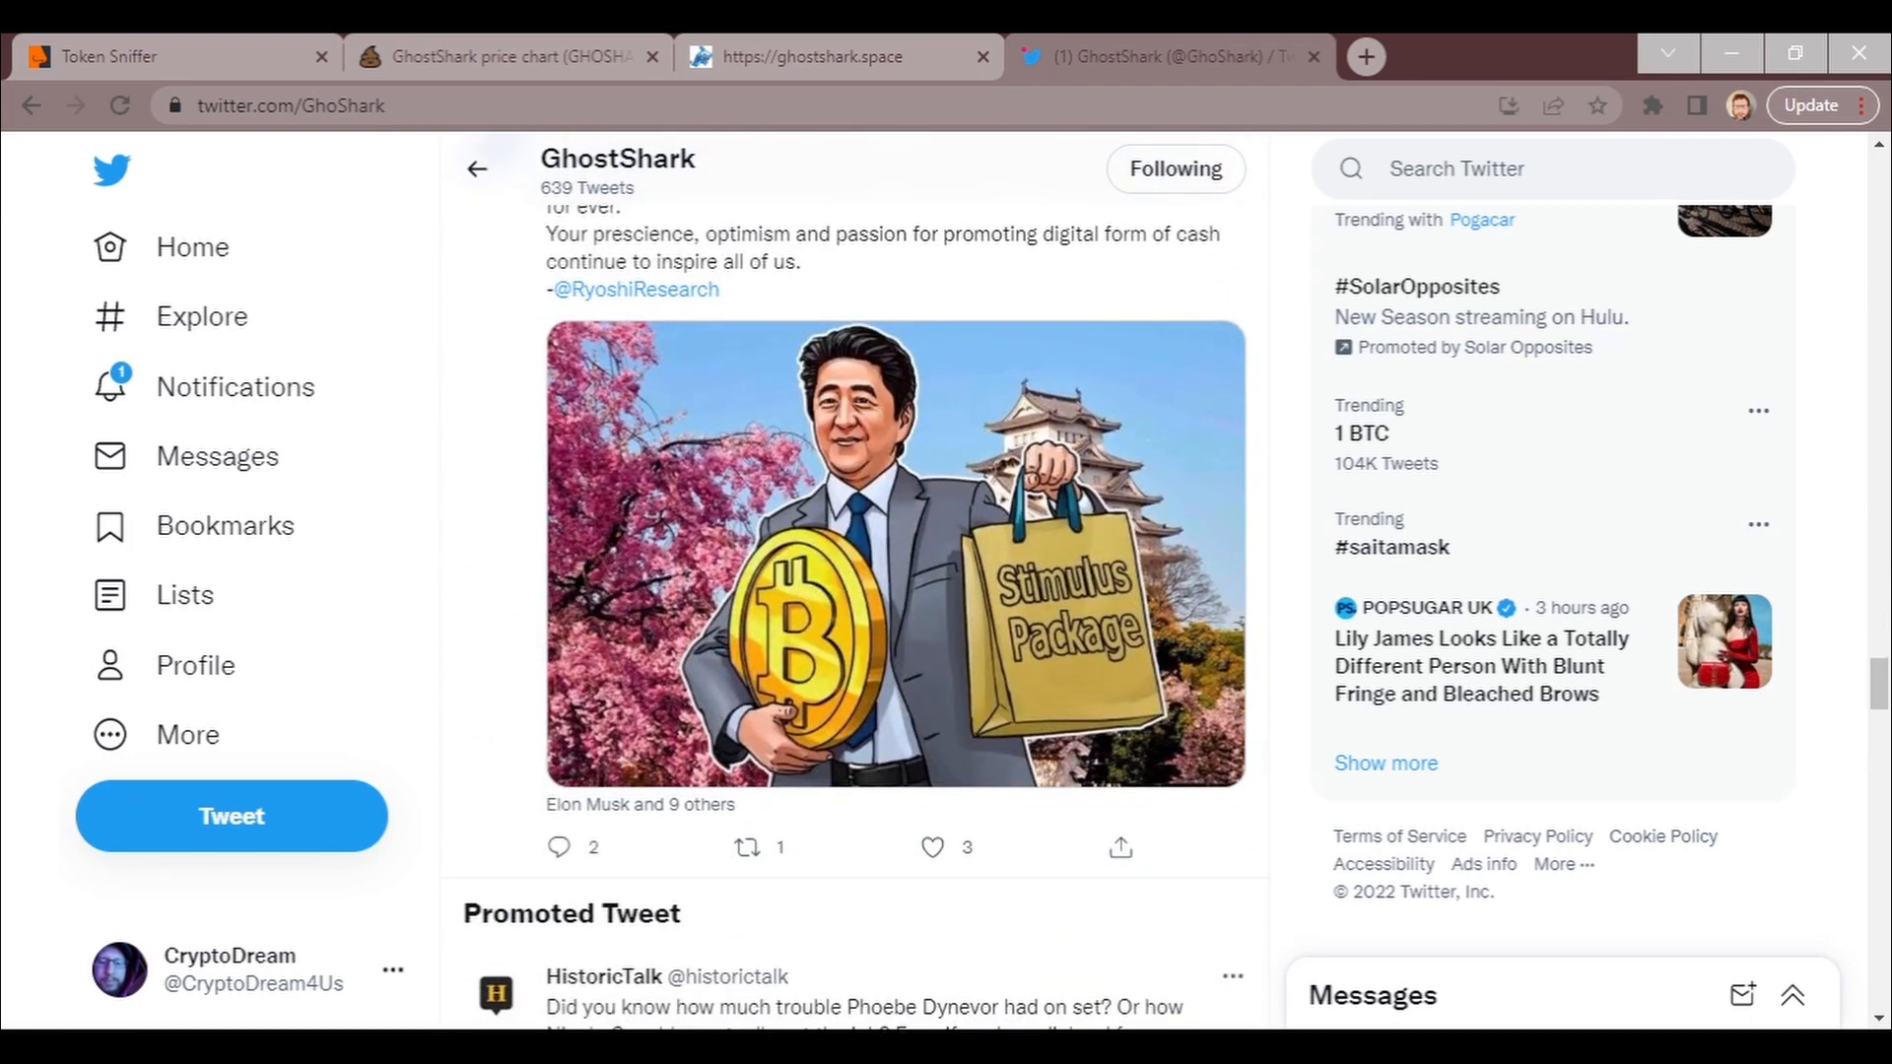